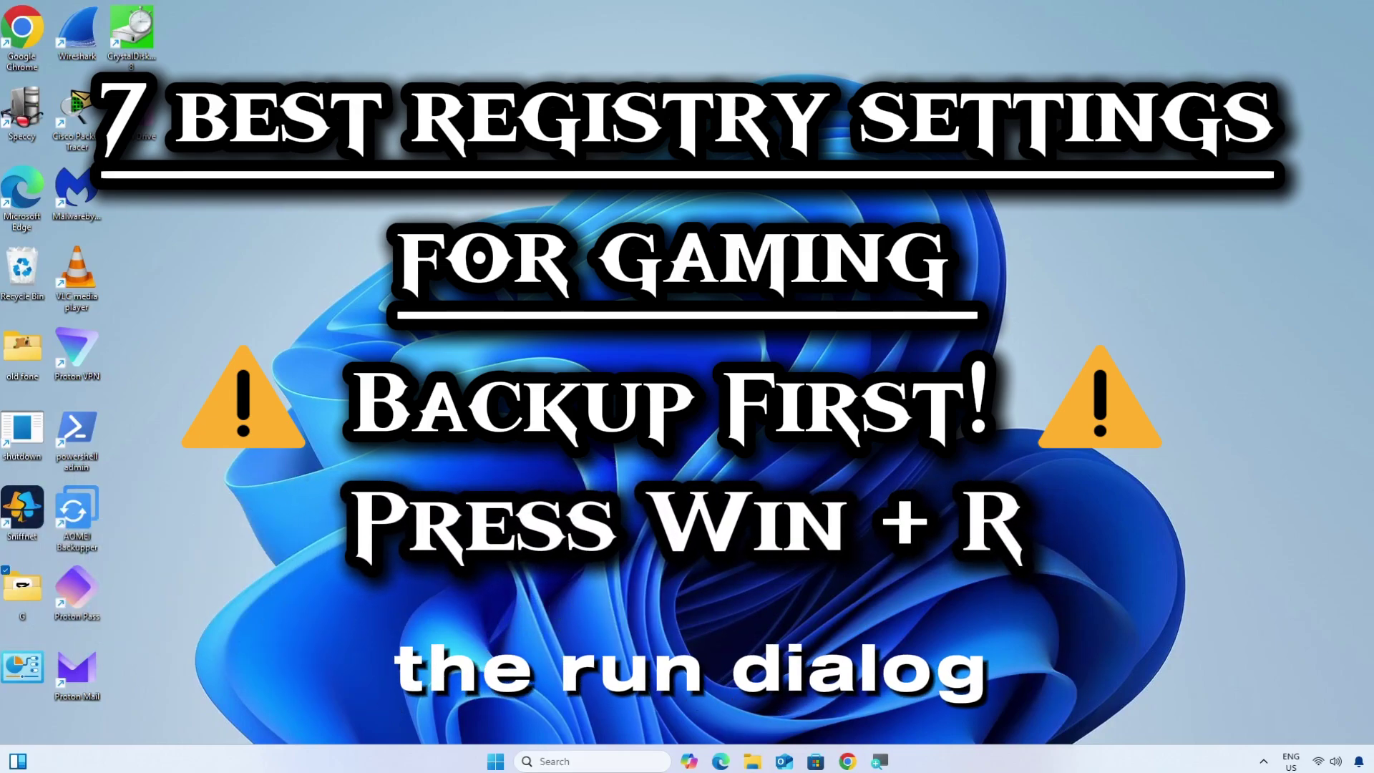
# Launch Registry Editor by running regedit from the Run prompt
pyautogui.press('super+r')
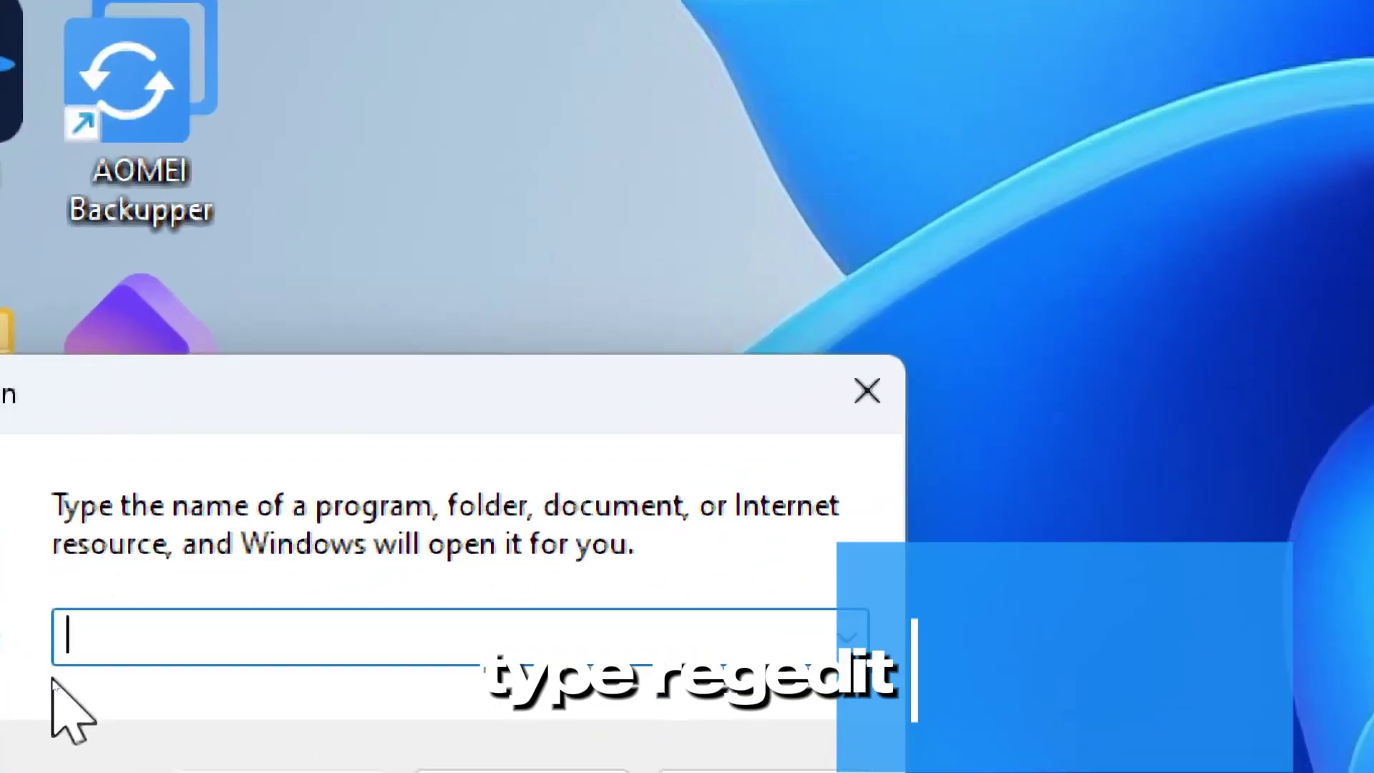
pyautogui.write('regedi')
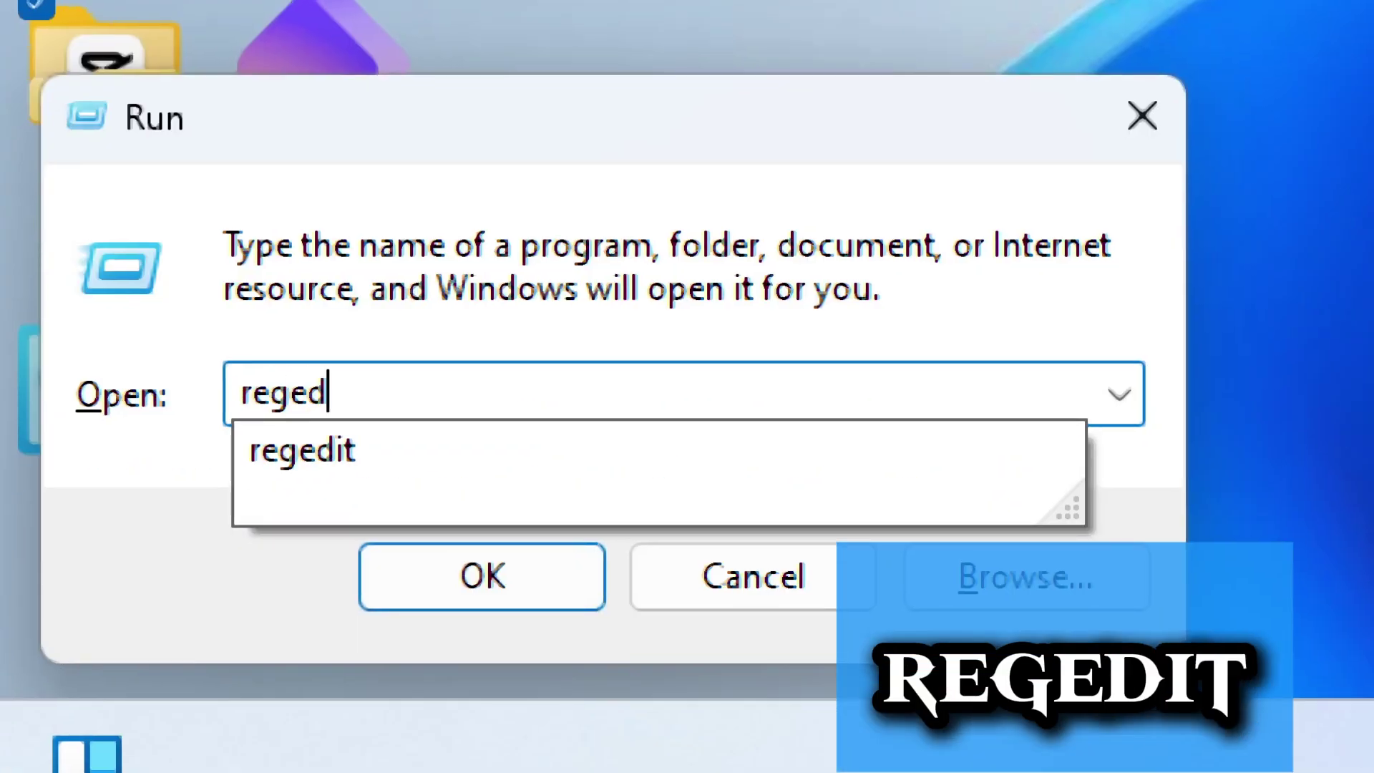
pyautogui.write('t')
pyautogui.press('Return')
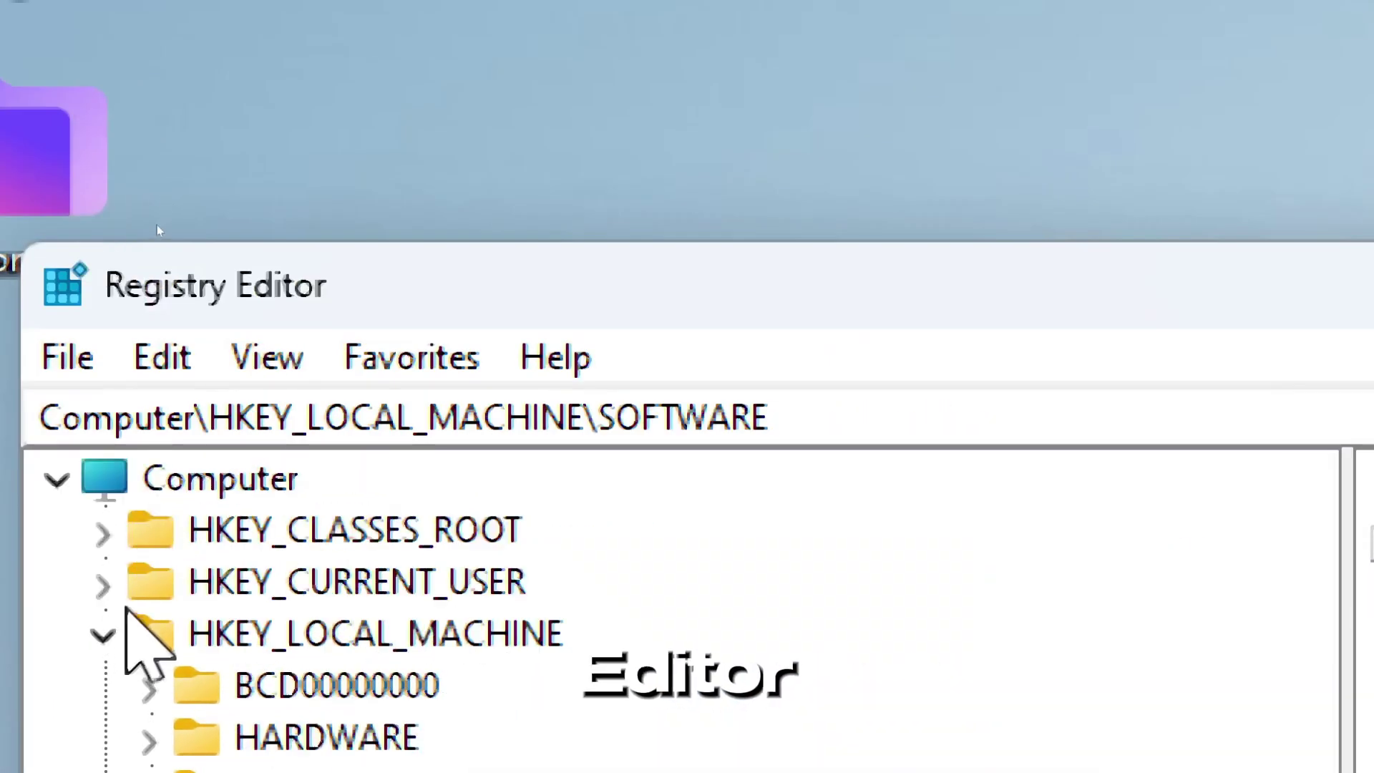
# Select HKEY_LOCAL_MACHINE and start File > Export for a registry backup
pyautogui.click(104, 634)
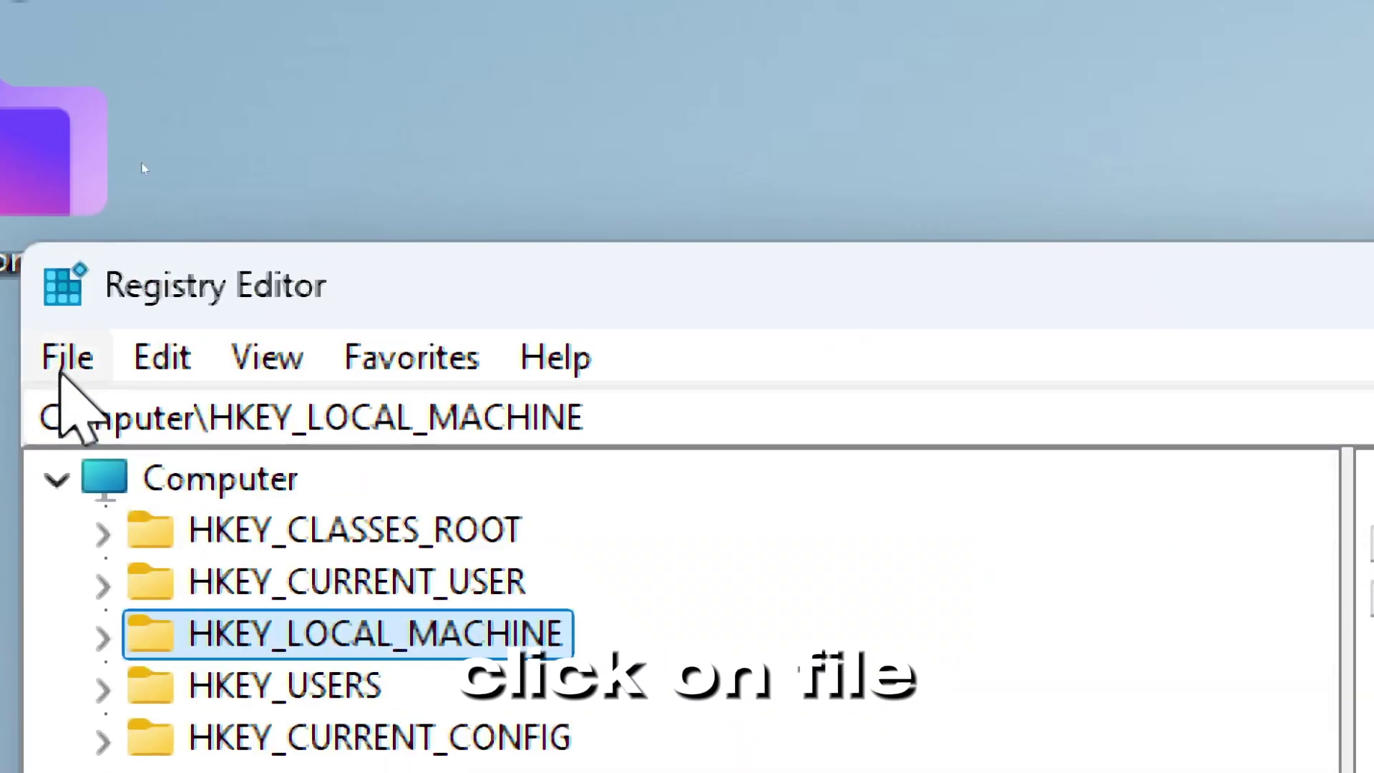
pyautogui.click(63, 356)
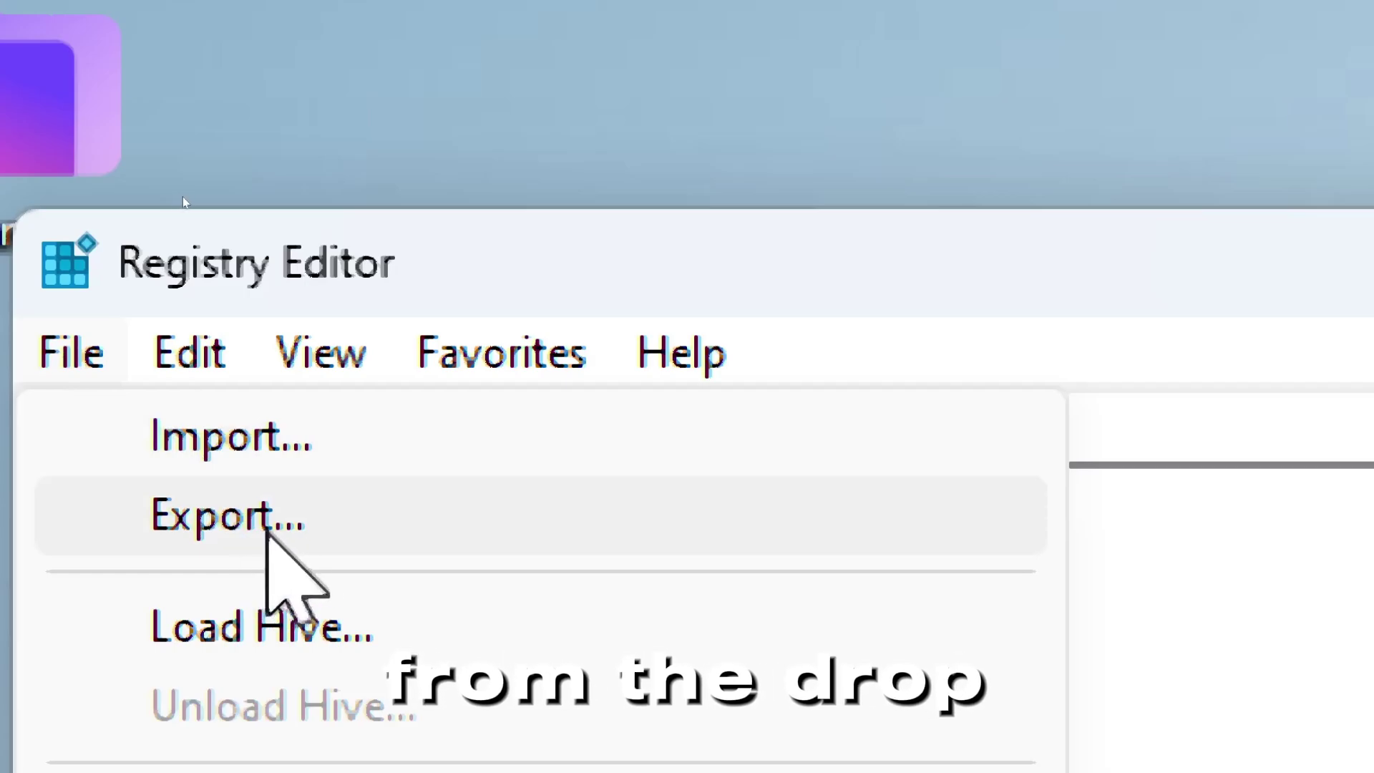
pyautogui.click(285, 540)
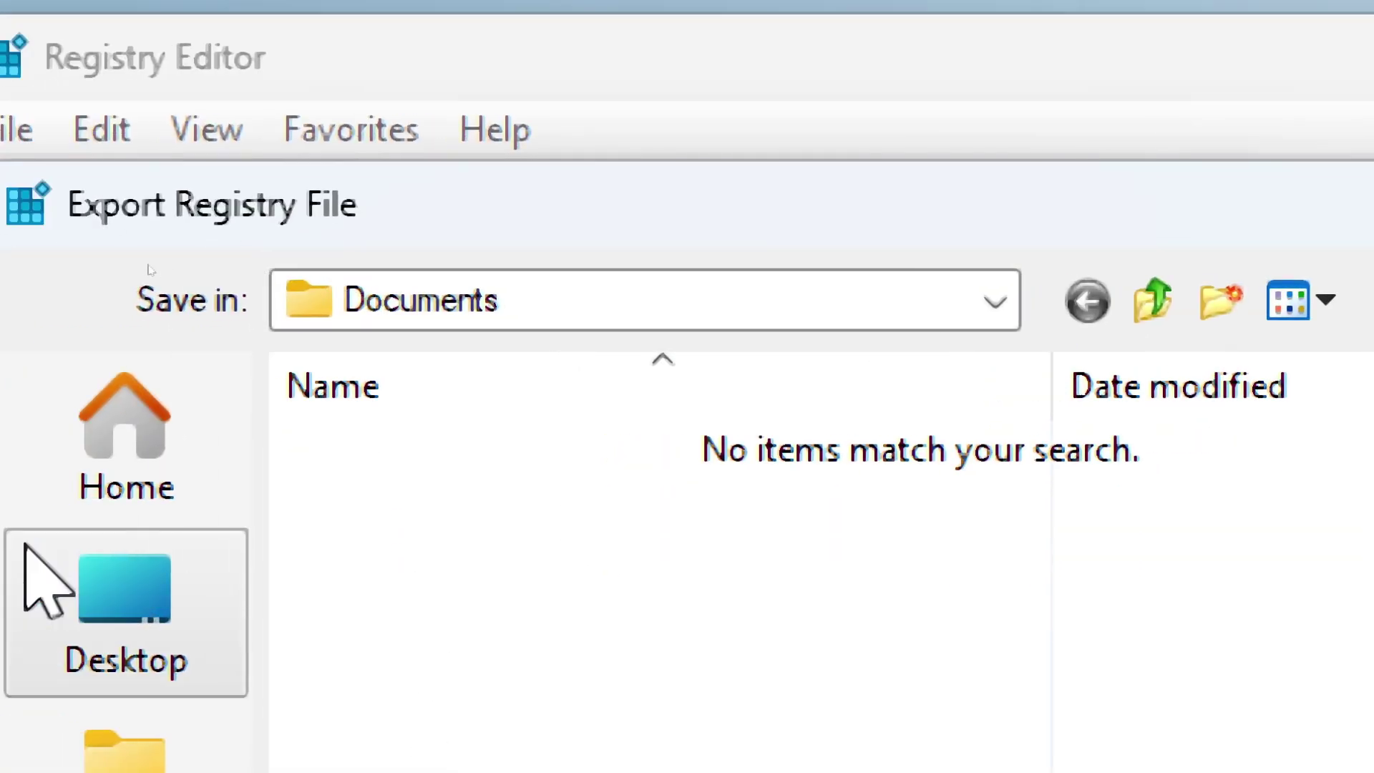
# Save the HKEY_LOCAL_MACHINE export as backup.reg on the desktop
pyautogui.click(175, 628)
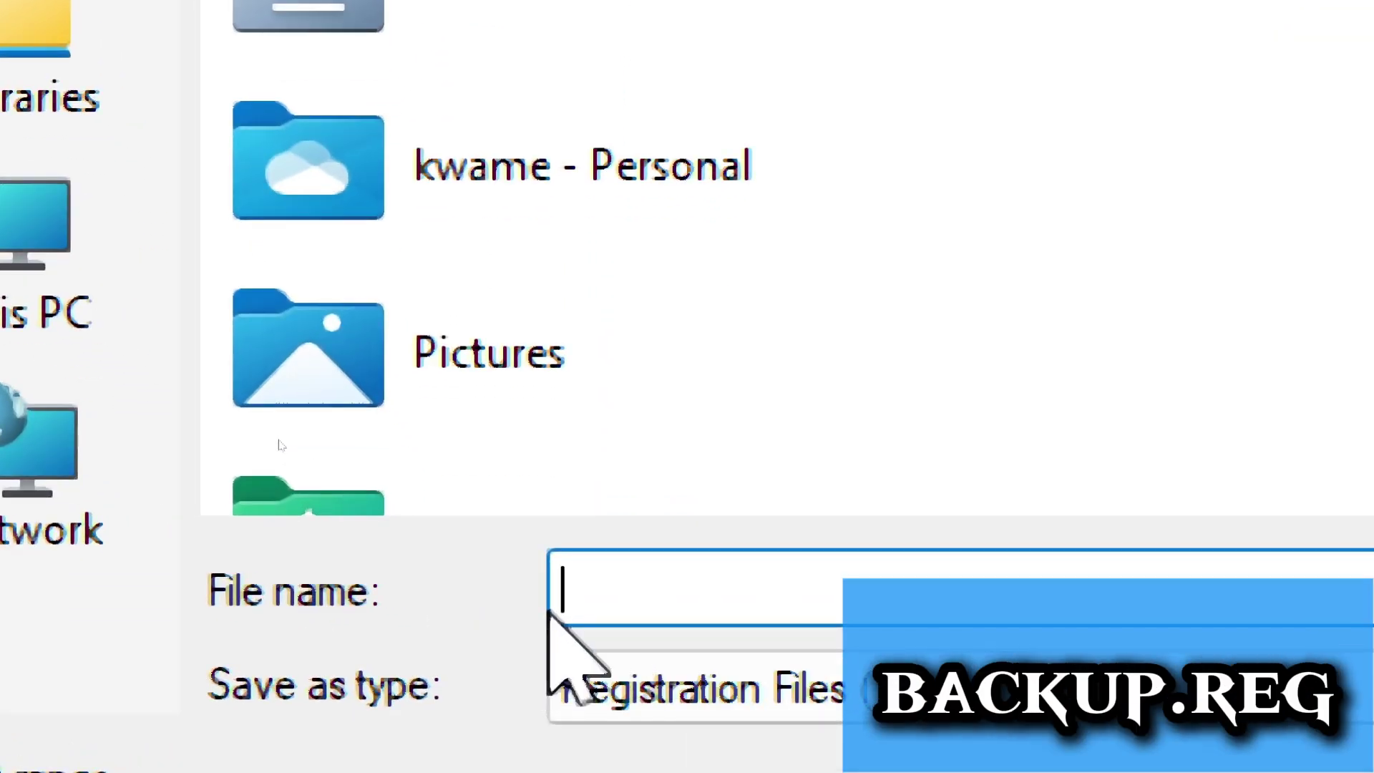
pyautogui.write('ba')
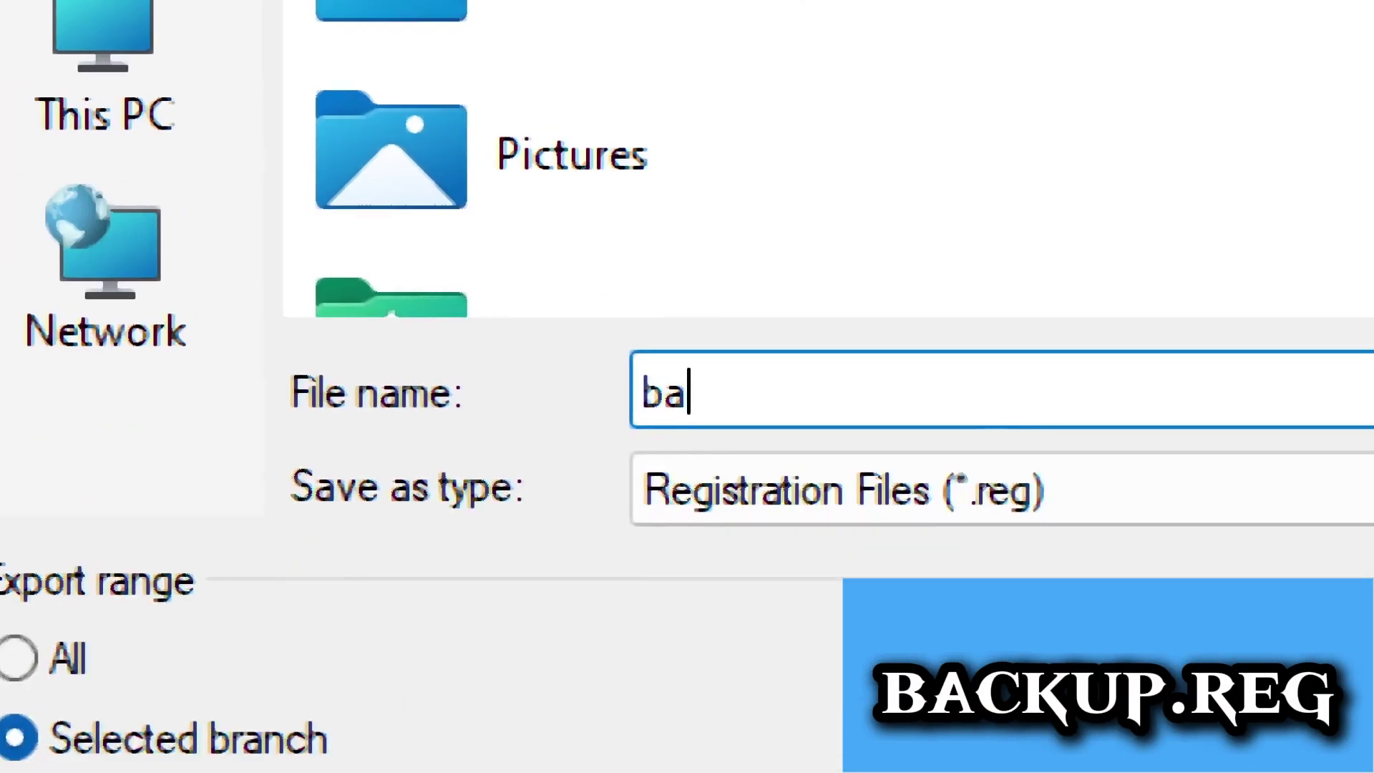
pyautogui.write('ckup')
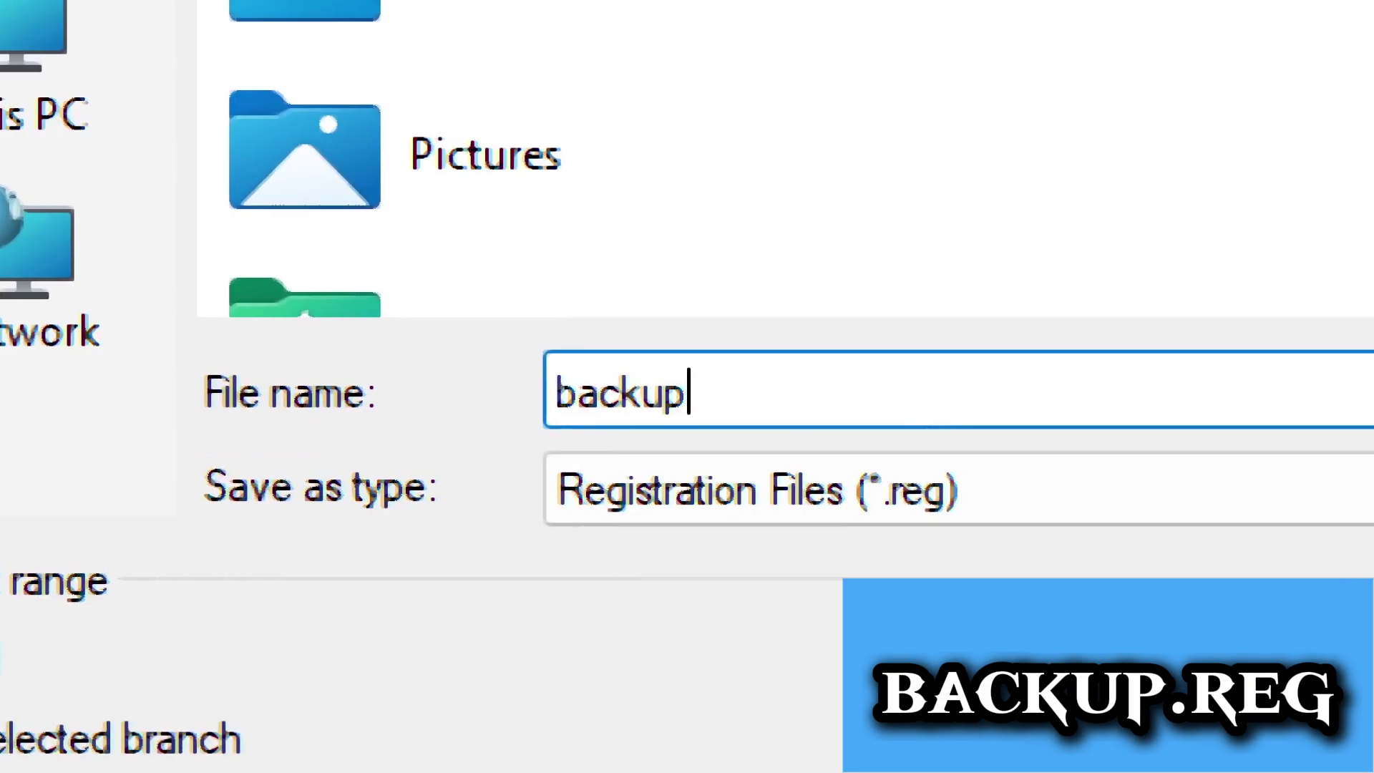
pyautogui.write('.reg')
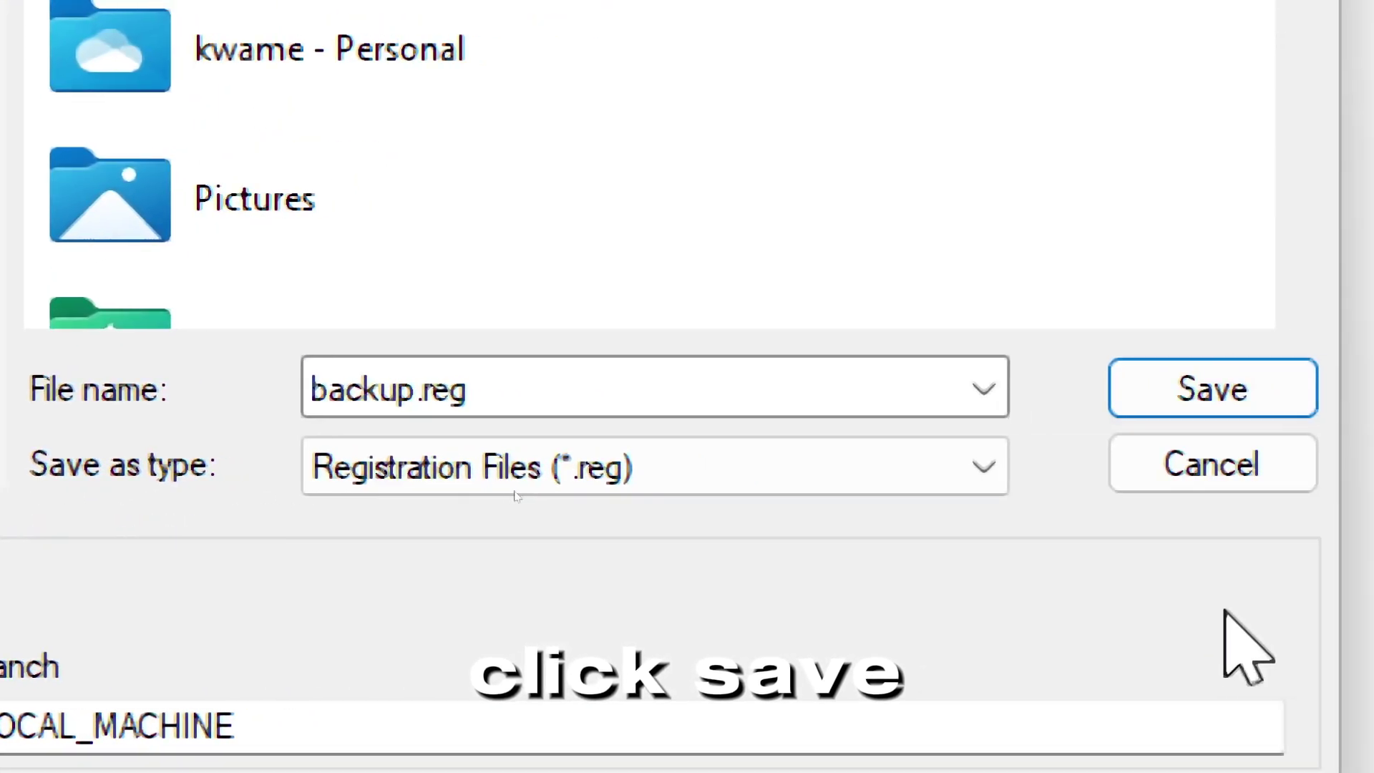
pyautogui.click(1139, 381)
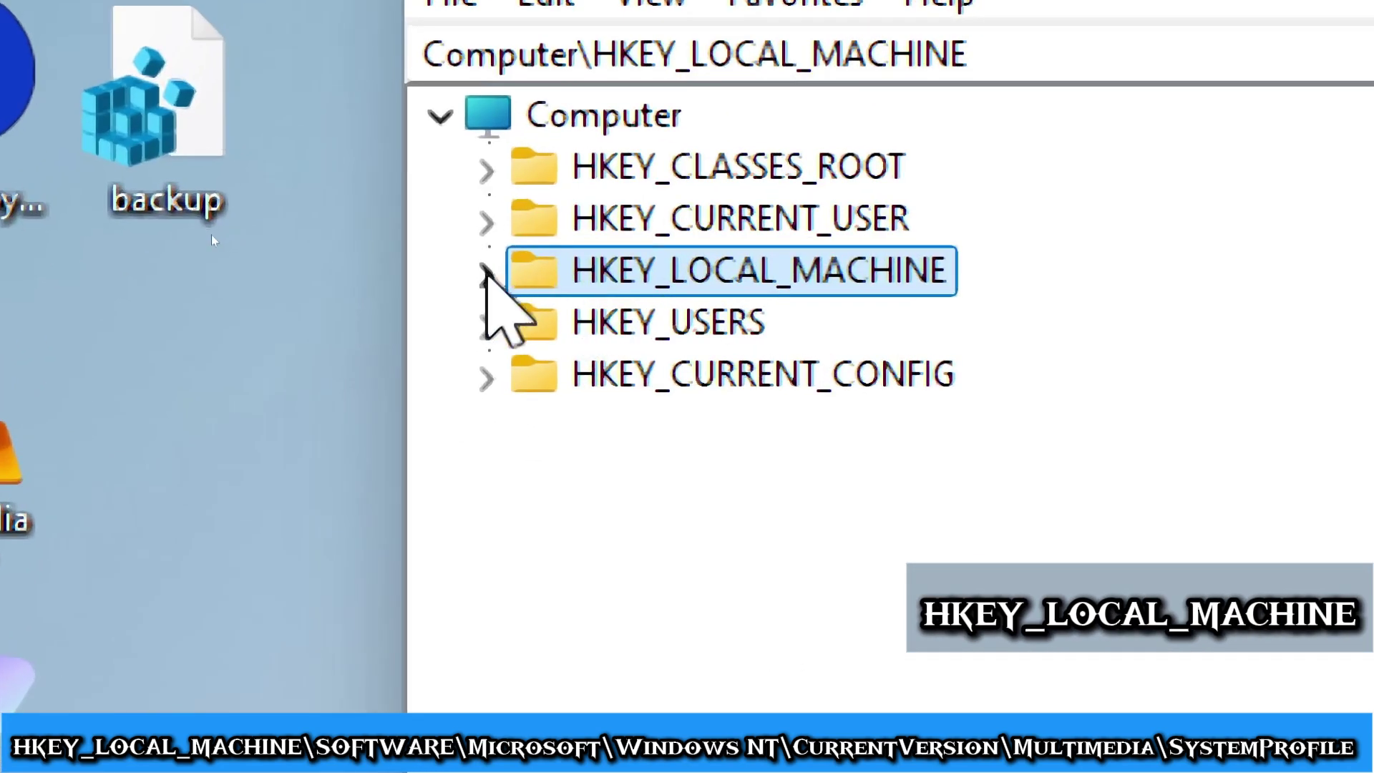
# Expand HKEY_LOCAL_MACHINE > SOFTWARE > Microsoft and scroll down to Windows NT
pyautogui.click(489, 275)
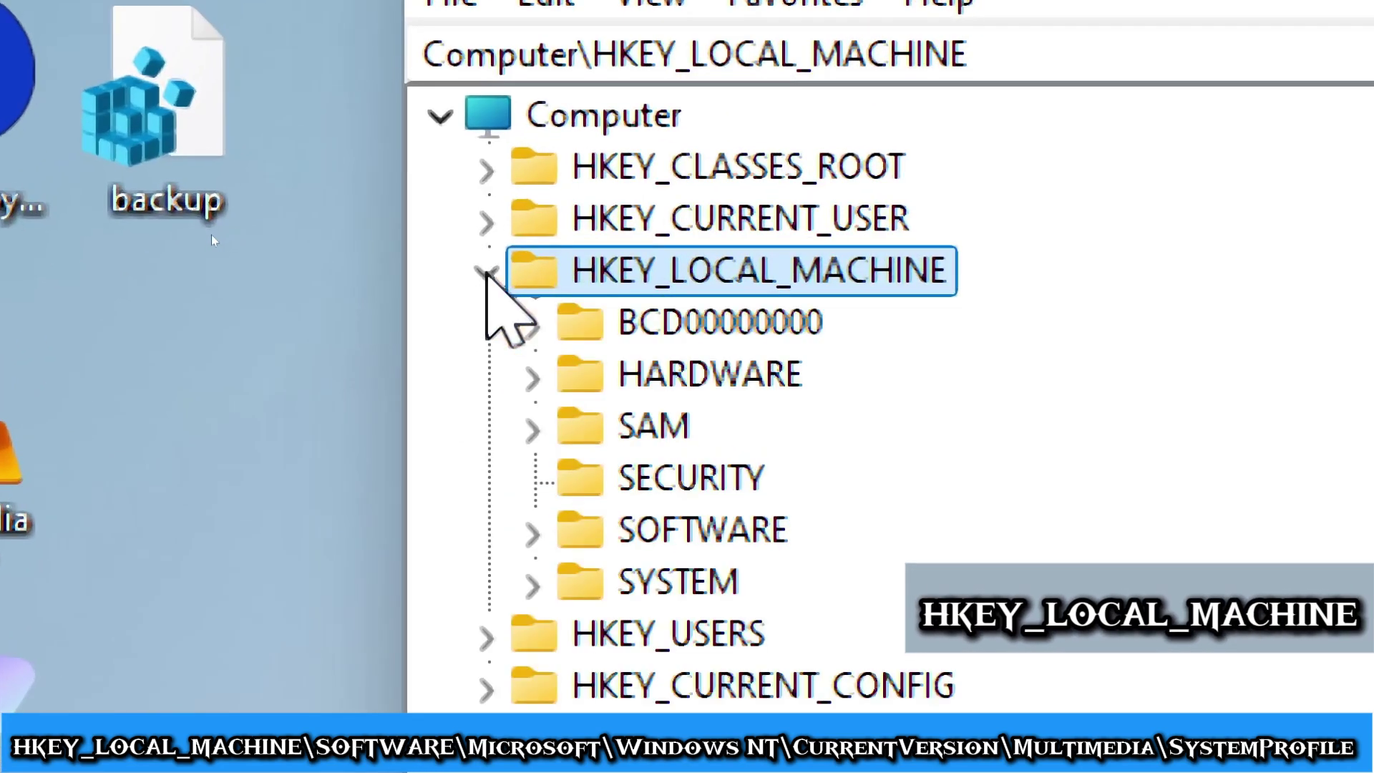
pyautogui.click(565, 544)
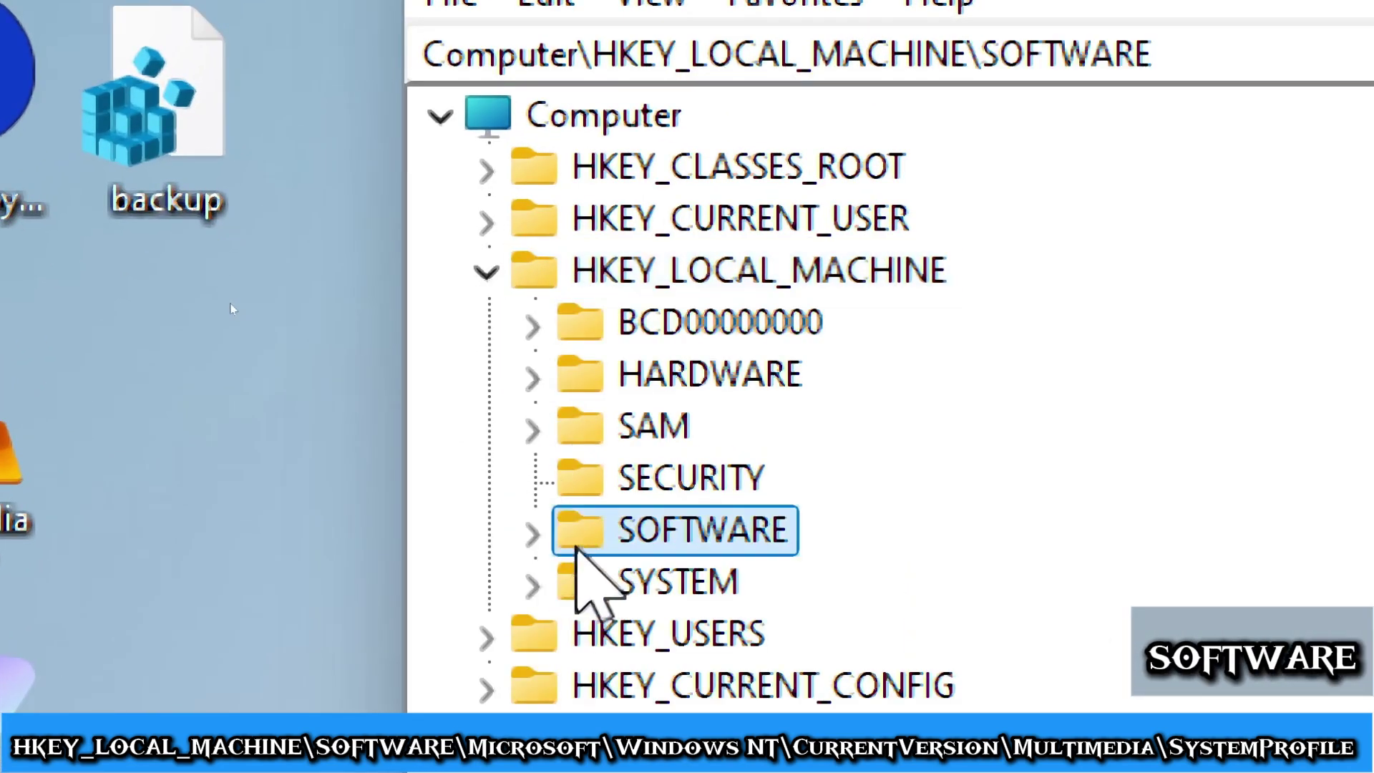
pyautogui.click(532, 533)
pyautogui.scroll(-2, 716, 594)
pyautogui.doubleClick(653, 622)
pyautogui.scroll(-1, 579, 640)
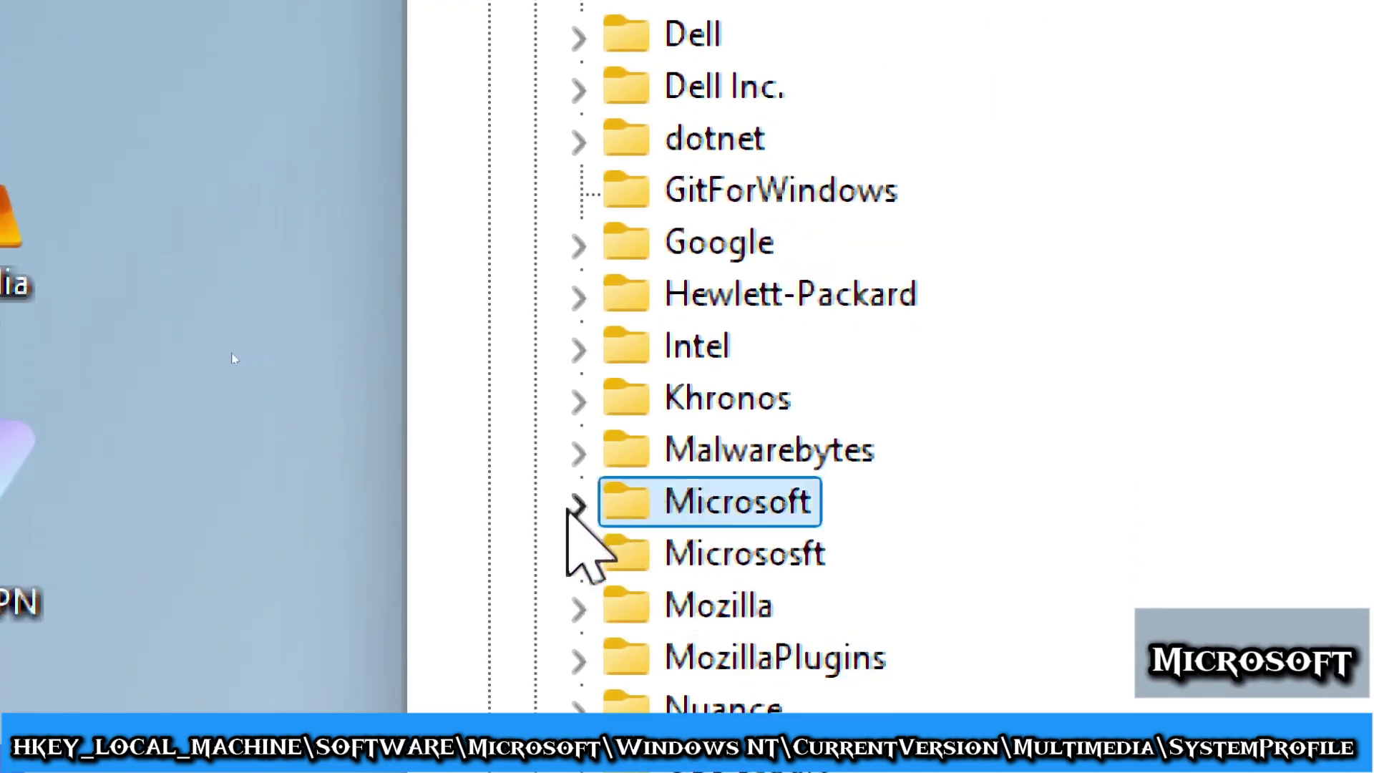
pyautogui.click(578, 505)
pyautogui.scroll(-3, 680, 522)
pyautogui.scroll(-4, 787, 505)
pyautogui.scroll(-4, 816, 509)
pyautogui.scroll(-5, 823, 509)
pyautogui.scroll(-5, 823, 509)
pyautogui.scroll(-5, 822, 505)
pyautogui.scroll(-5, 823, 506)
pyautogui.scroll(-5, 823, 507)
pyautogui.scroll(-5, 823, 508)
pyautogui.scroll(-5, 823, 510)
pyautogui.scroll(-5, 822, 515)
pyautogui.scroll(-3, 787, 536)
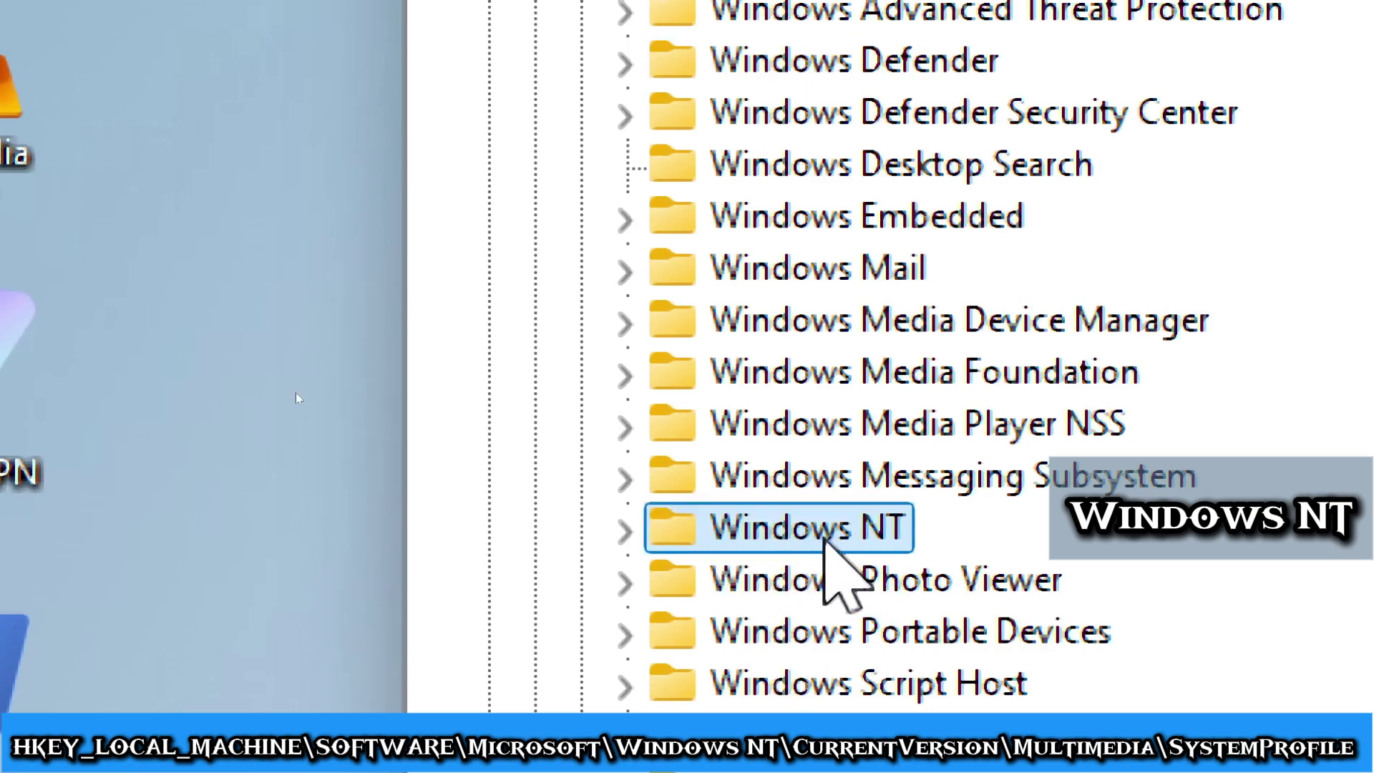
# Expand Windows NT > CurrentVersion > Multimedia and open the SystemProfile key
pyautogui.click(625, 529)
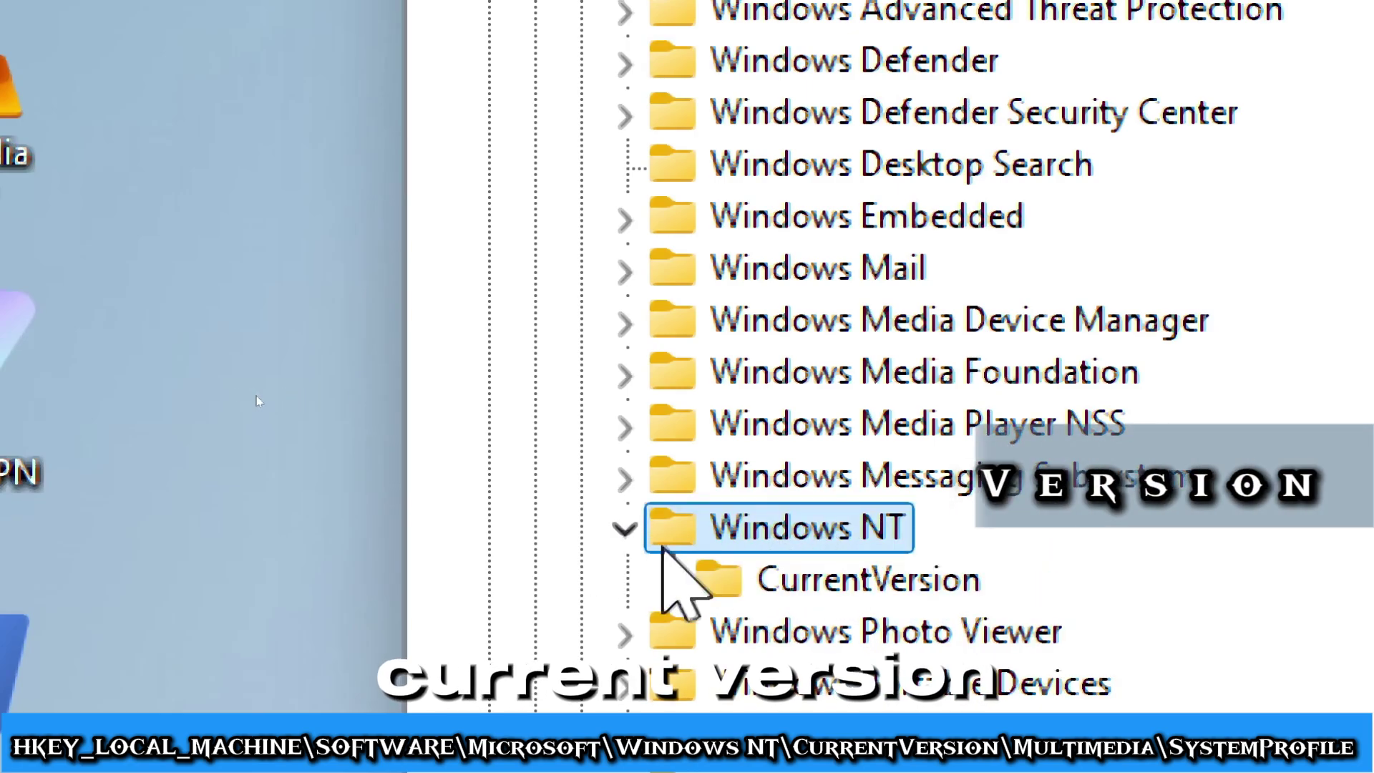
pyautogui.click(786, 584)
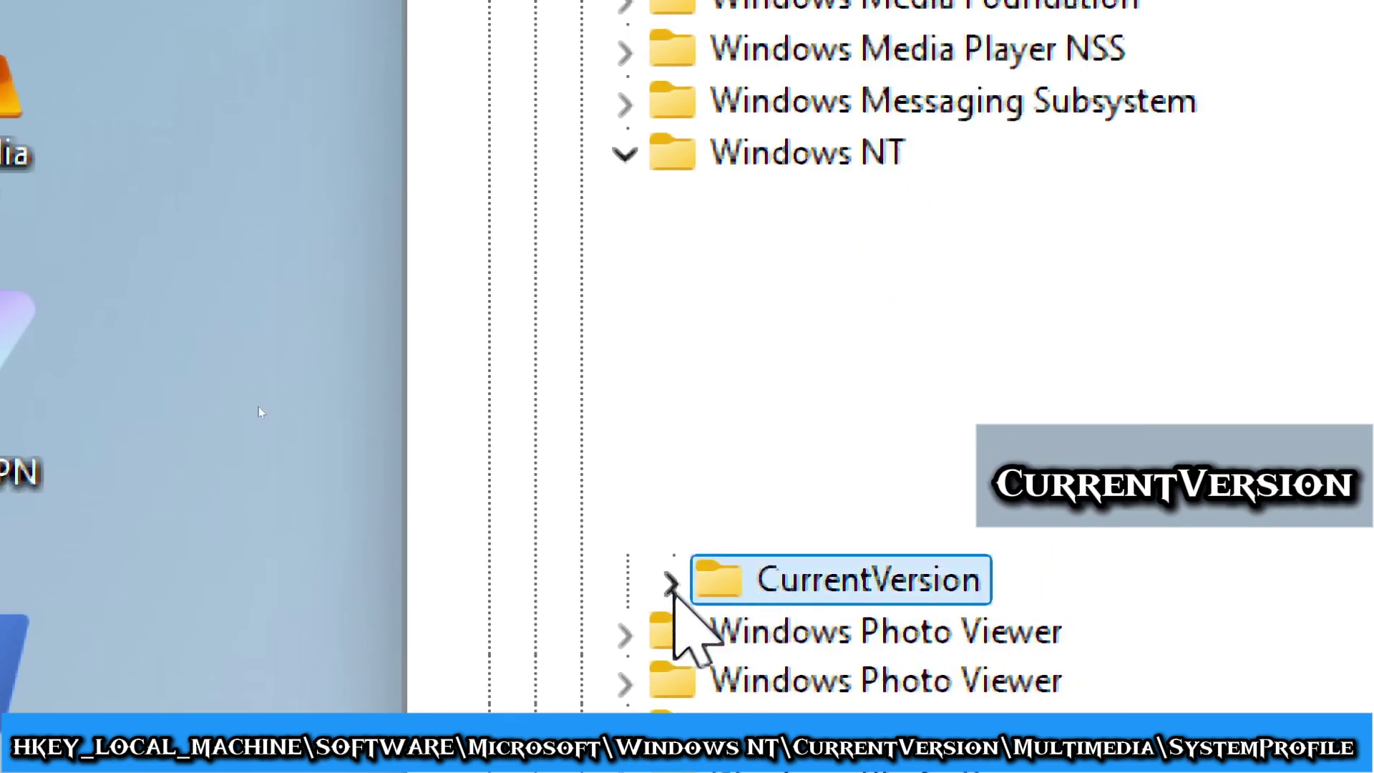
pyautogui.click(671, 583)
pyautogui.scroll(-1, 955, 504)
pyautogui.scroll(-6, 955, 504)
pyautogui.scroll(-1, 956, 502)
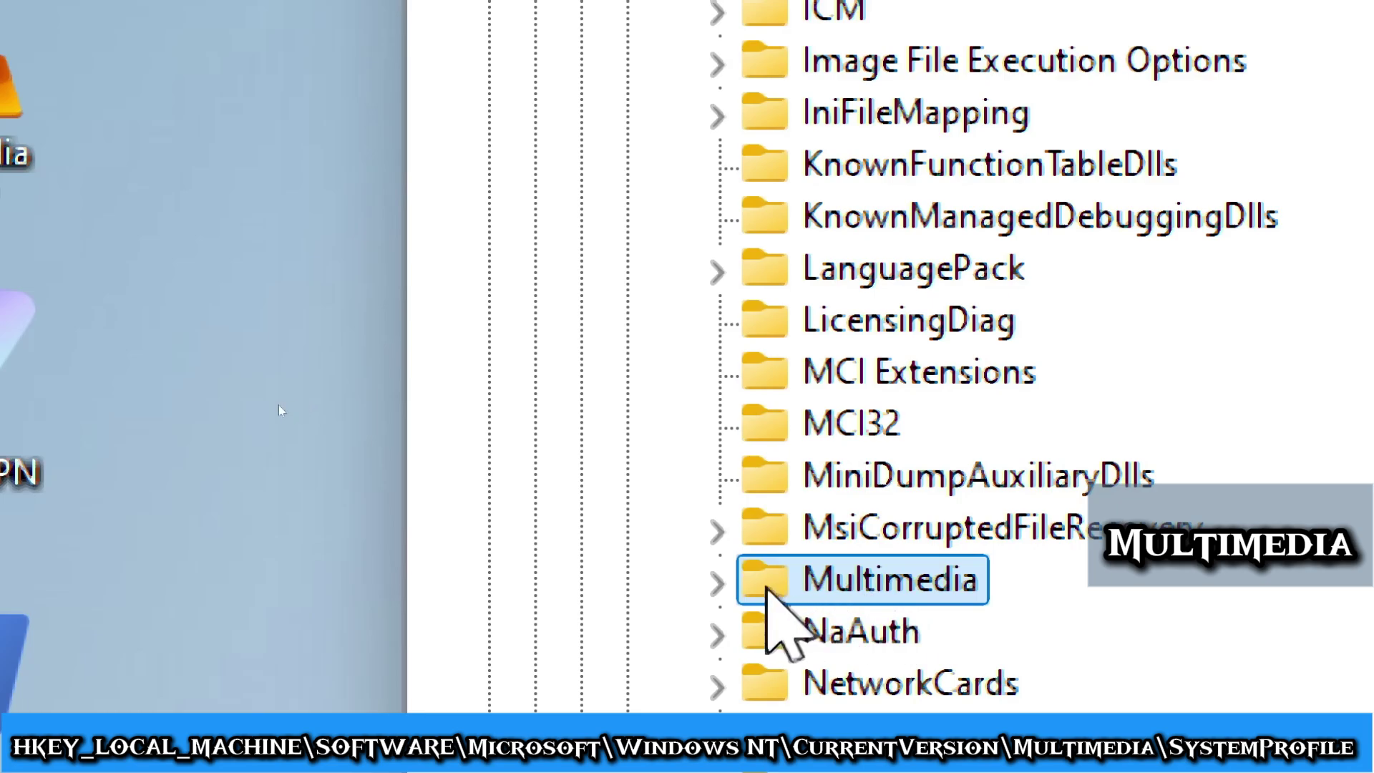
pyautogui.click(718, 583)
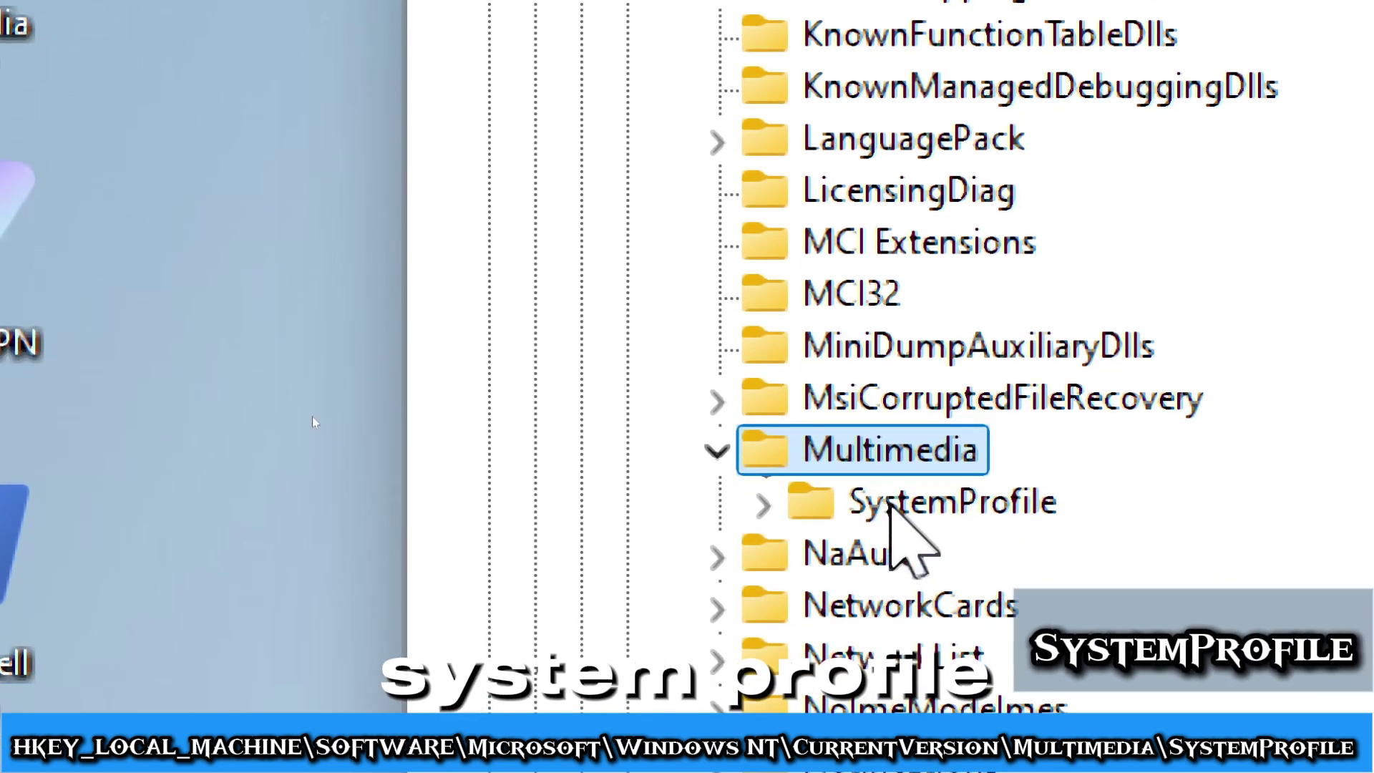
pyautogui.click(891, 503)
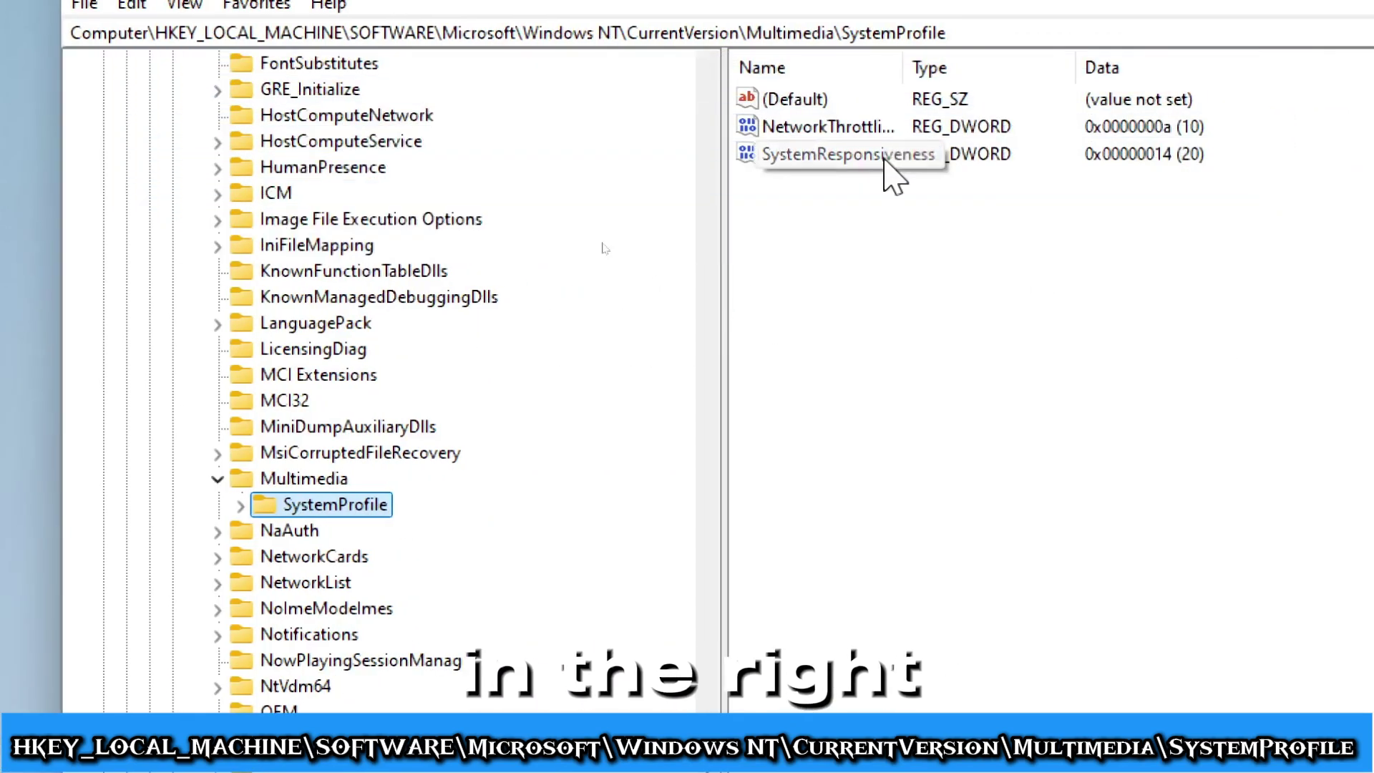
# Widen the Name column and set SystemResponsiveness value data to 0
pyautogui.moveTo(917, 109); pyautogui.dragTo(1018, 124)
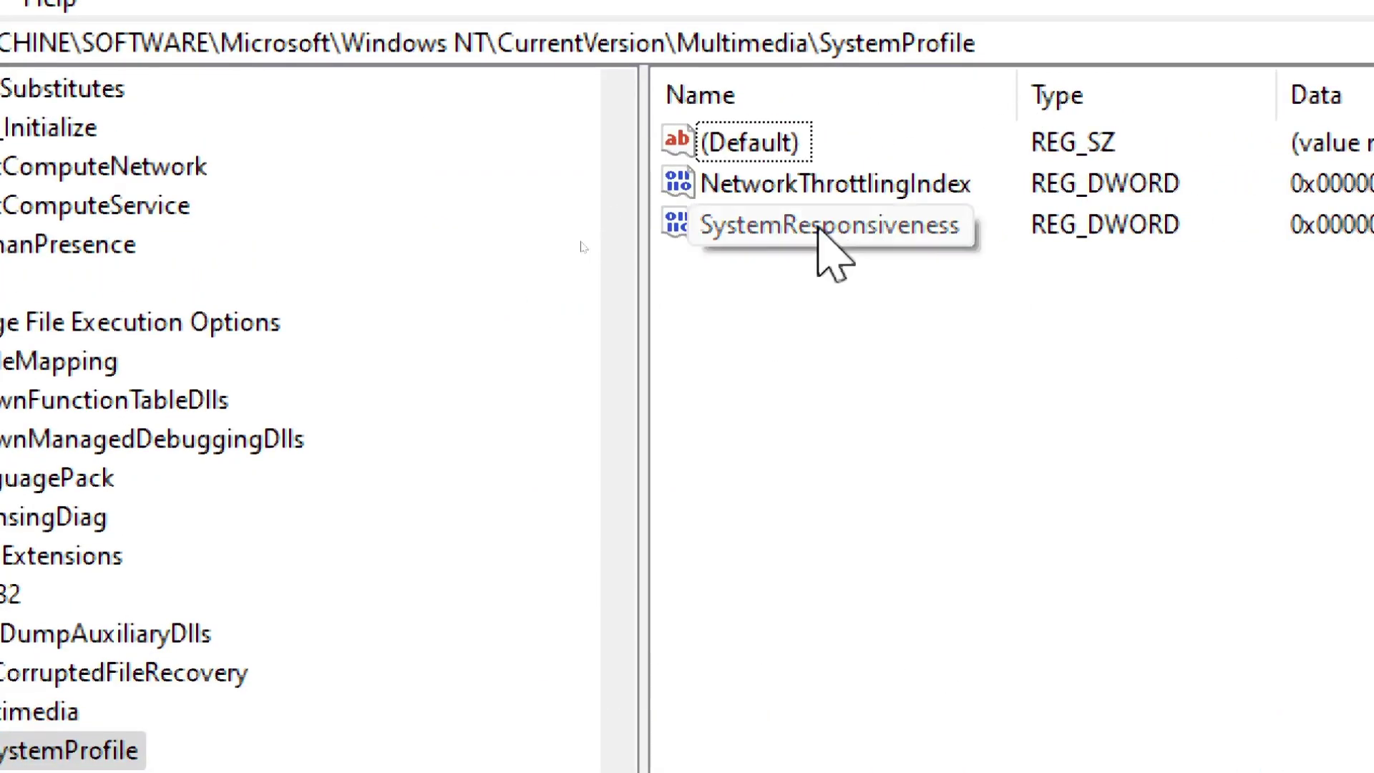
pyautogui.doubleClick(744, 226)
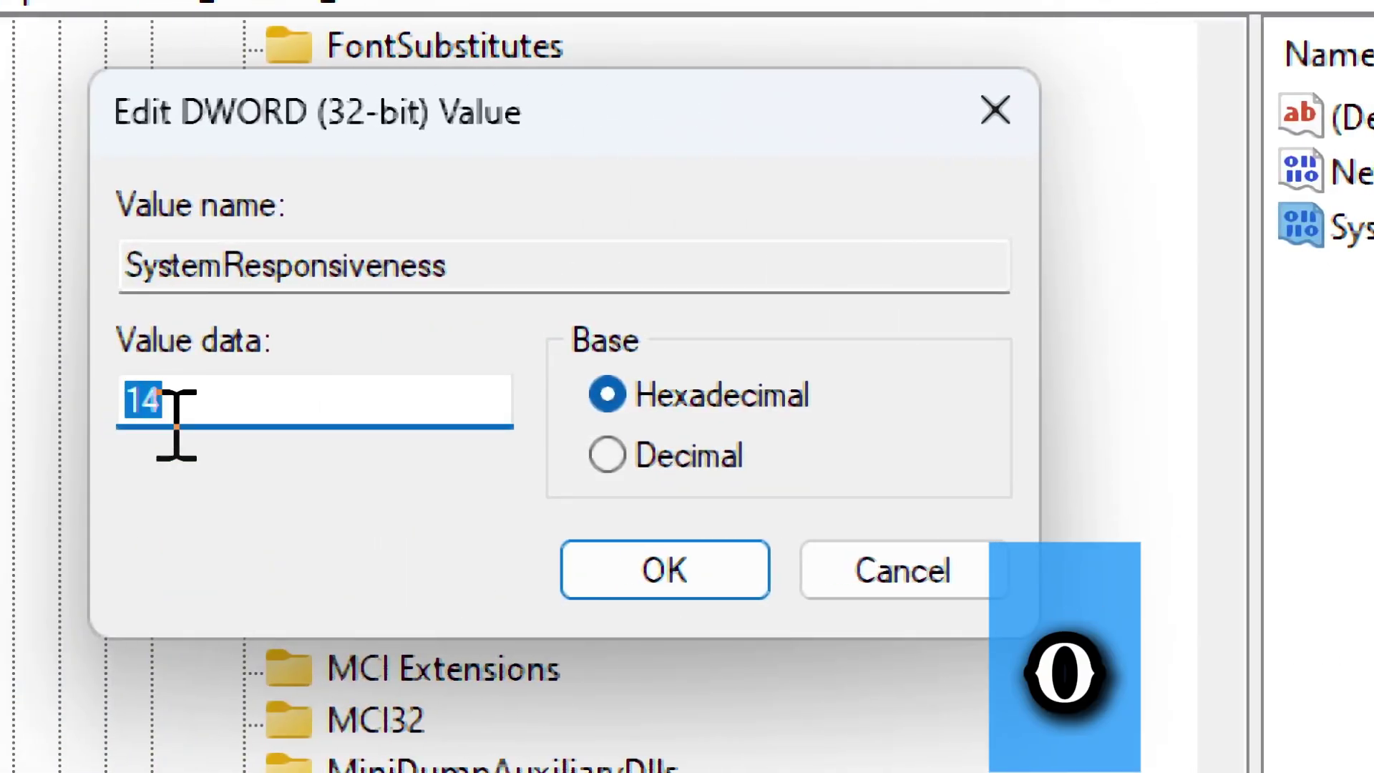
pyautogui.write('0')
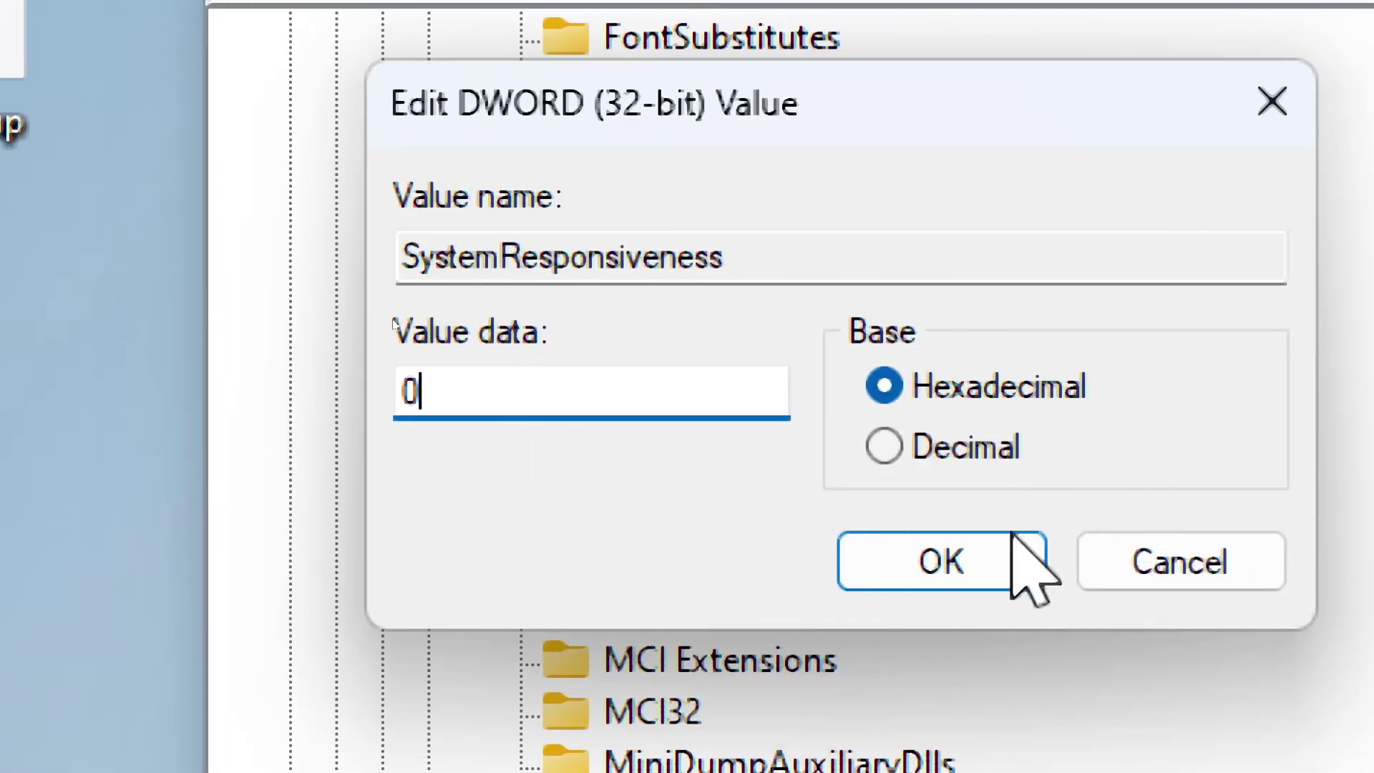
pyautogui.click(941, 563)
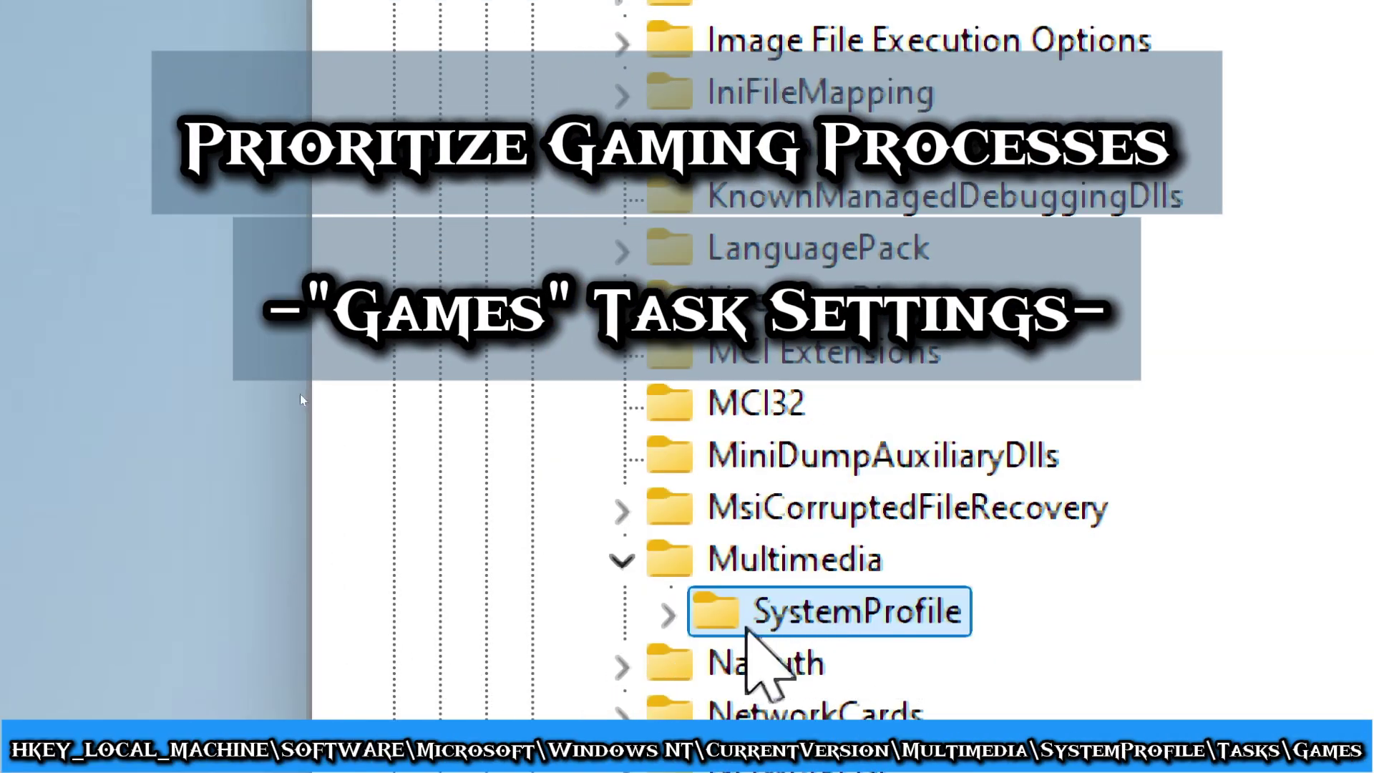
# Open SystemProfile\Tasks\Games and confirm GPU Priority stays at 8
pyautogui.click(670, 615)
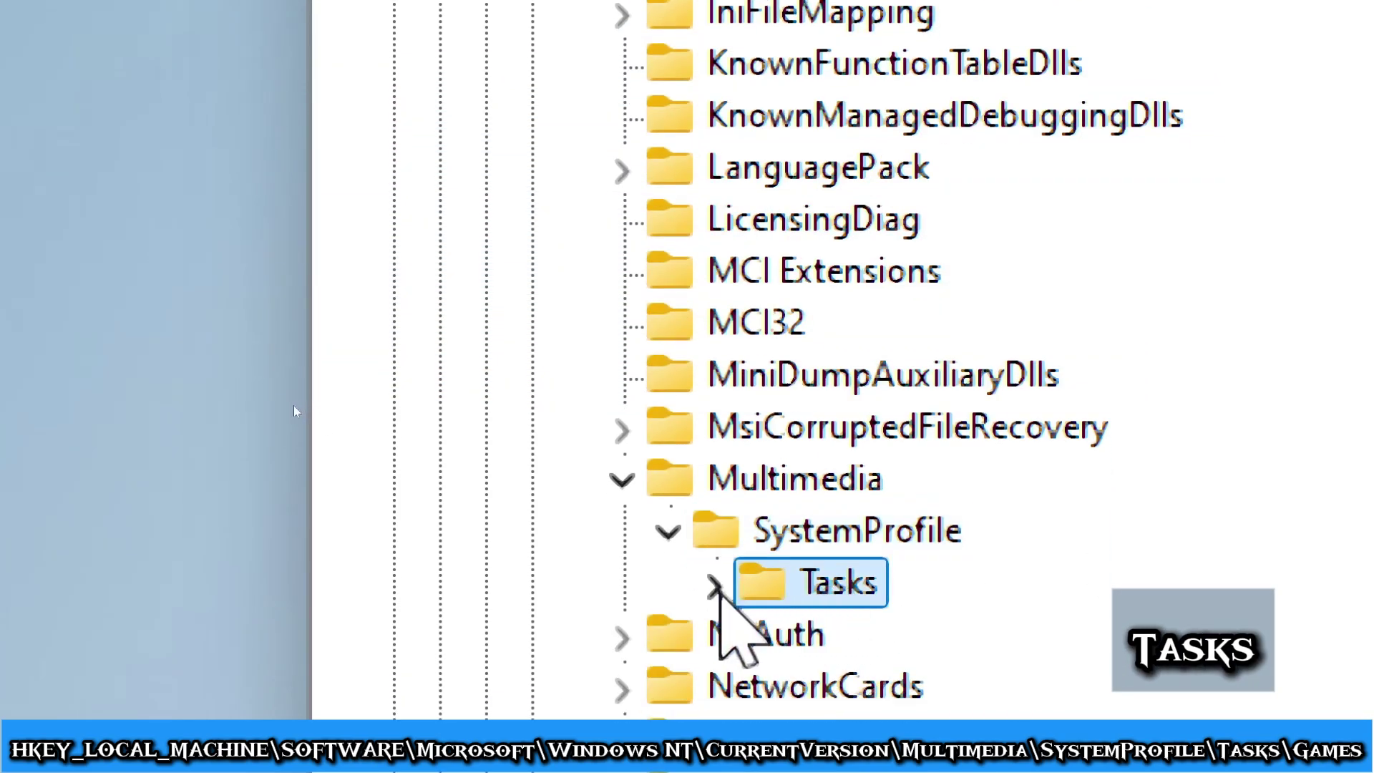
pyautogui.click(715, 587)
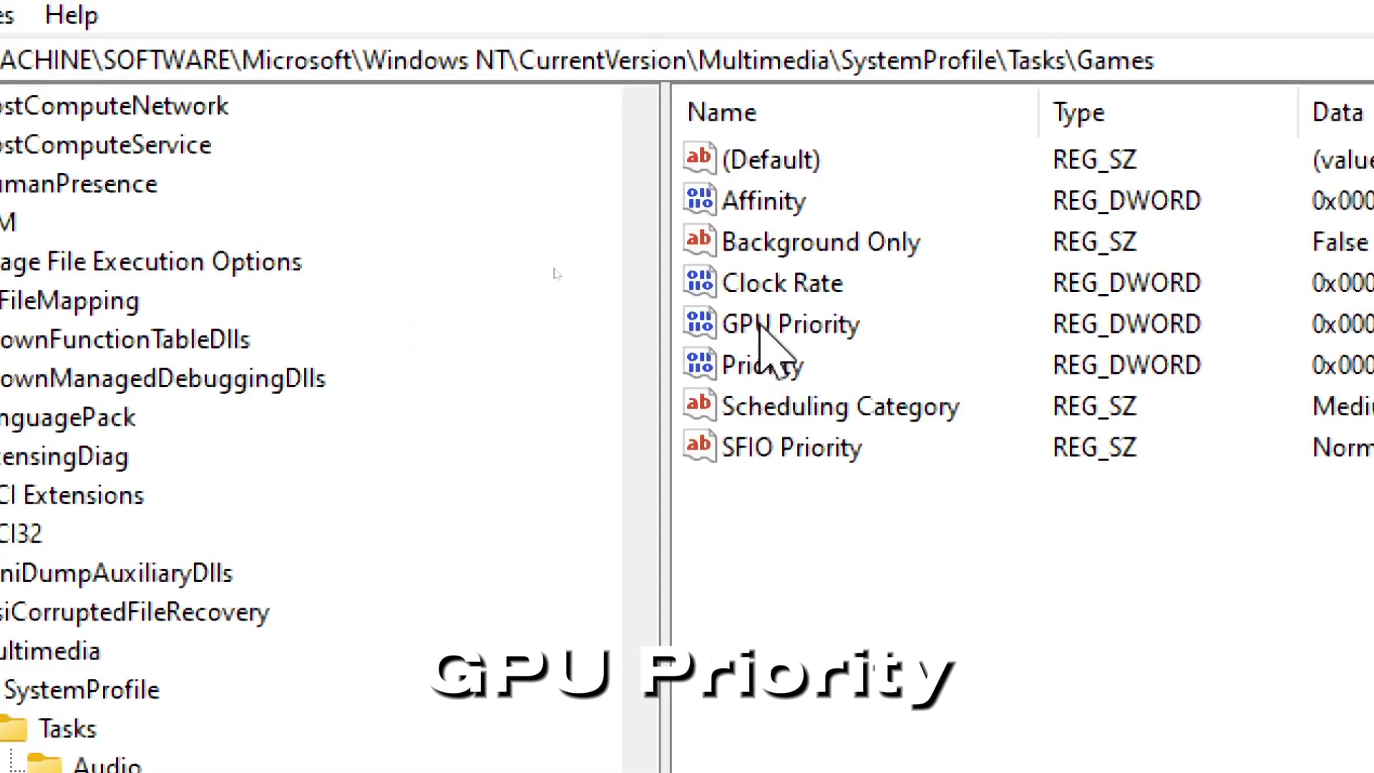
pyautogui.doubleClick(791, 324)
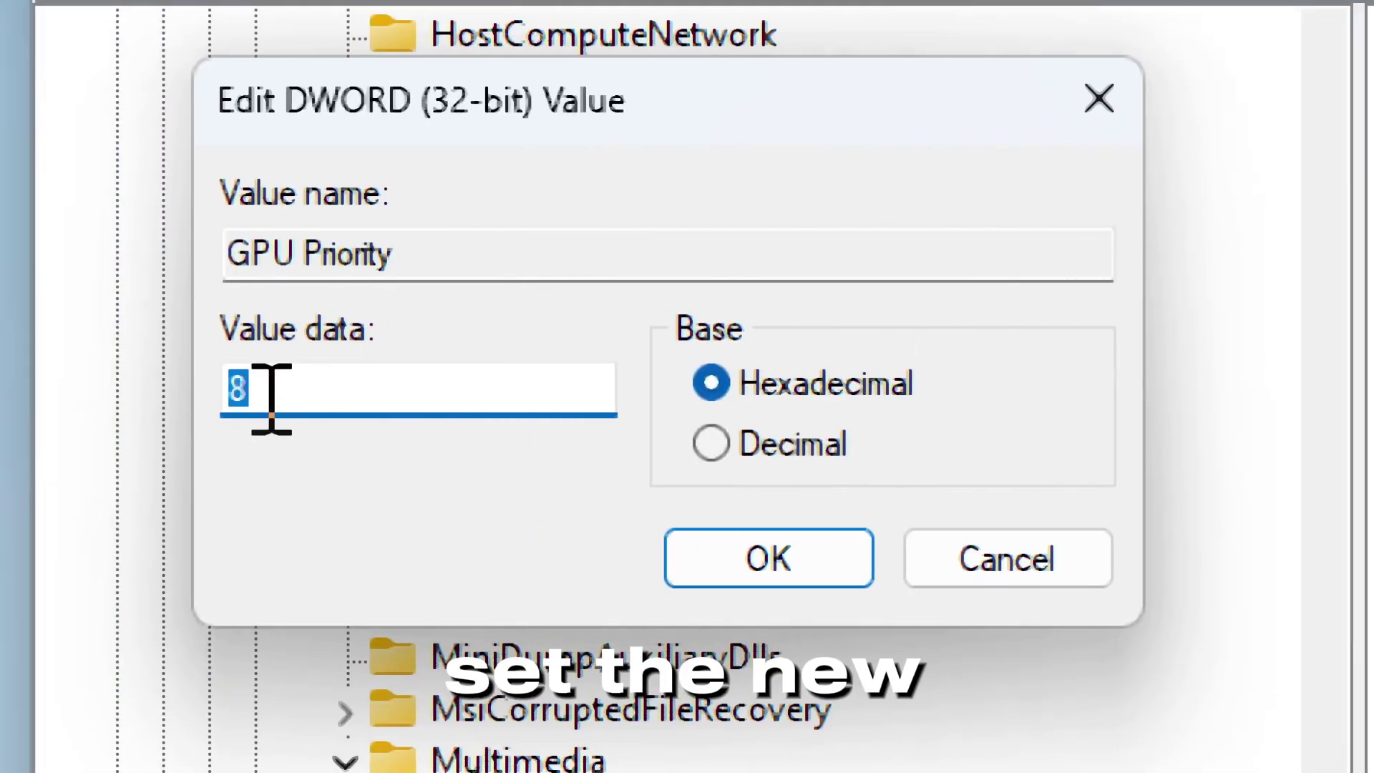
pyautogui.click(271, 399)
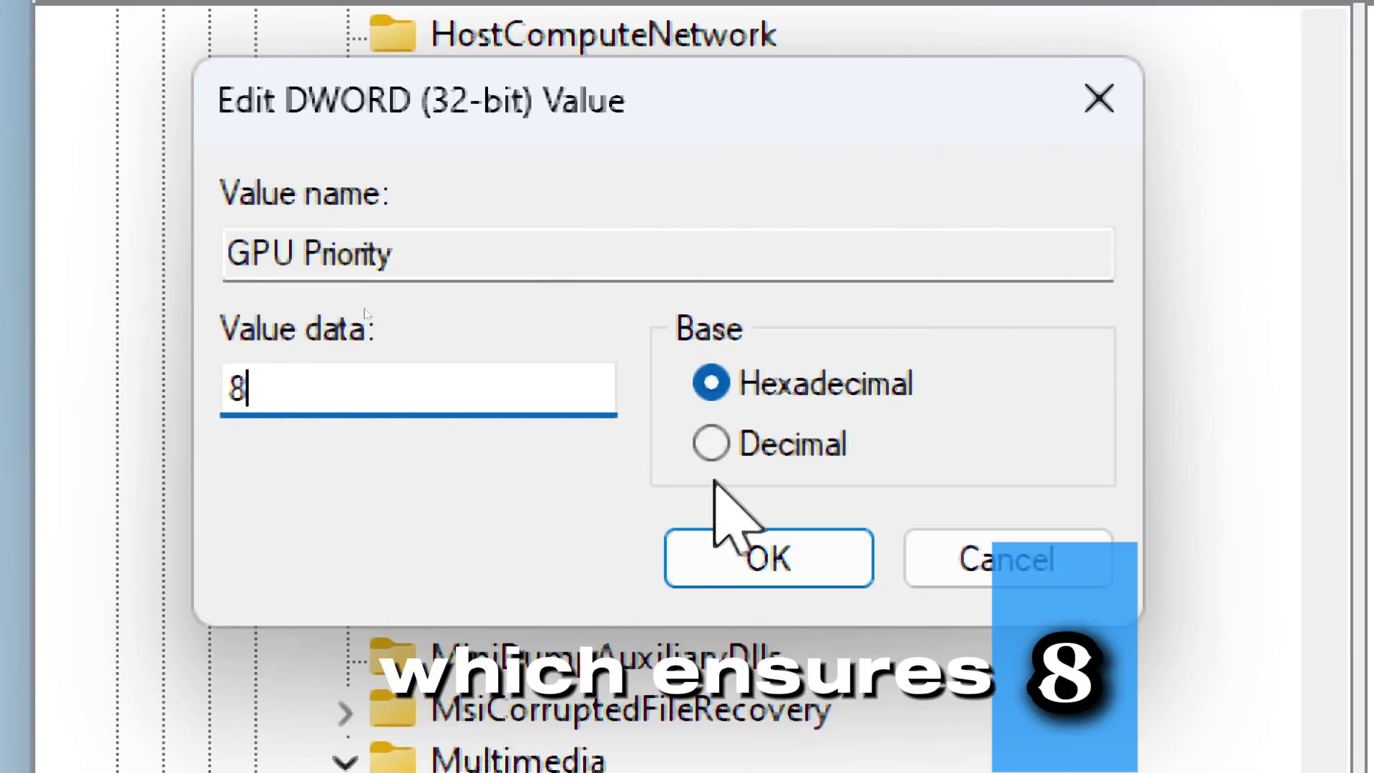
pyautogui.click(782, 551)
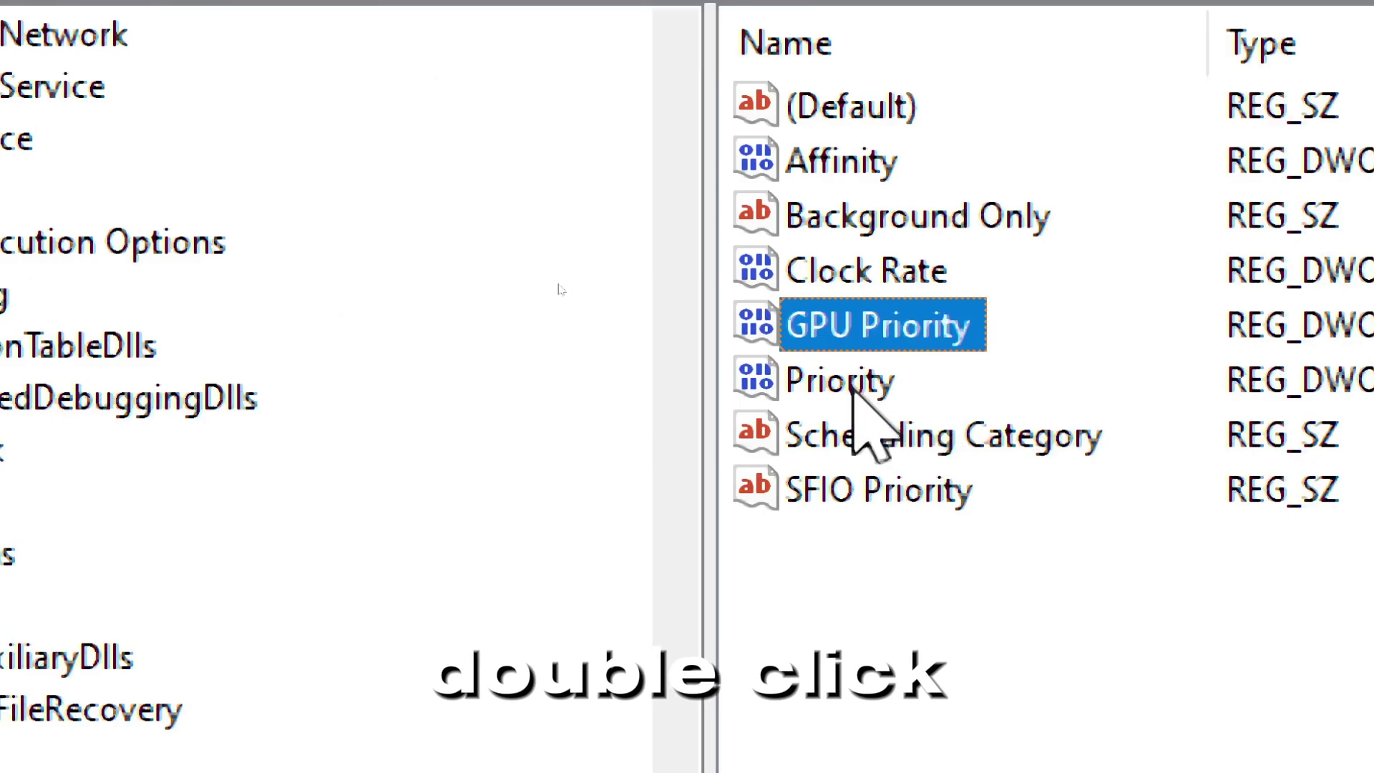
# Set the Games key's Priority to 6 and Scheduling Category to high
pyautogui.doubleClick(852, 382)
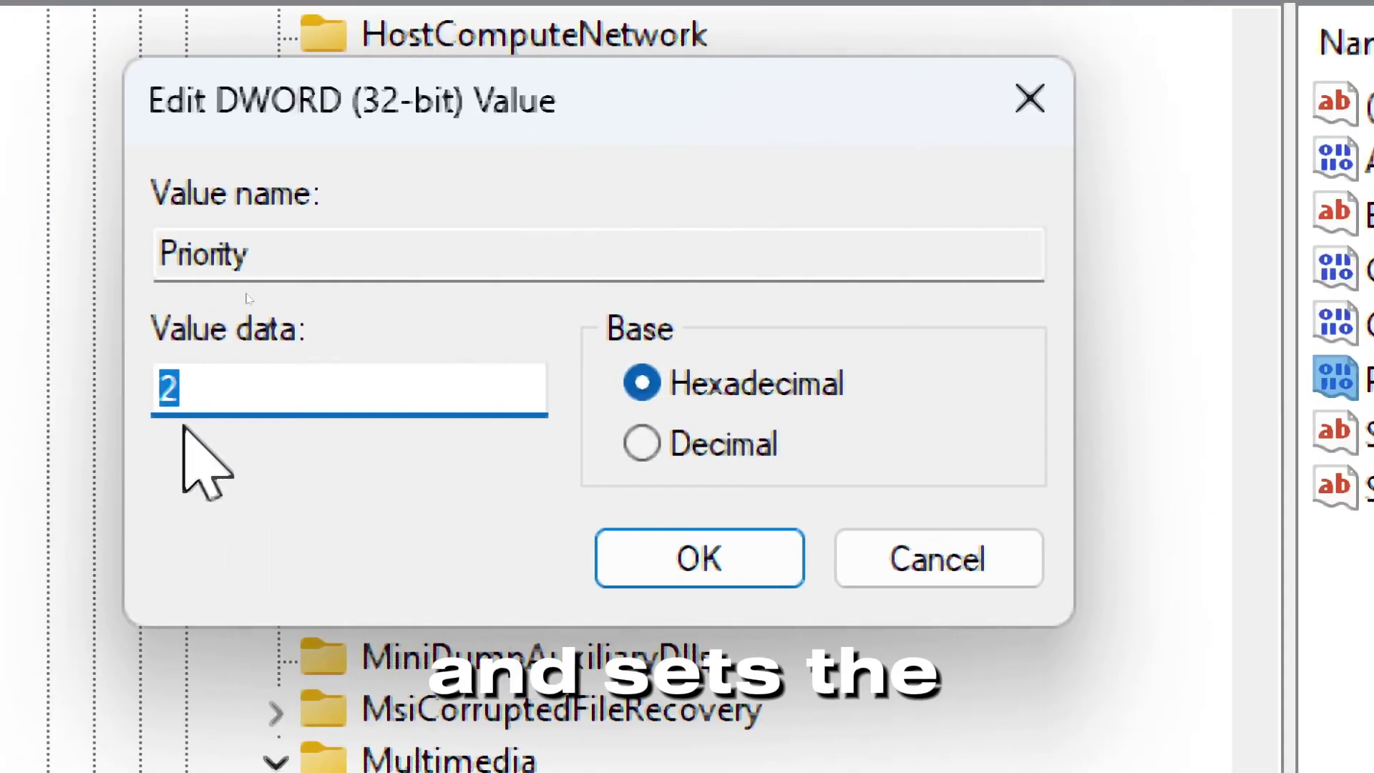
pyautogui.write('6')
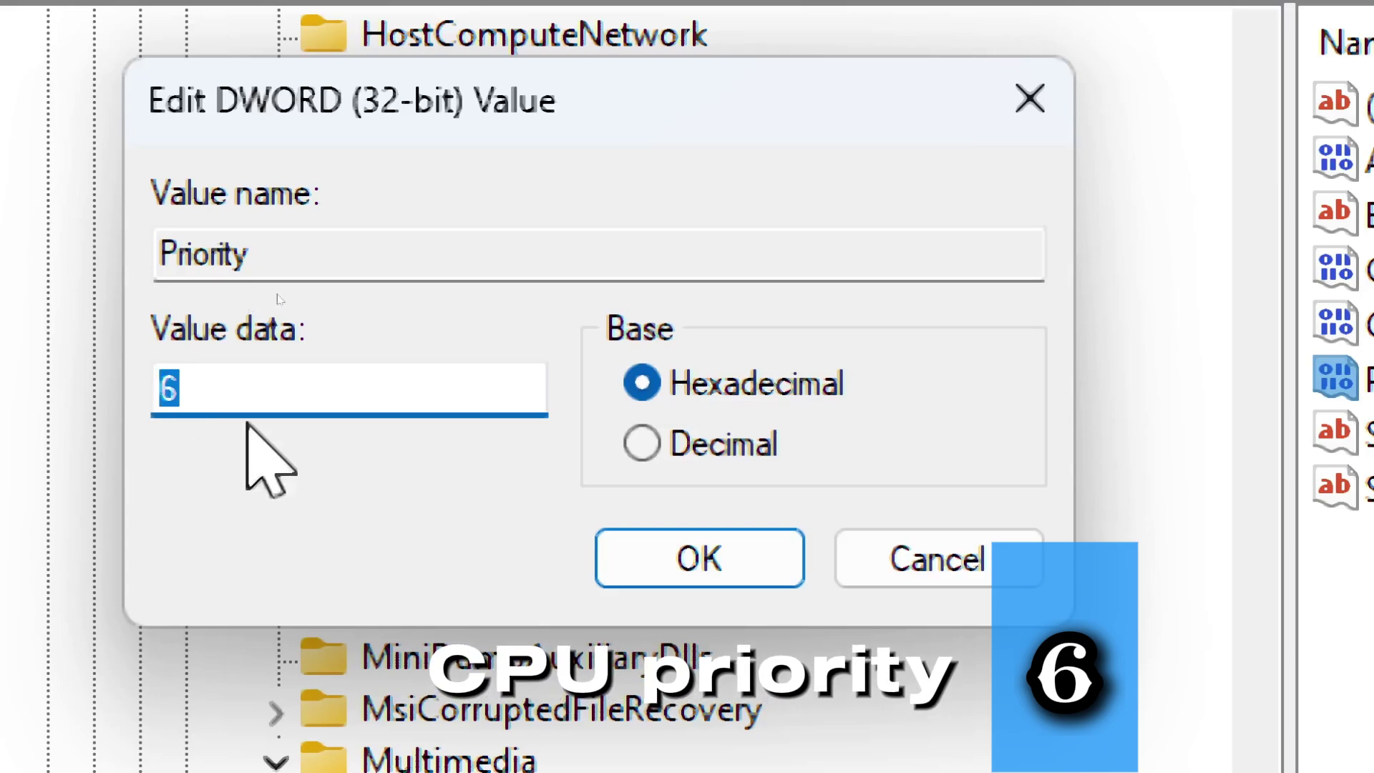
pyautogui.click(728, 563)
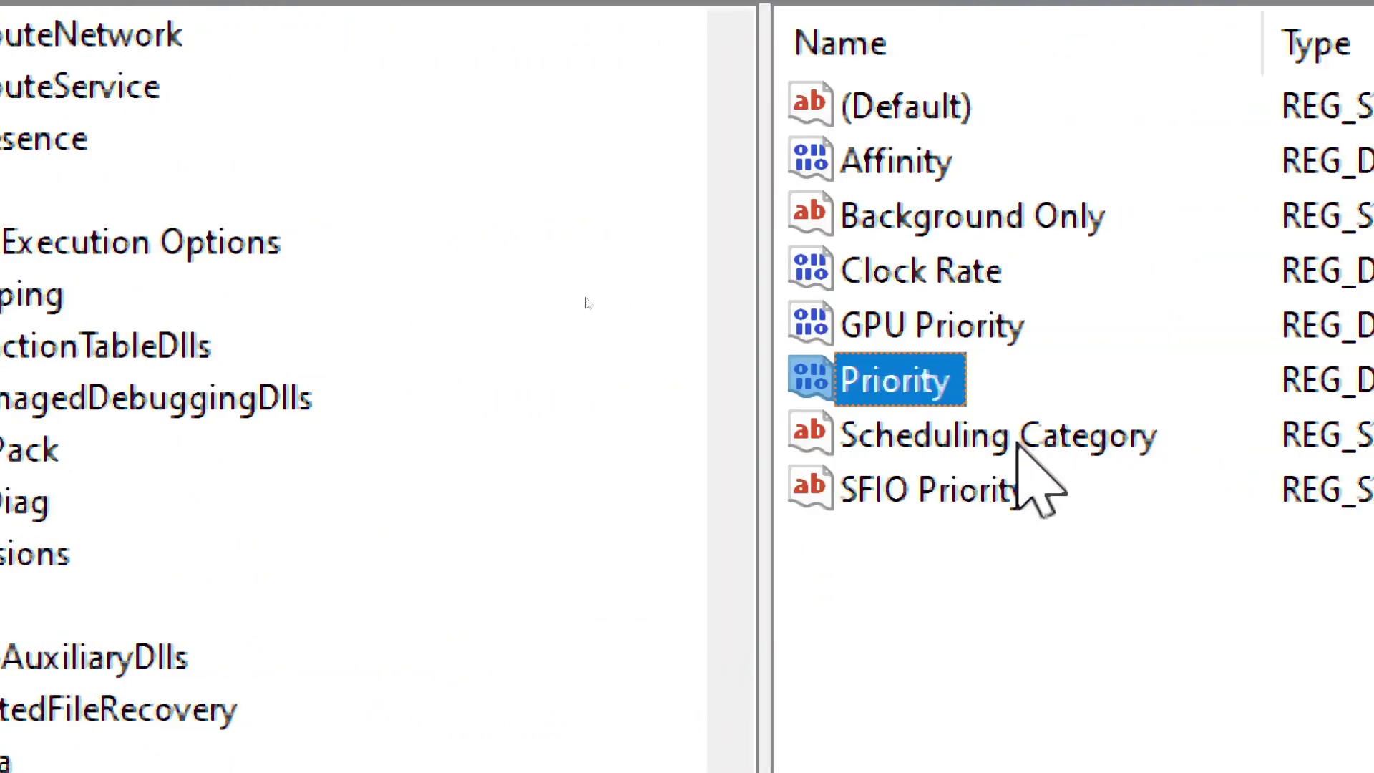
pyautogui.doubleClick(1017, 442)
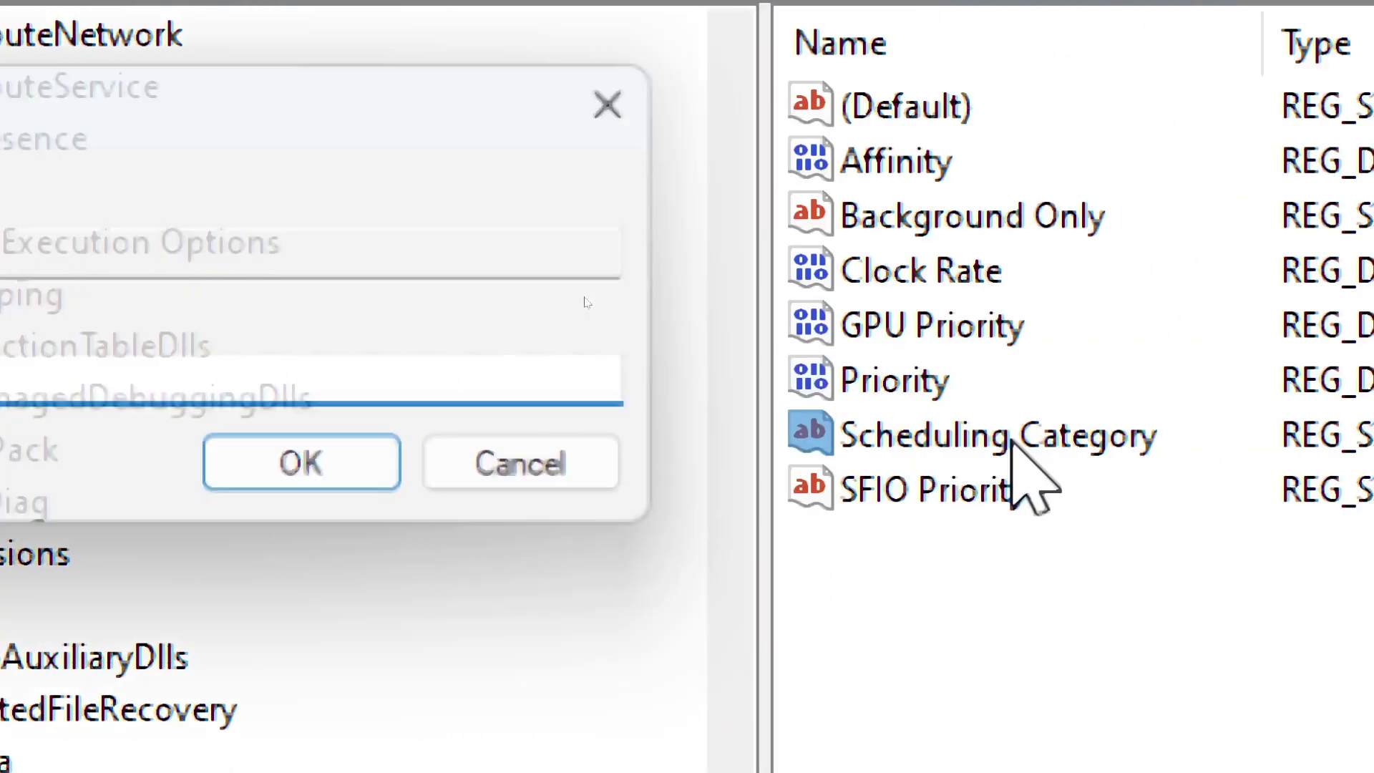
pyautogui.write('h')
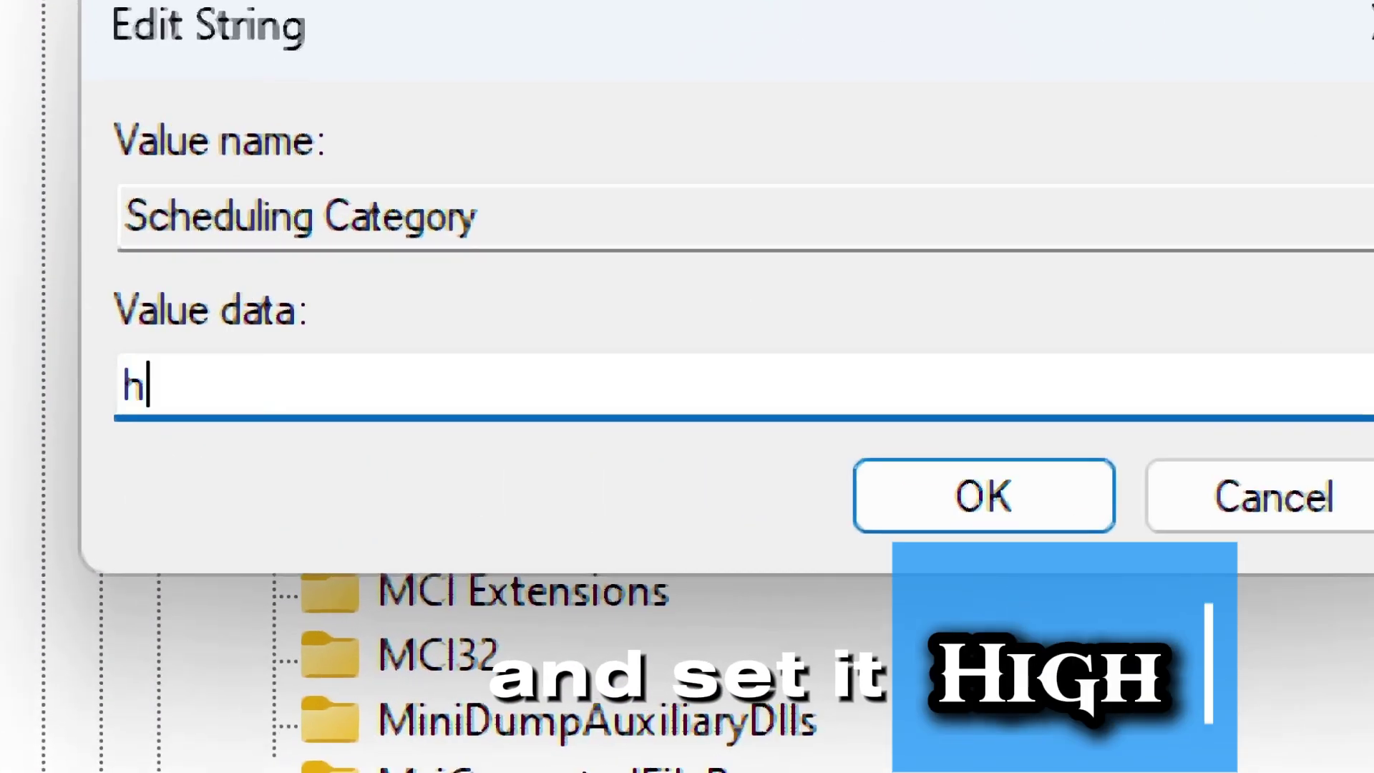
pyautogui.write('igh')
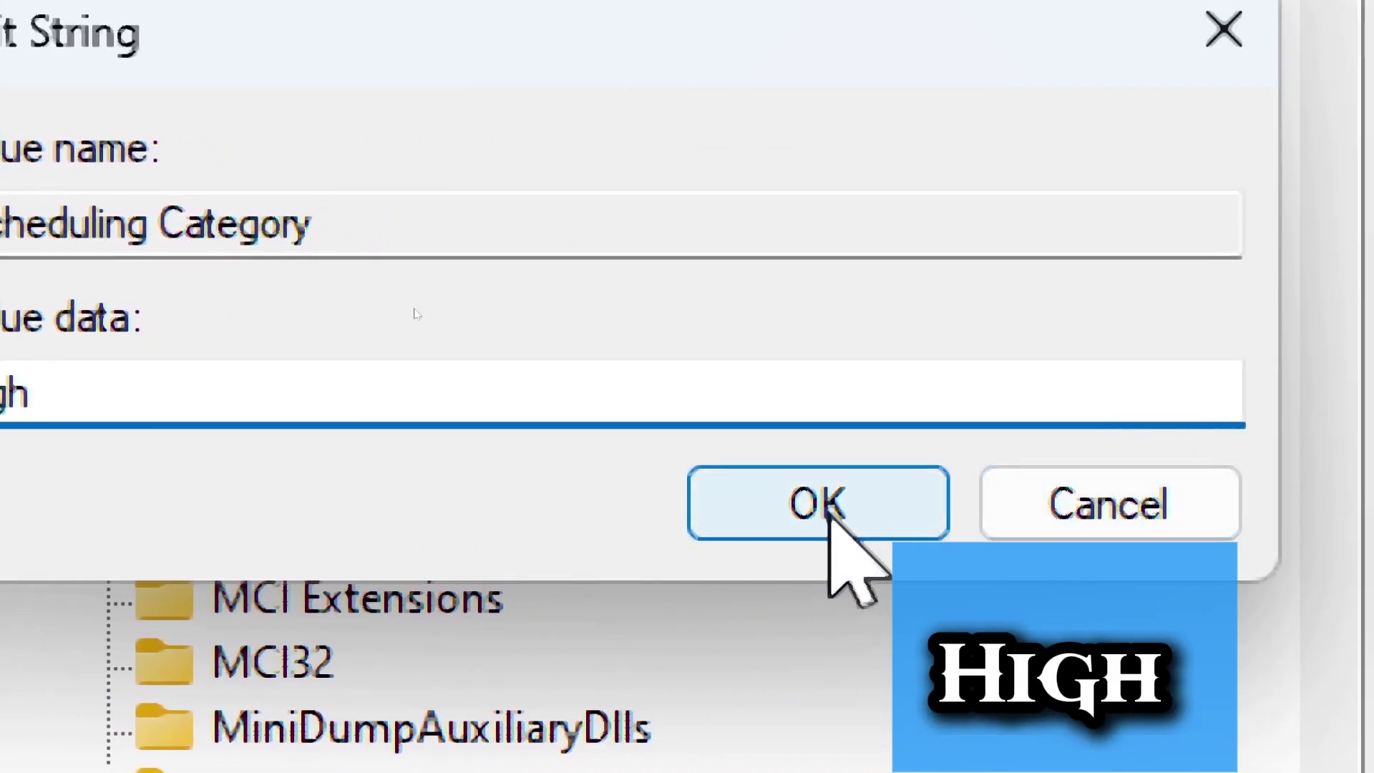
pyautogui.click(830, 513)
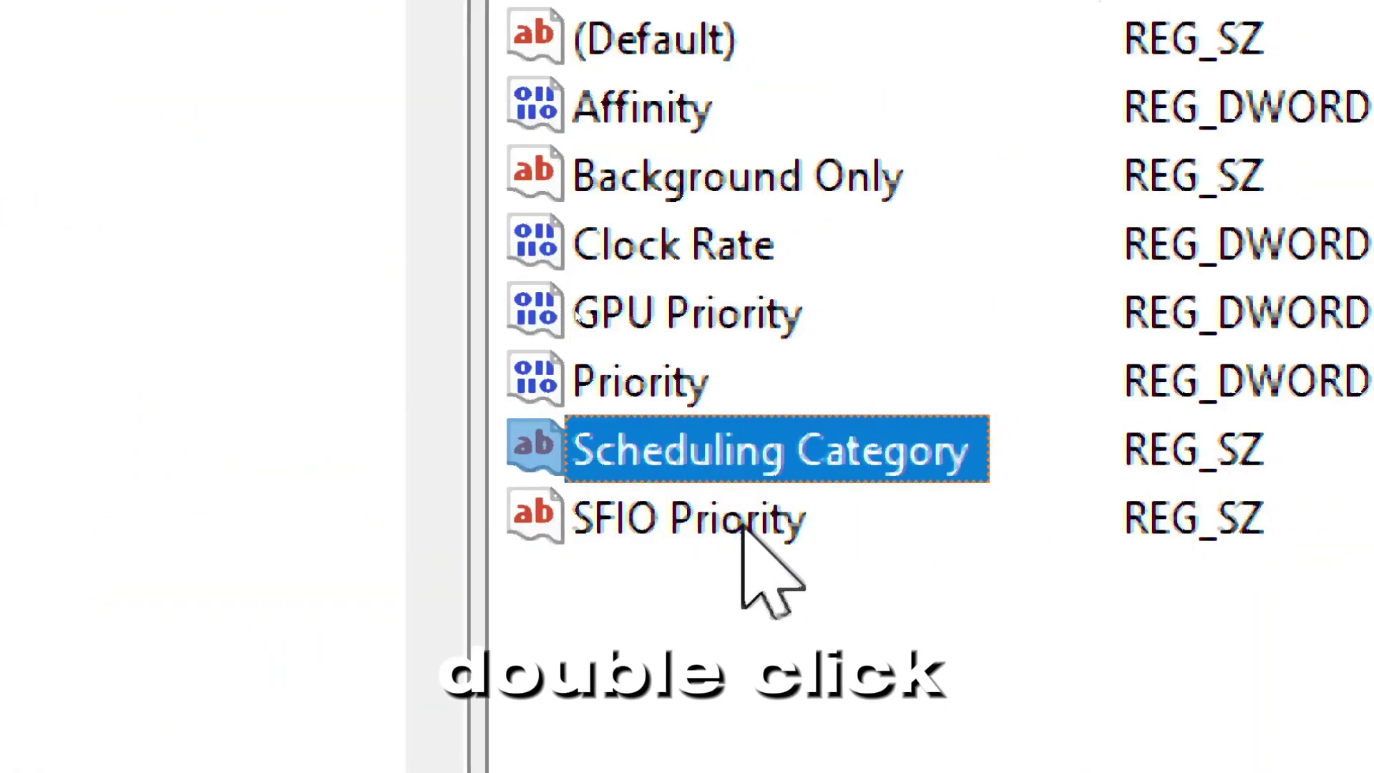
# Change SFIO Priority's value data to high
pyautogui.doubleClick(742, 529)
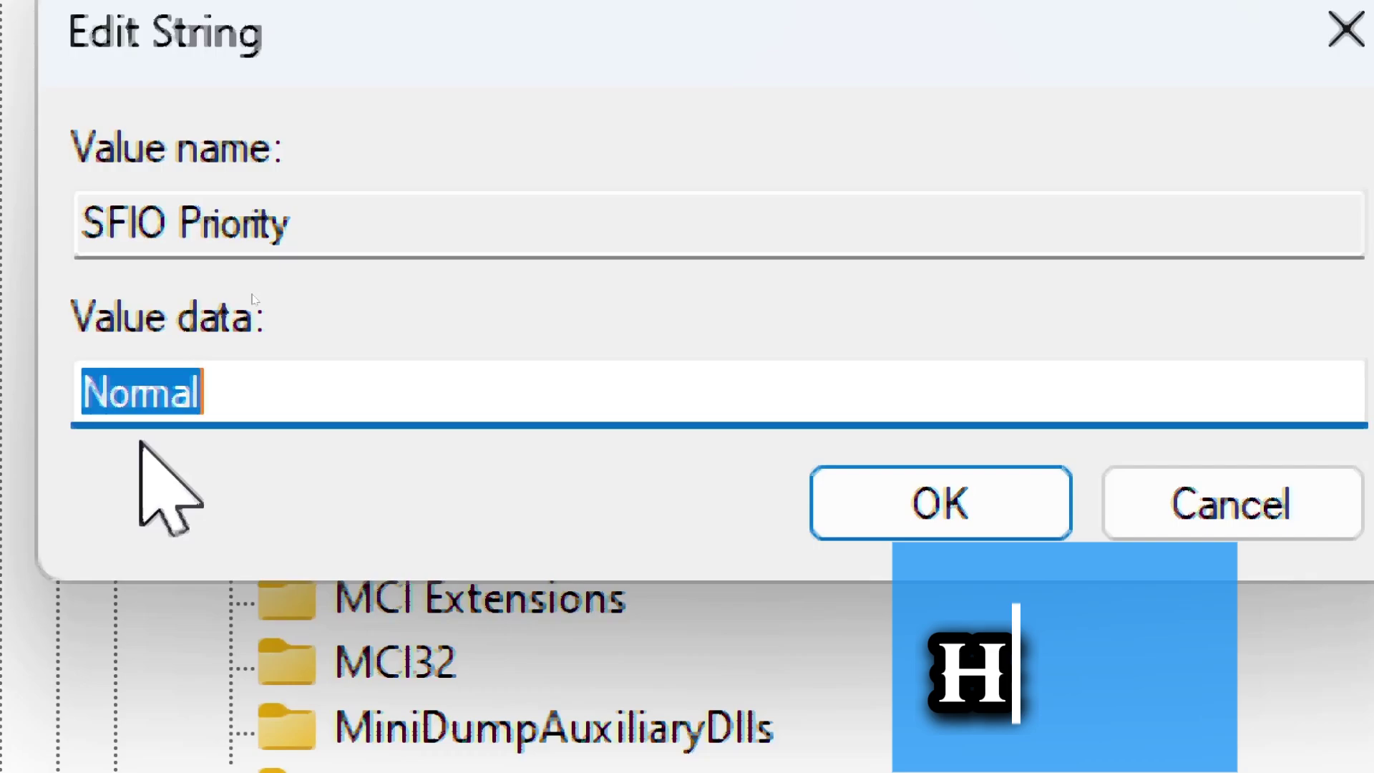
pyautogui.write('h')
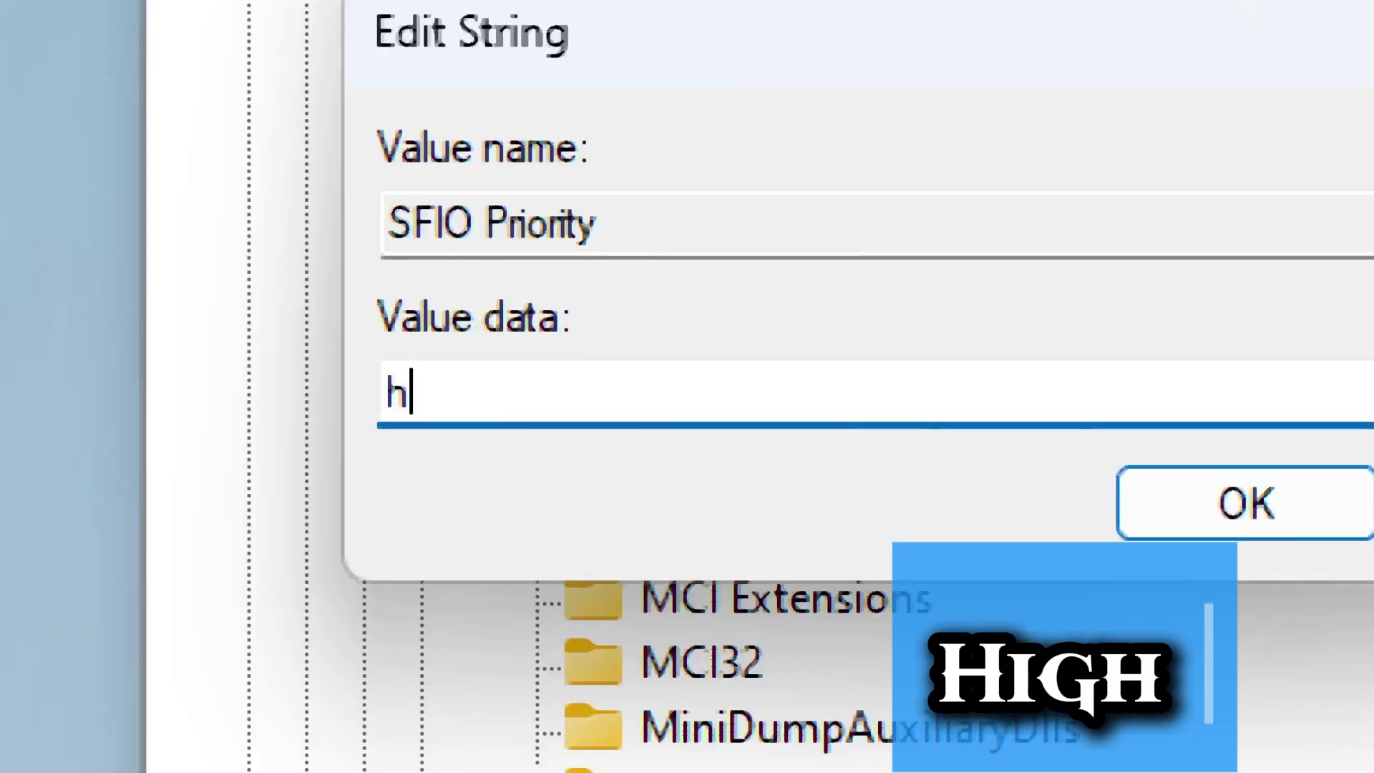
pyautogui.write('ig')
pyautogui.write('h')
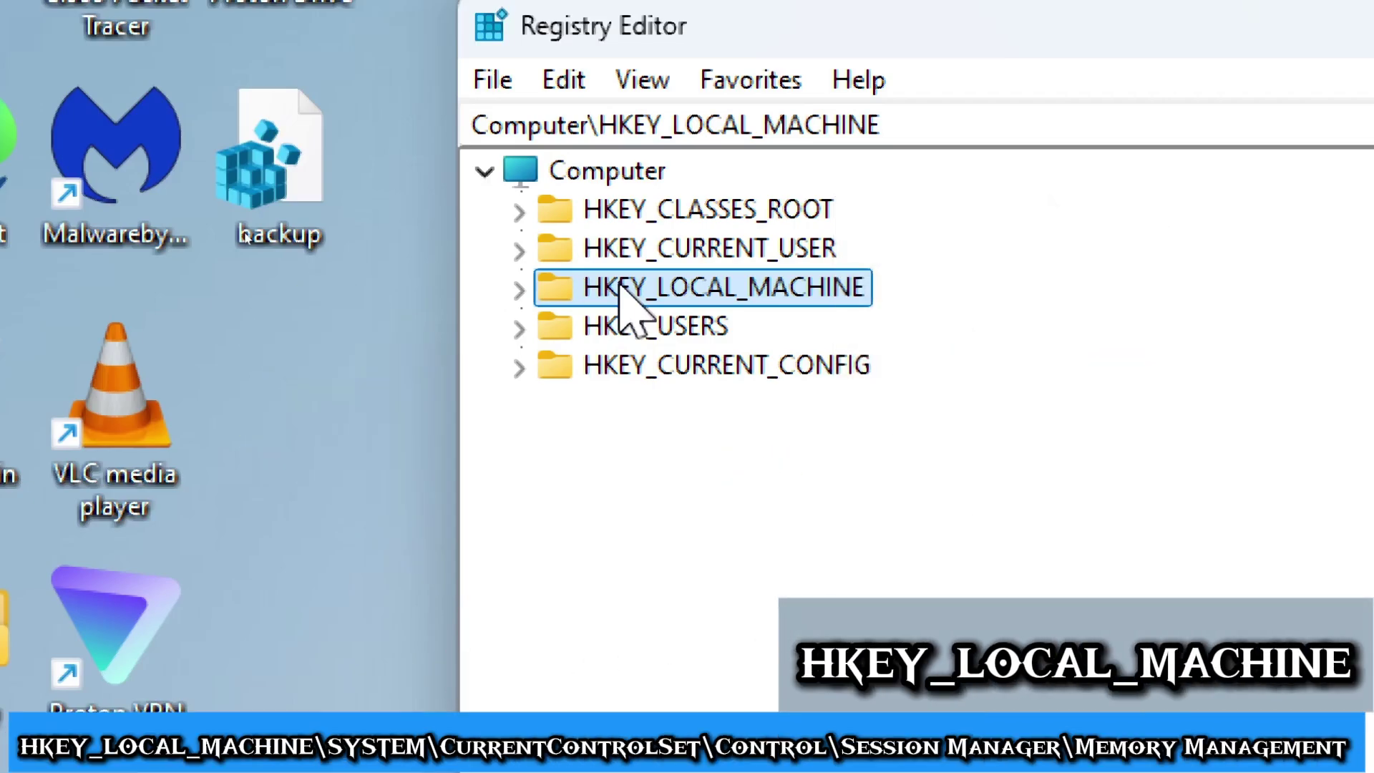
# Expand HKEY_LOCAL_MACHINE > SYSTEM > CurrentControlSet > Control
pyautogui.click(521, 290)
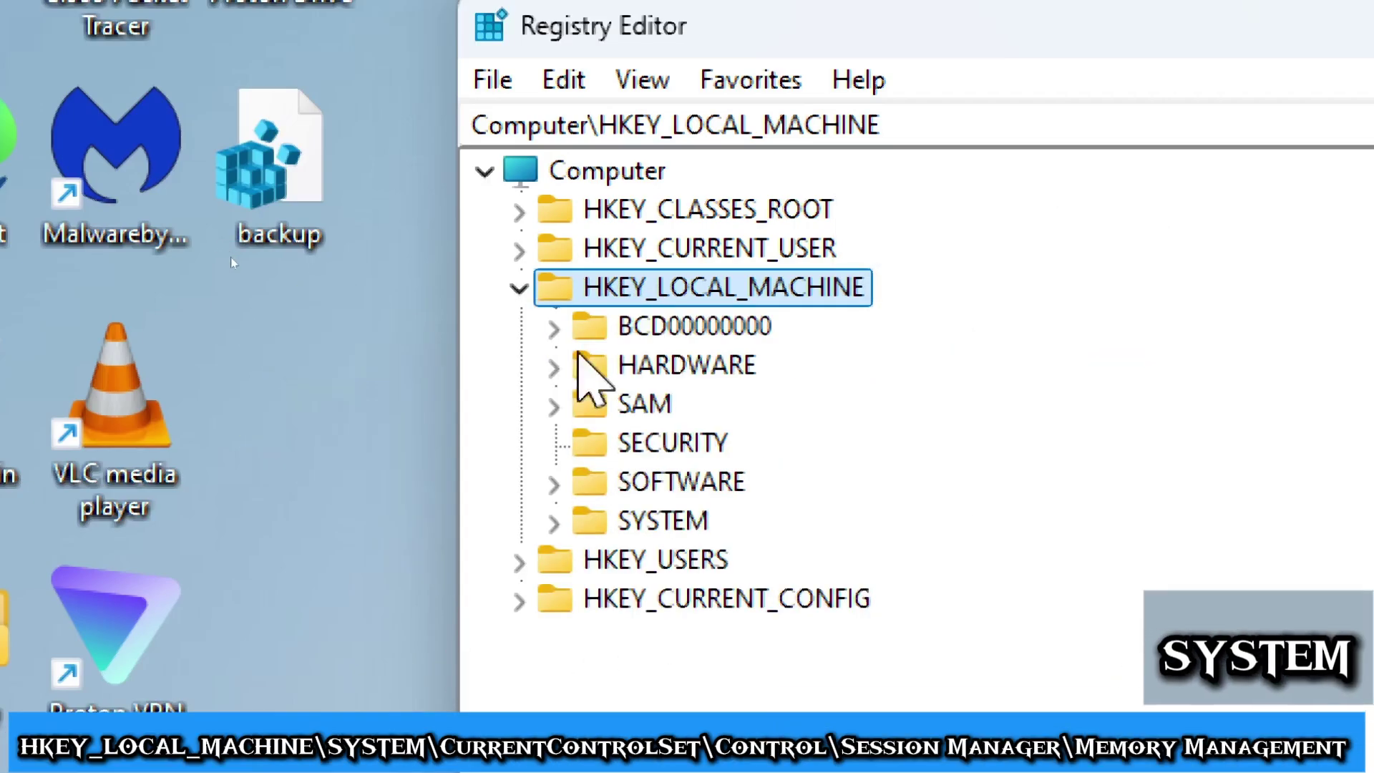
pyautogui.click(634, 537)
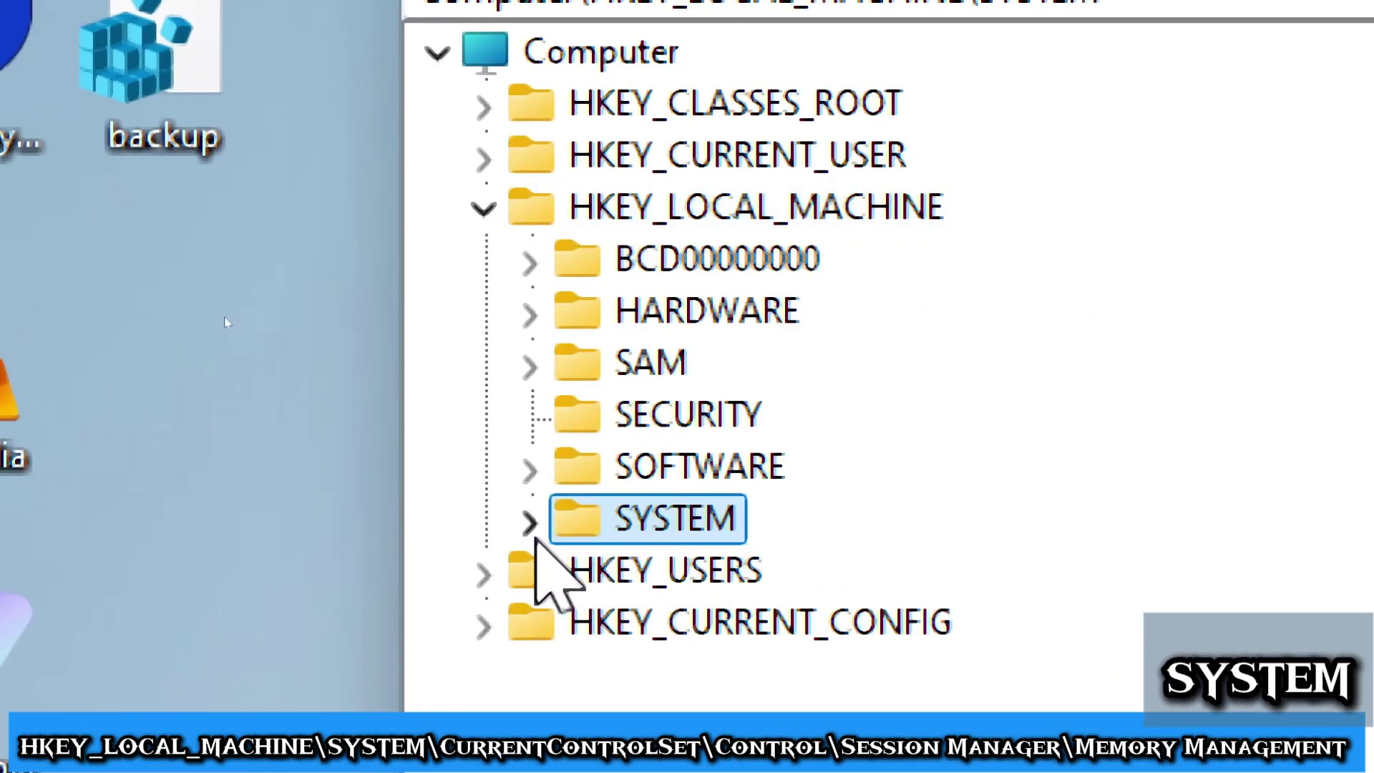
pyautogui.click(529, 523)
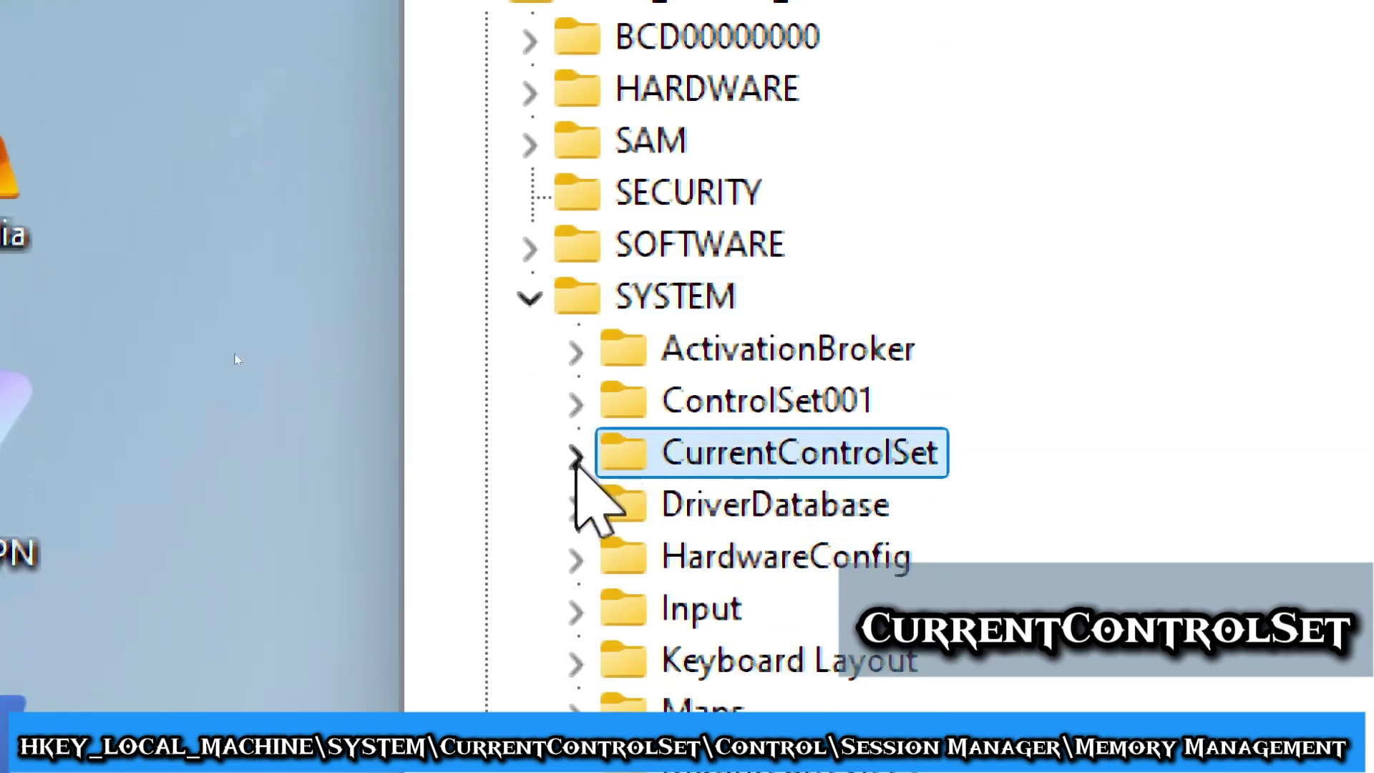
pyautogui.click(576, 458)
pyautogui.click(764, 504)
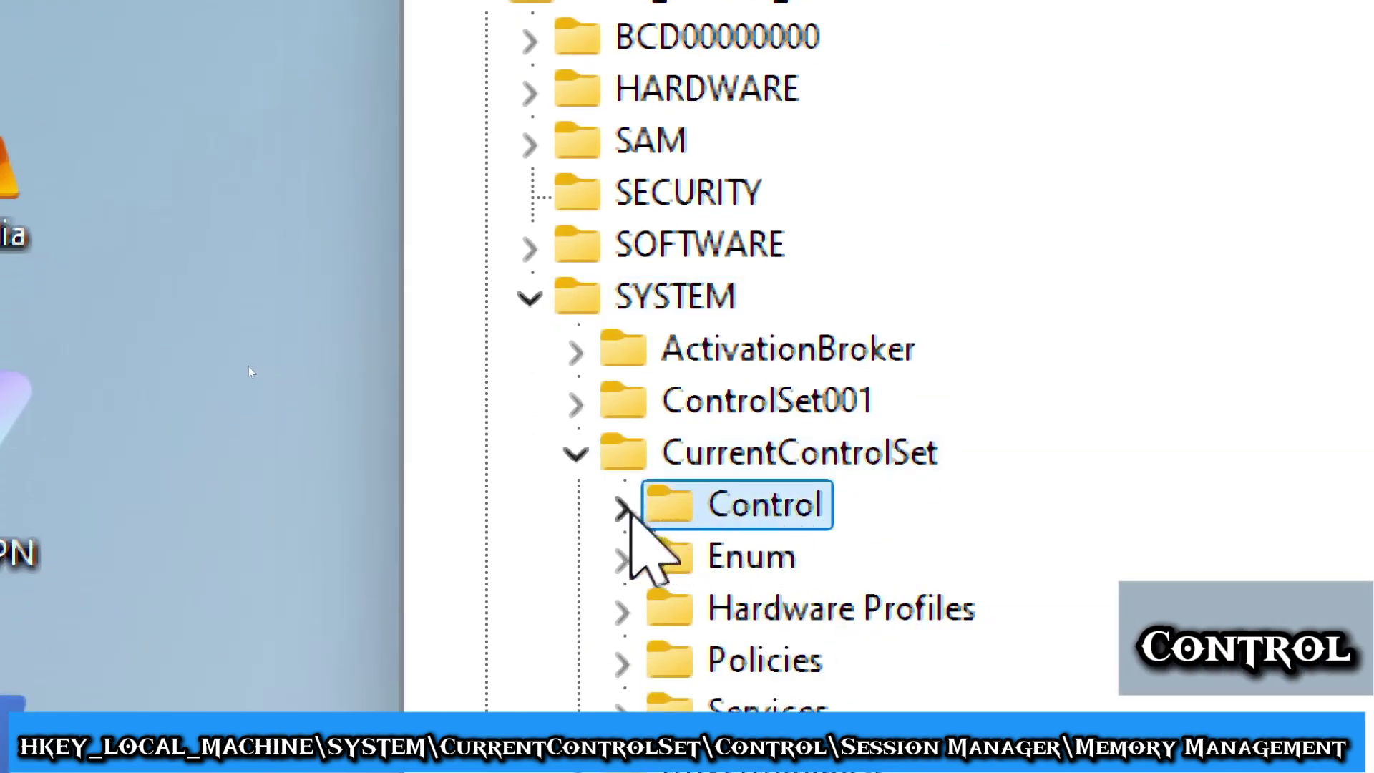
pyautogui.click(622, 508)
# Expand Session Manager and open its Memory Management key
pyautogui.scroll(-1, 836, 420)
pyautogui.scroll(-6, 844, 491)
pyautogui.scroll(-5, 844, 491)
pyautogui.scroll(-10, 843, 491)
pyautogui.scroll(-5, 845, 492)
pyautogui.scroll(-3, 840, 458)
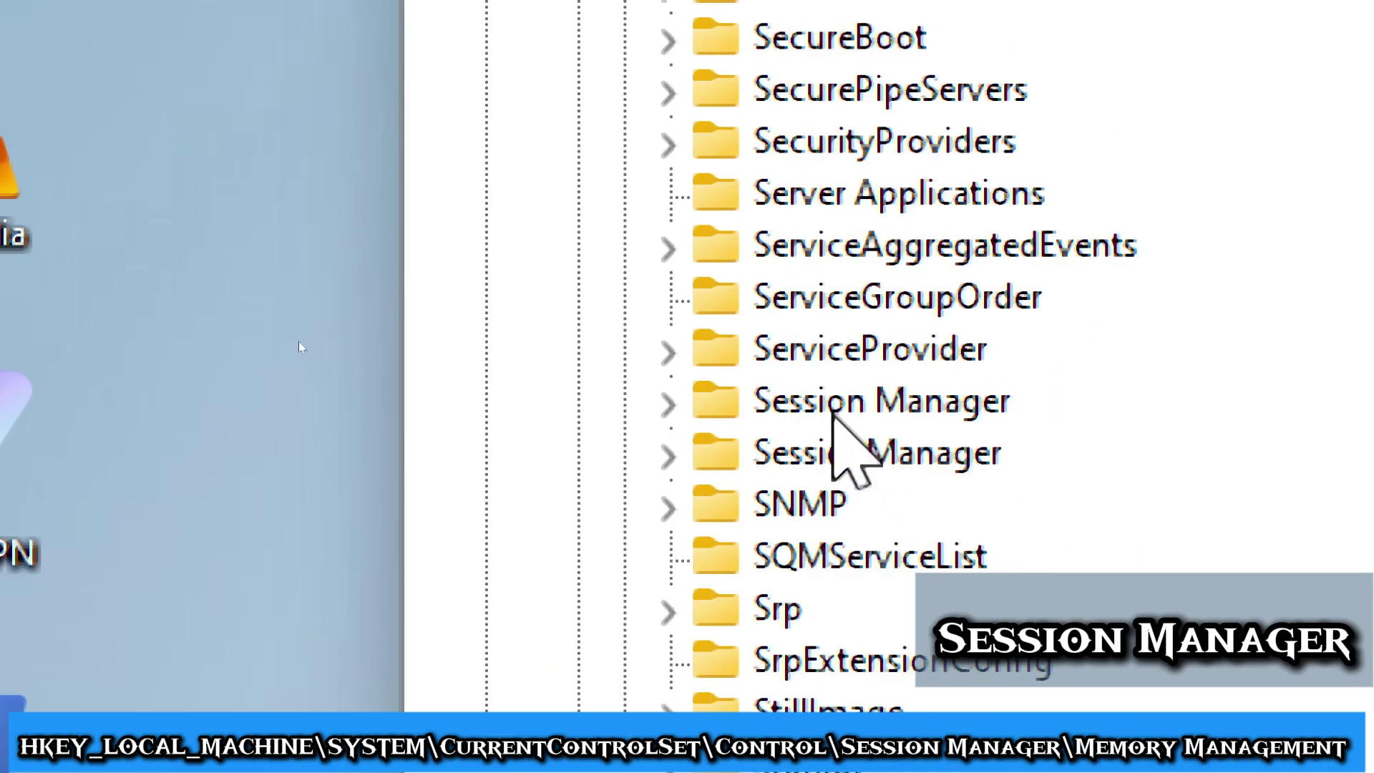
pyautogui.click(669, 405)
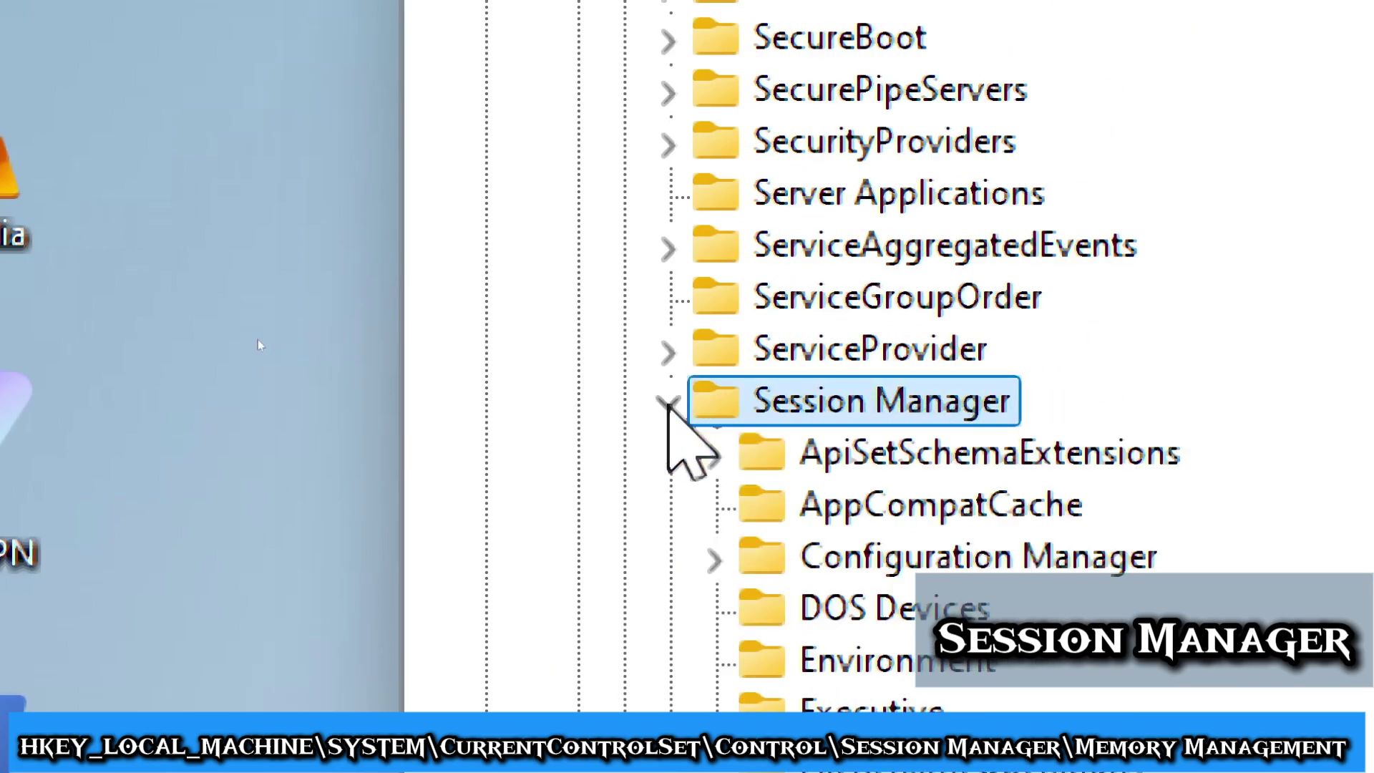
pyautogui.scroll(-3, 862, 504)
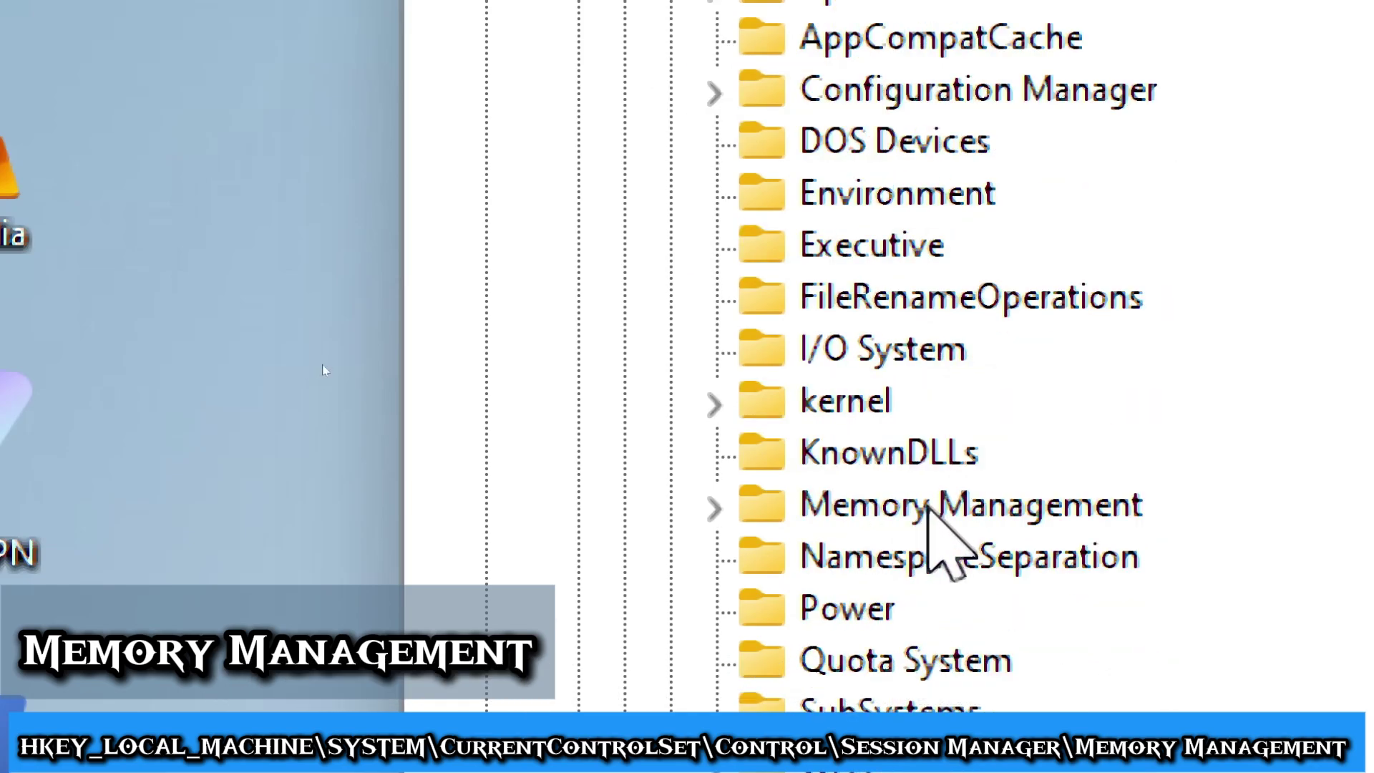
pyautogui.click(925, 505)
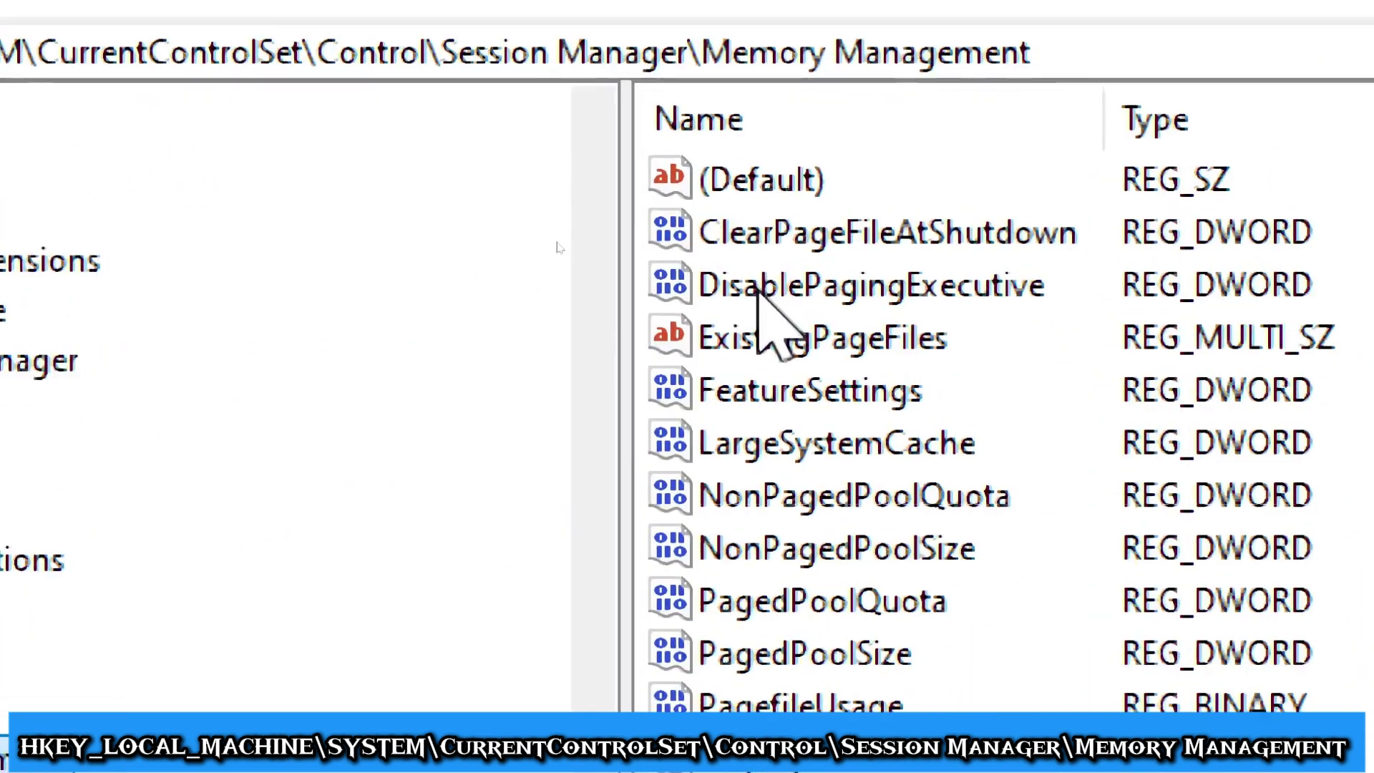
# Set DisablePagingExecutive under Memory Management to 1
pyautogui.click(760, 288)
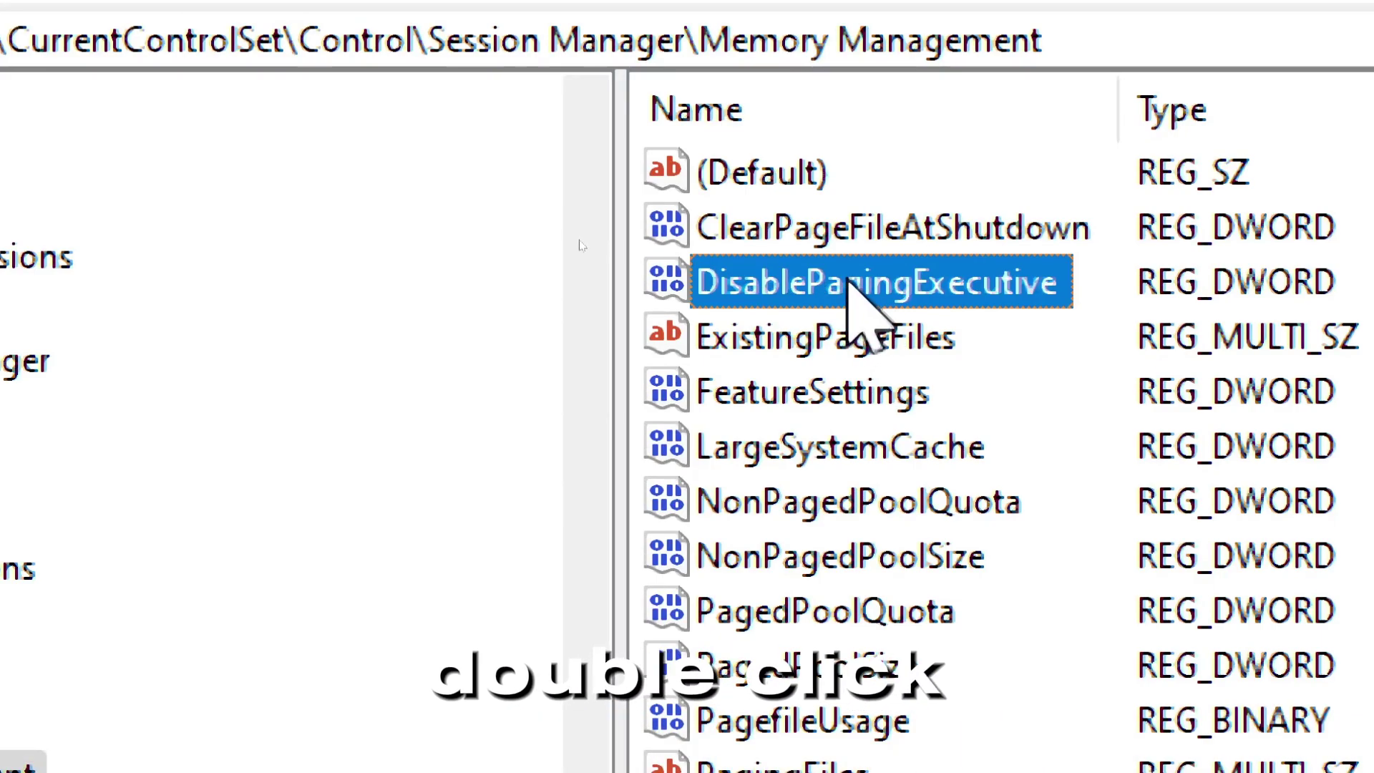
pyautogui.doubleClick(846, 280)
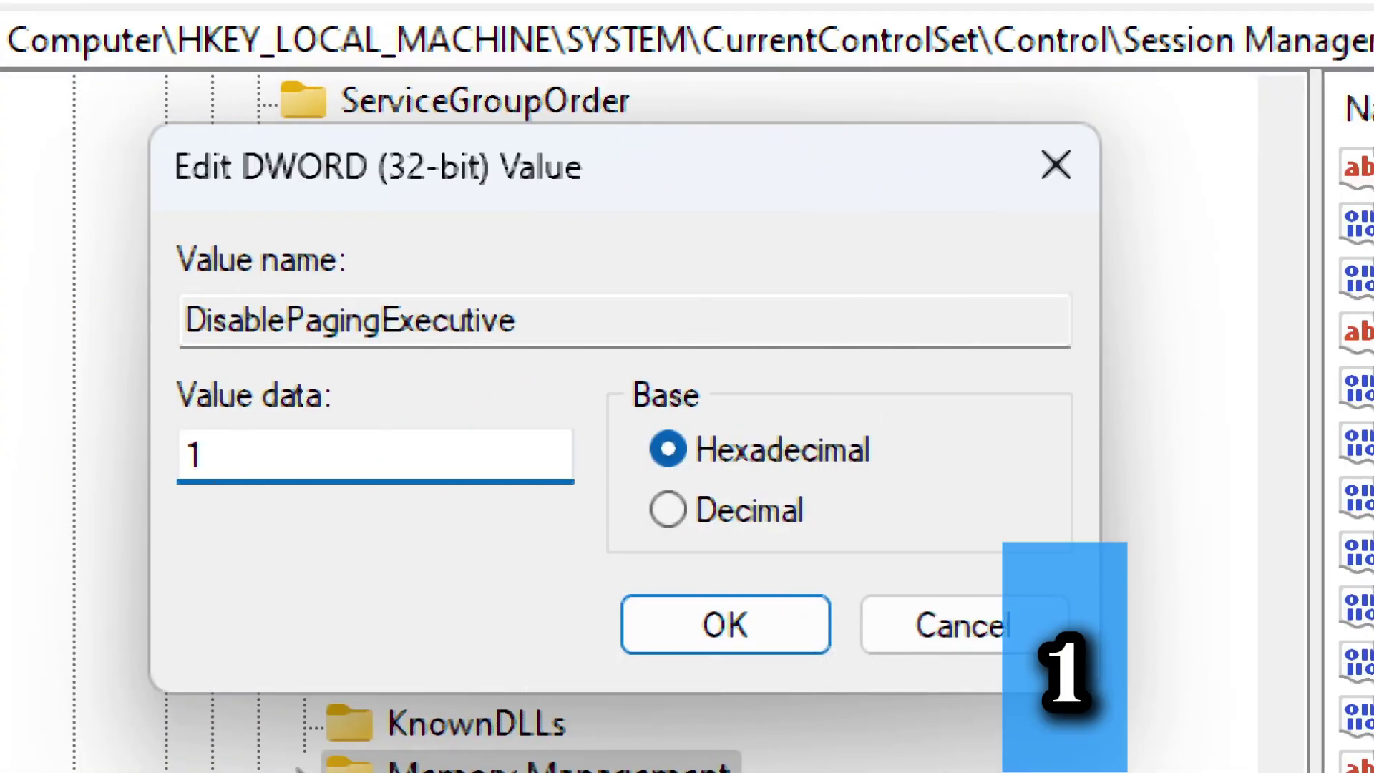
pyautogui.click(751, 630)
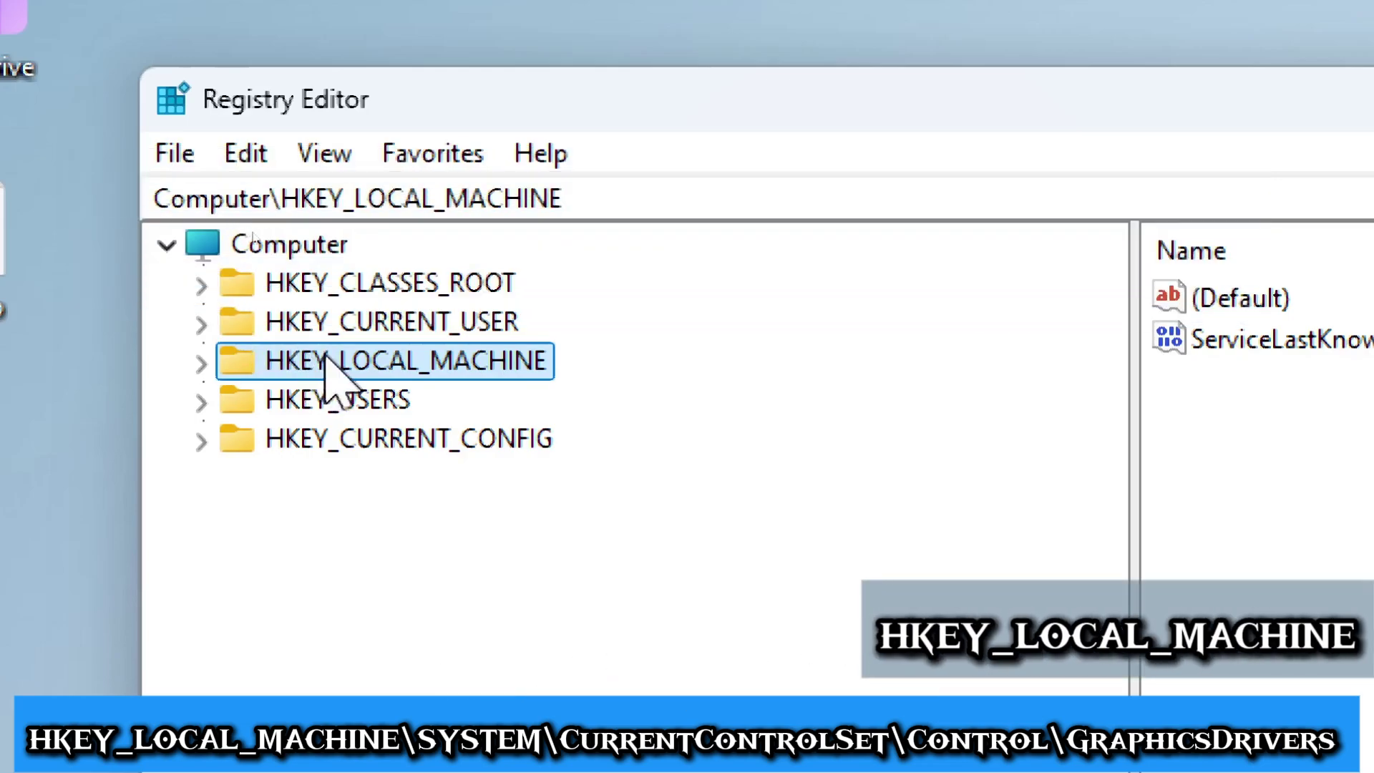
# Navigate to HKEY_LOCAL_MACHINE\SYSTEM\CurrentControlSet\Control\GraphicsDrivers
pyautogui.click(199, 365)
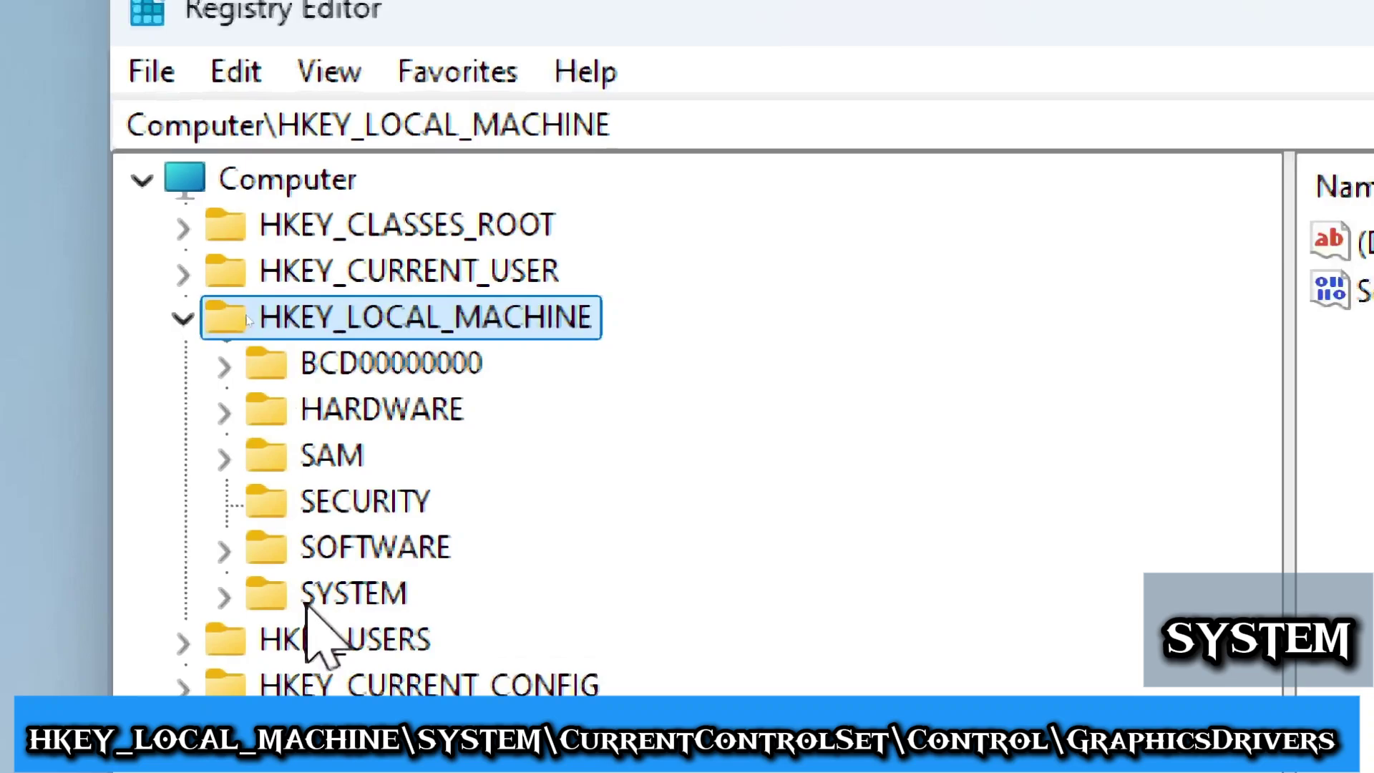
pyautogui.click(309, 596)
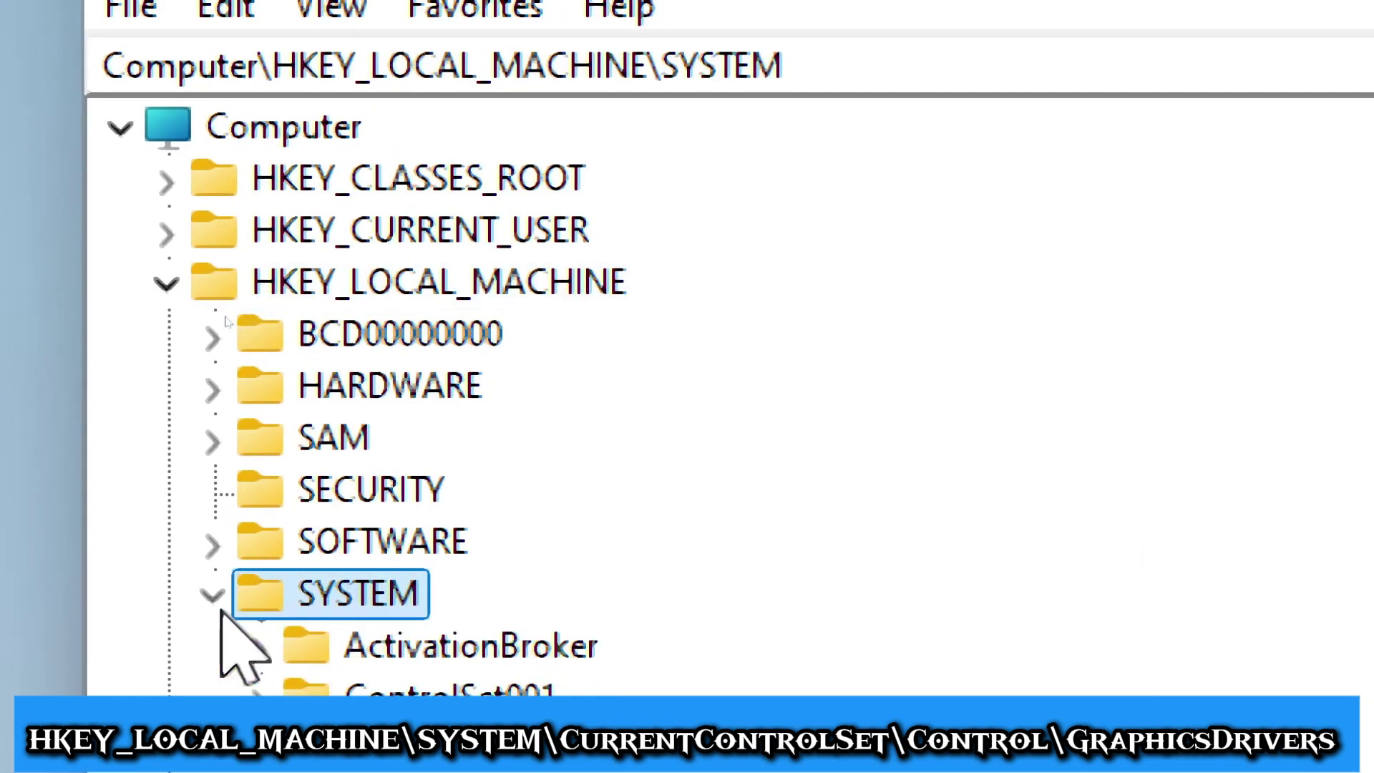
pyautogui.click(396, 565)
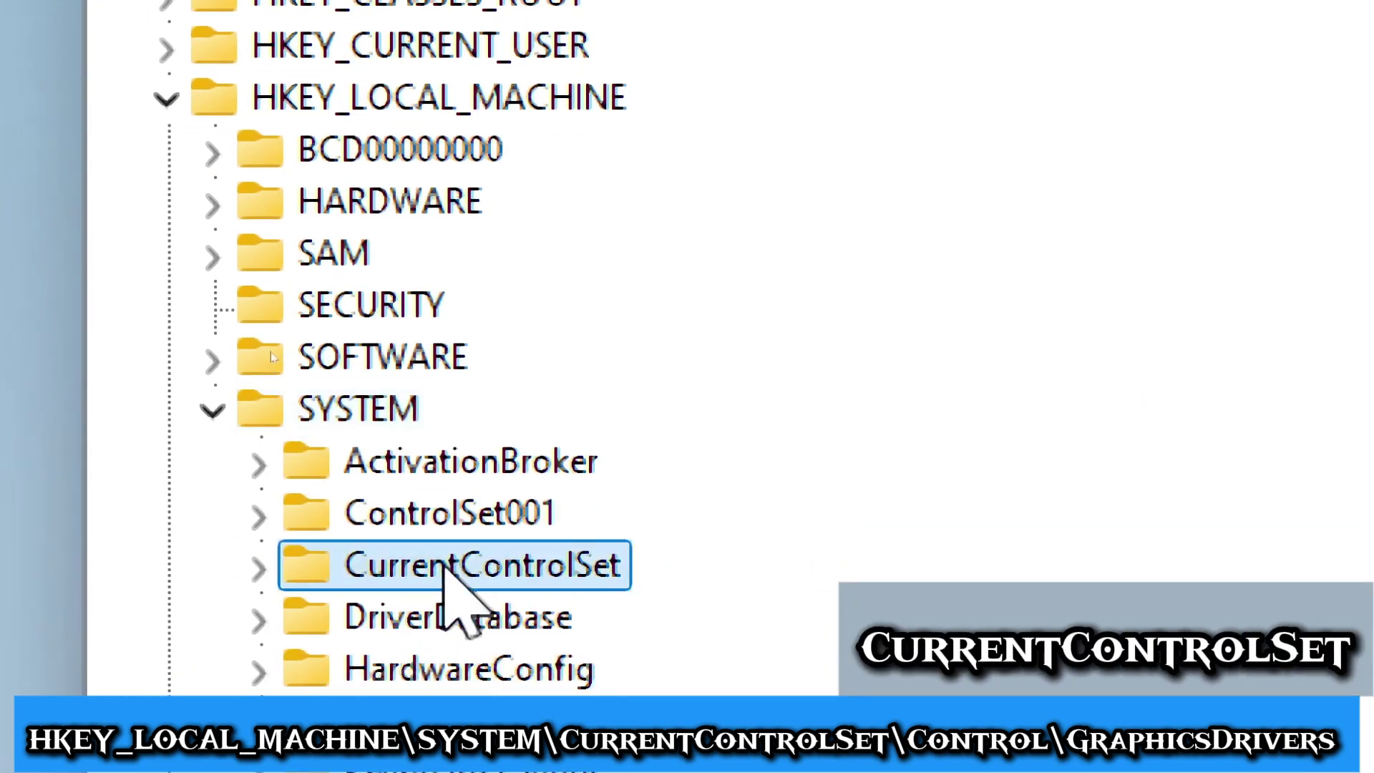
pyautogui.click(266, 576)
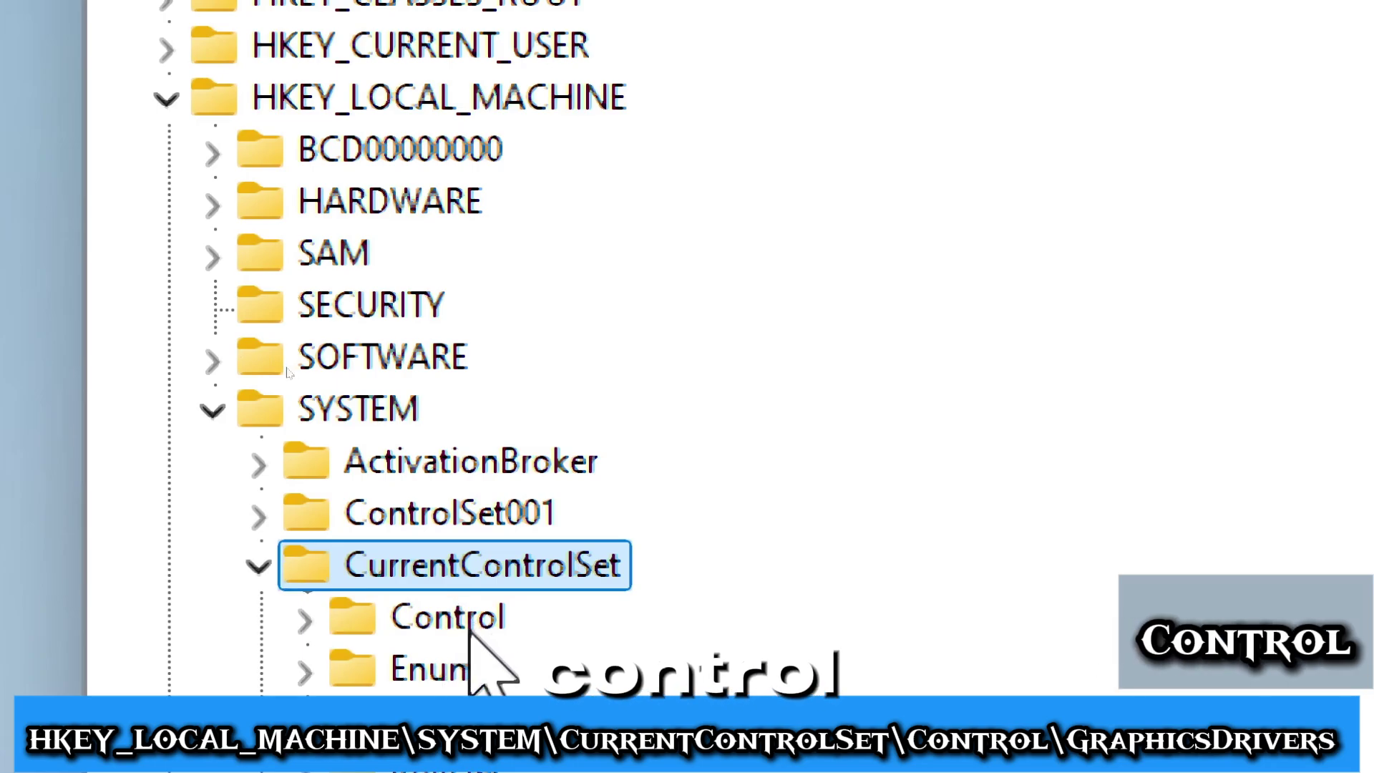
pyautogui.click(304, 620)
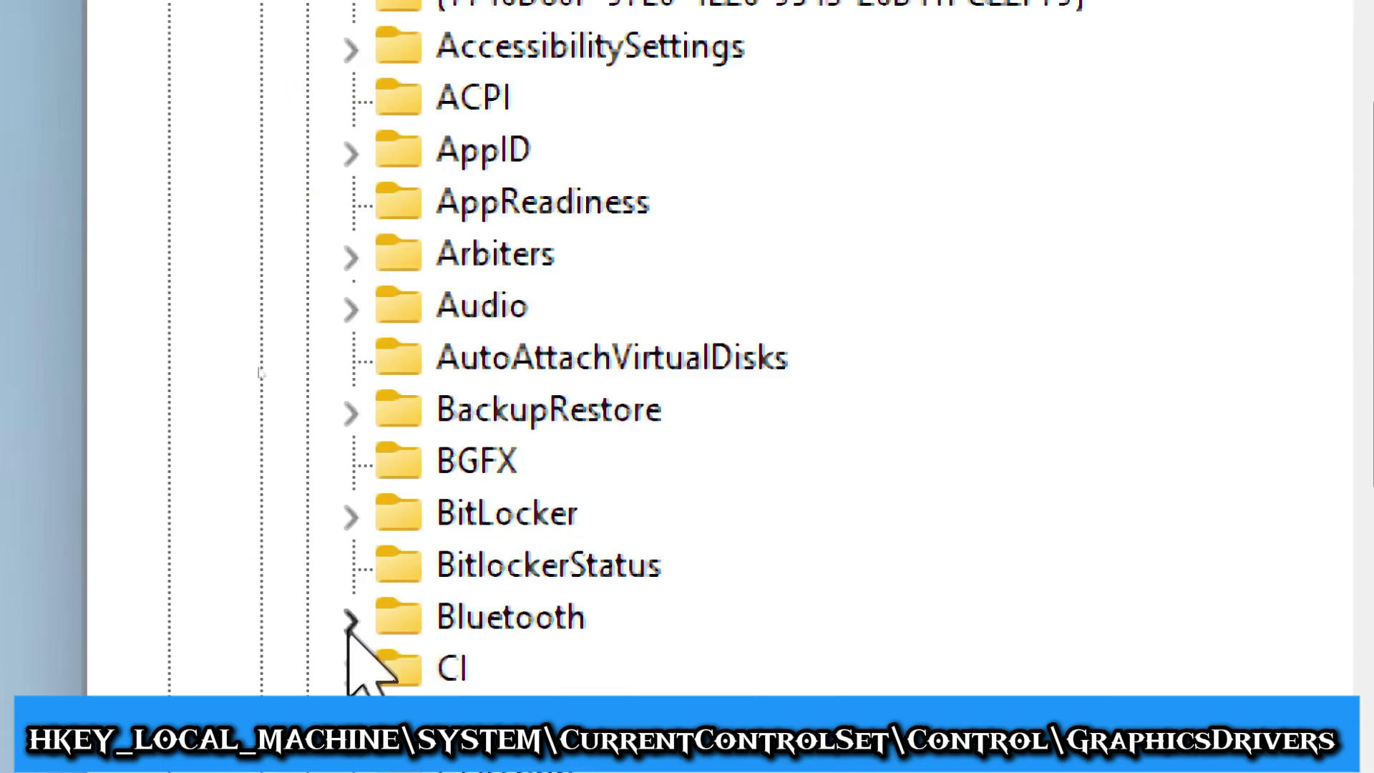
pyautogui.scroll(-3, 521, 398)
pyautogui.scroll(-5, 514, 644)
pyautogui.scroll(-4, 519, 690)
pyautogui.click(533, 497)
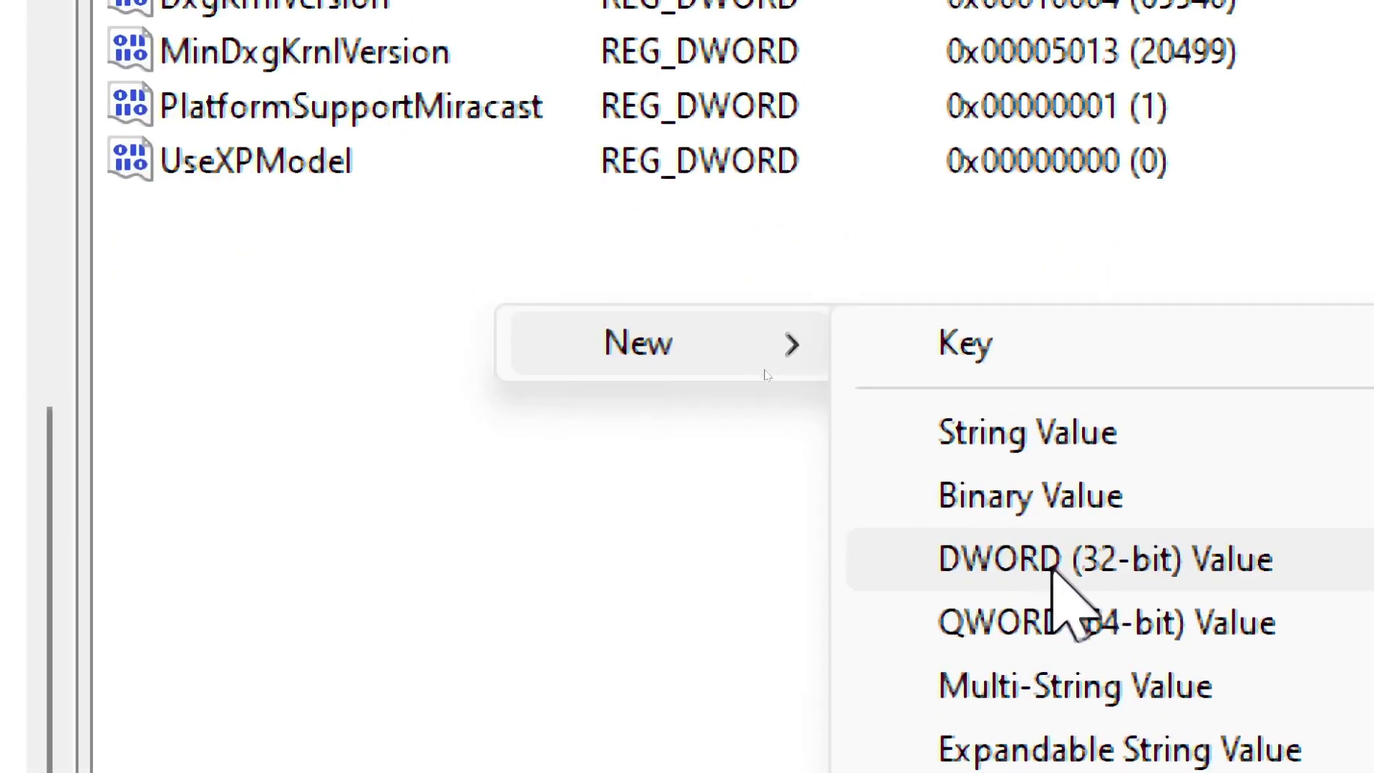
# Create a DWORD (32-bit) value named HwSchMode and set it to 2
pyautogui.click(1053, 562)
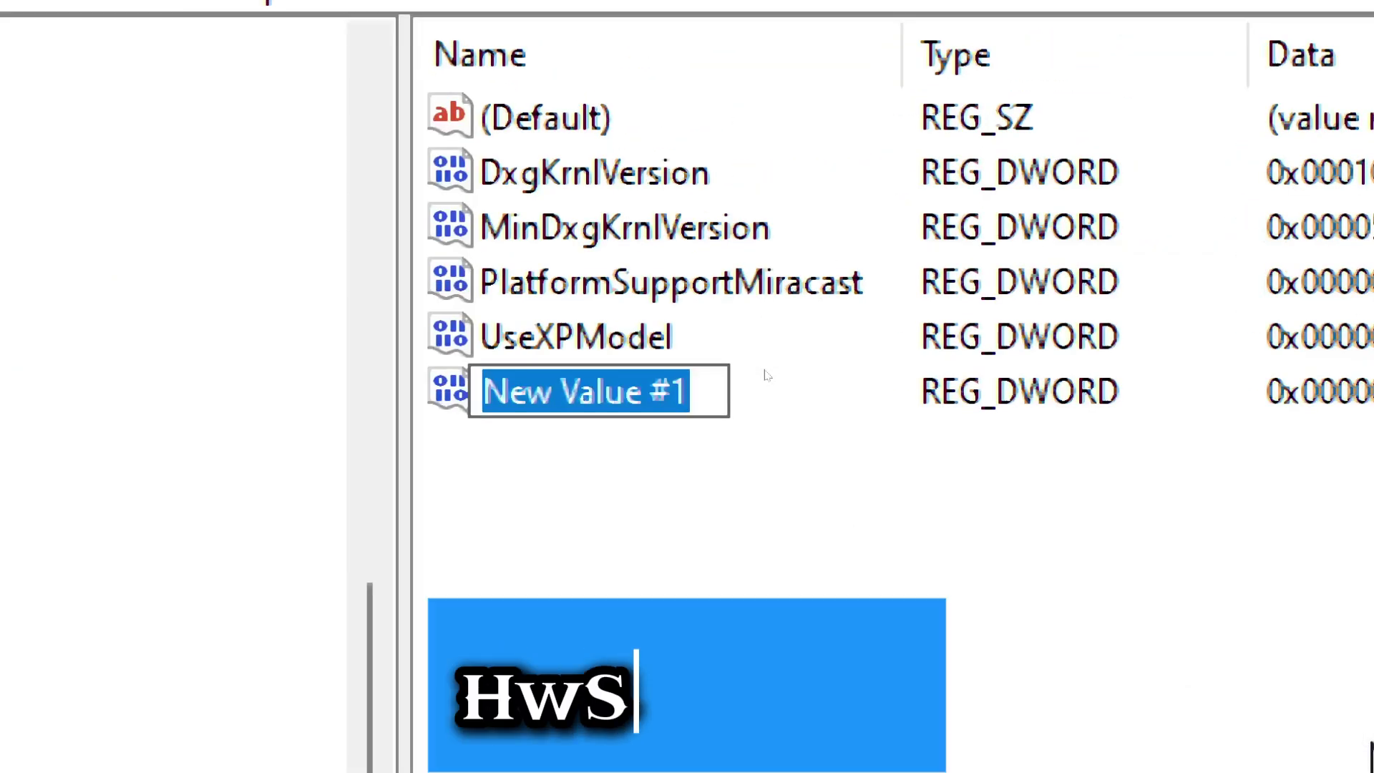
pyautogui.write('H')
pyautogui.write('wS')
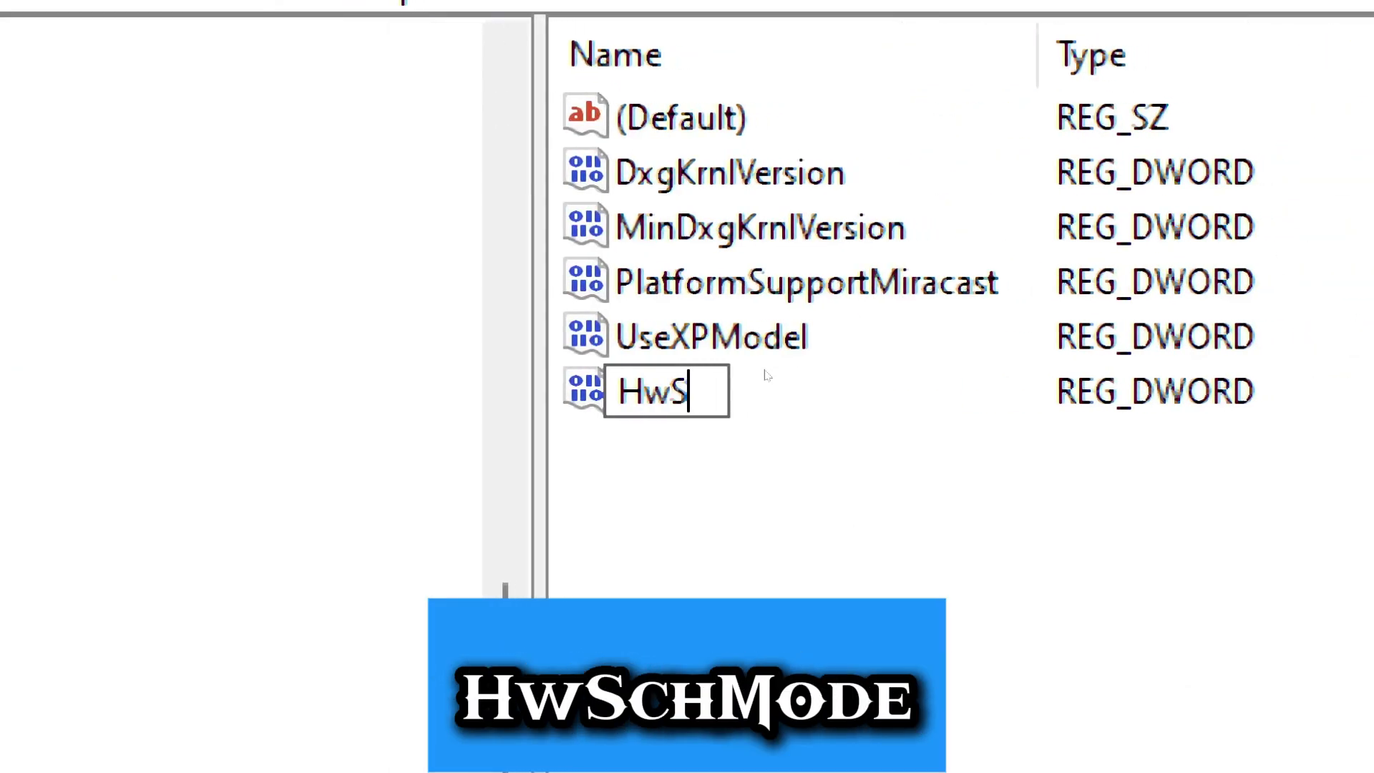
pyautogui.write('chMod')
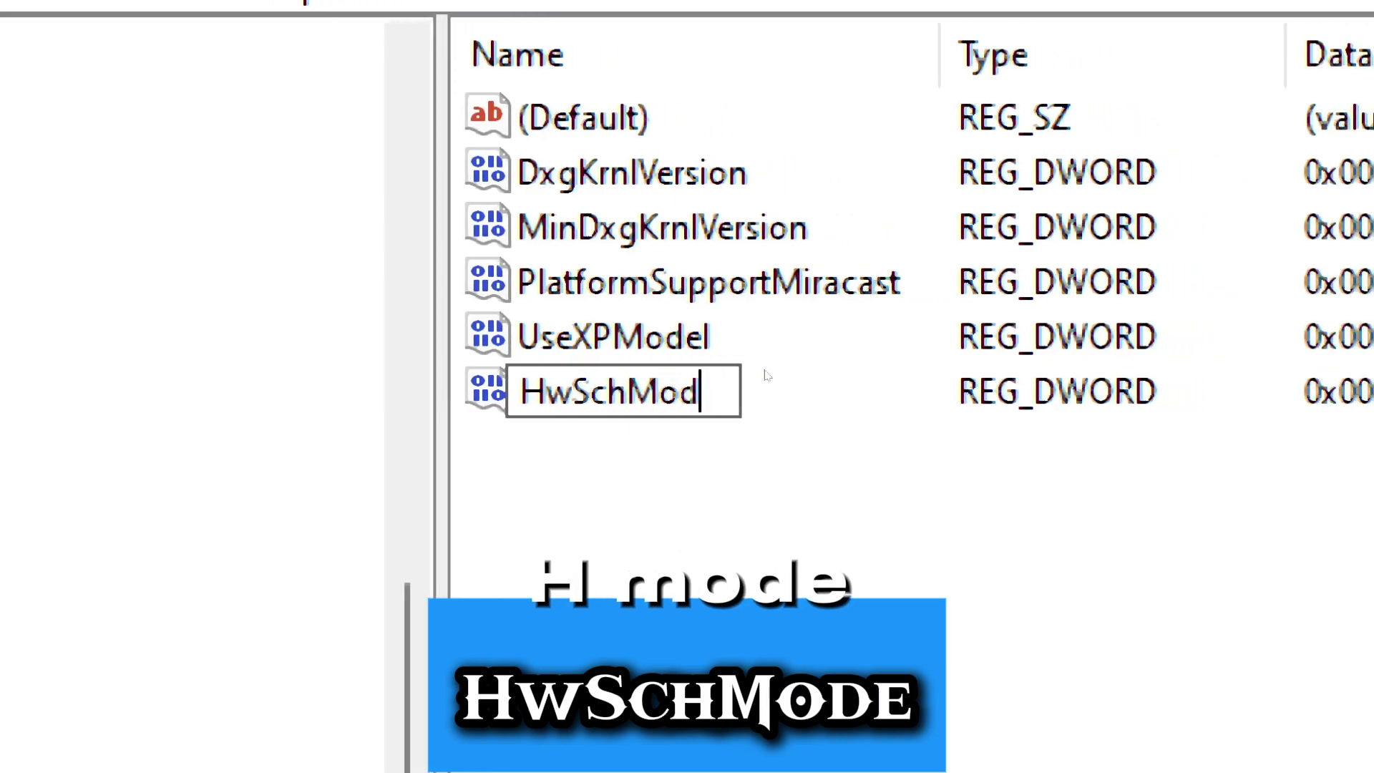
pyautogui.write('e')
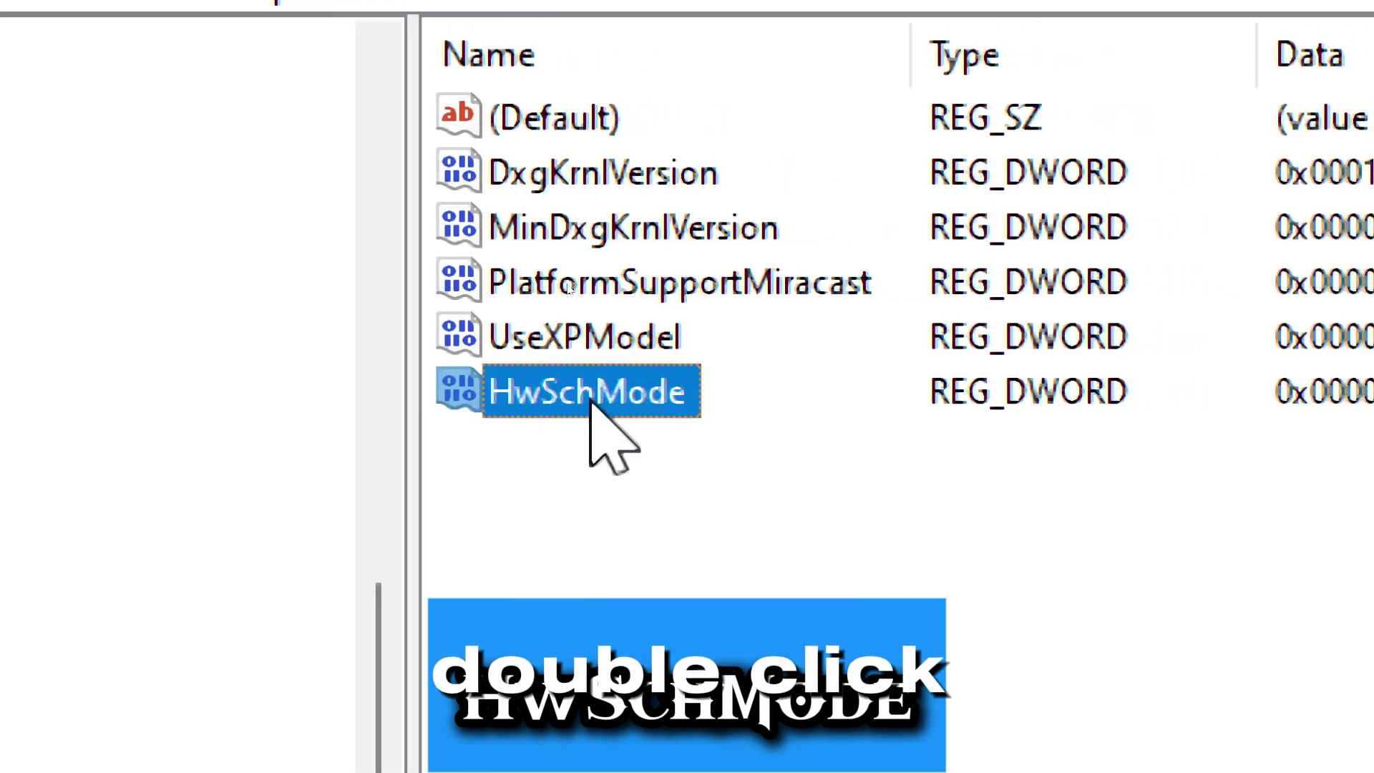
pyautogui.doubleClick(591, 400)
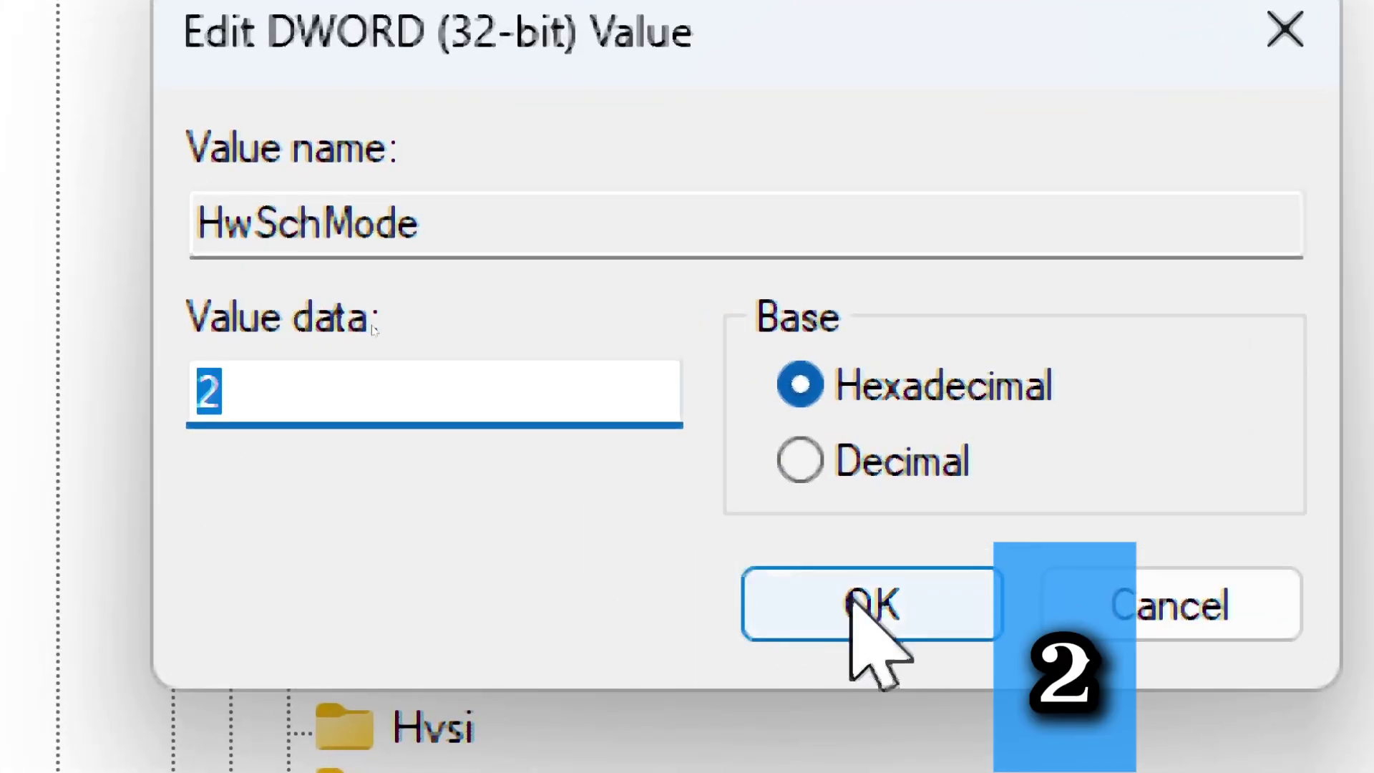
pyautogui.click(896, 617)
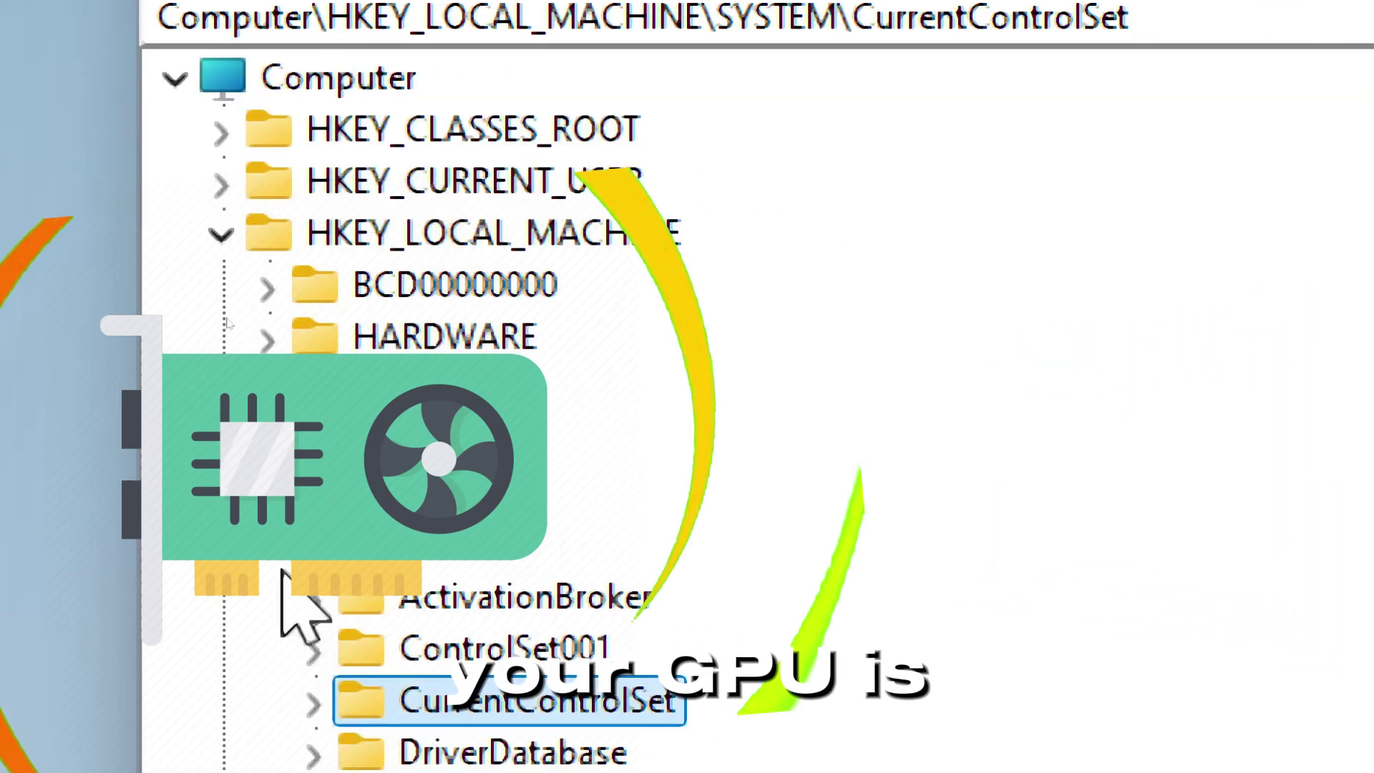
# Collapse the tree and open HKEY_LOCAL_MACHINE\SYSTEM\CurrentControlSet\Control to list its values
pyautogui.click(265, 553)
pyautogui.click(220, 236)
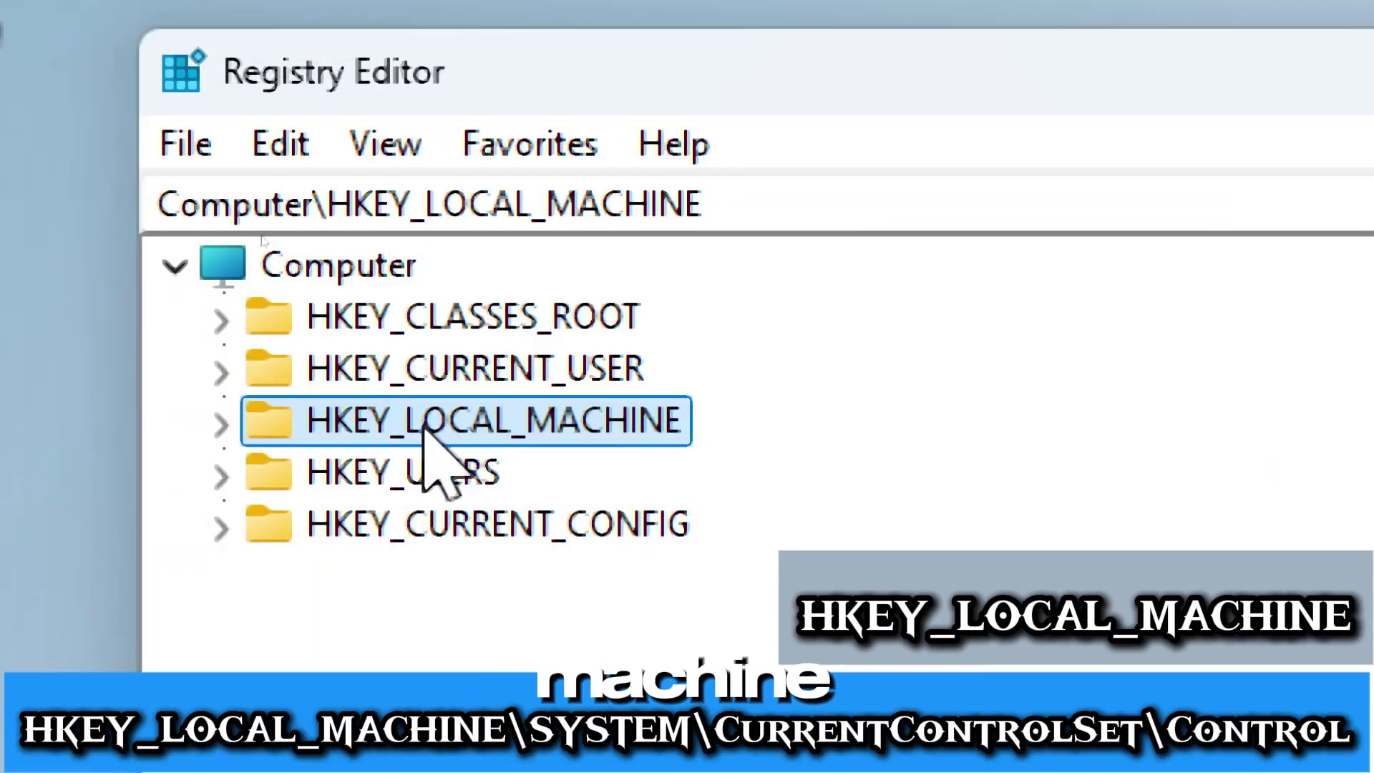
pyautogui.click(221, 425)
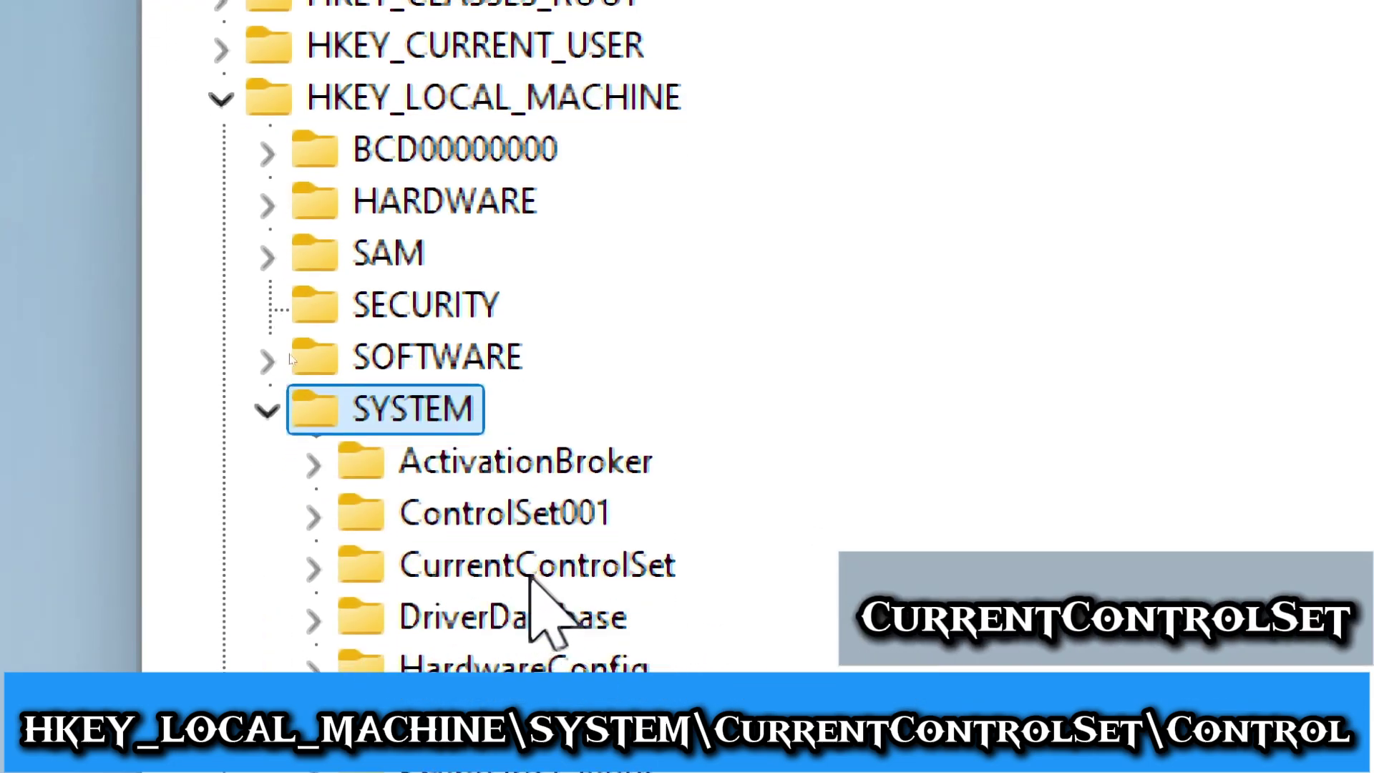
pyautogui.click(318, 569)
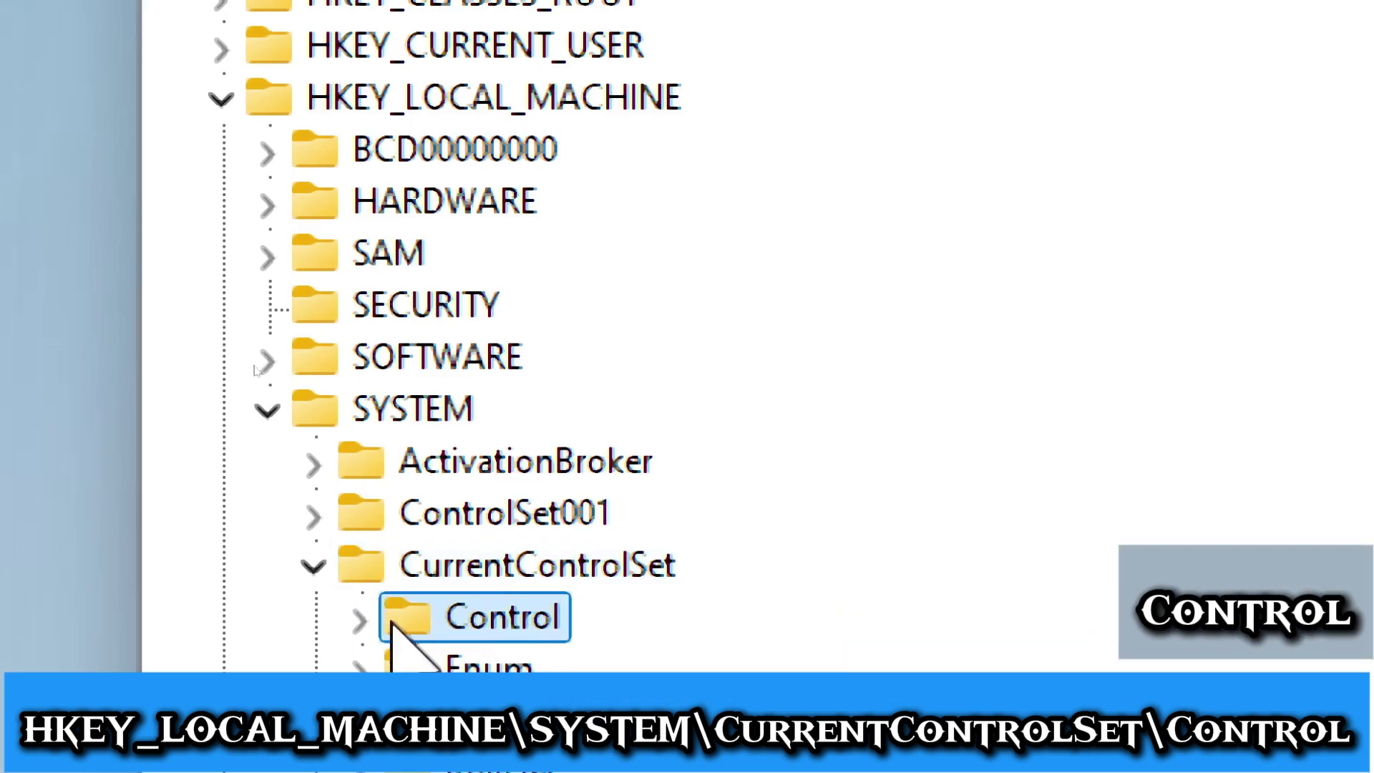
pyautogui.click(360, 619)
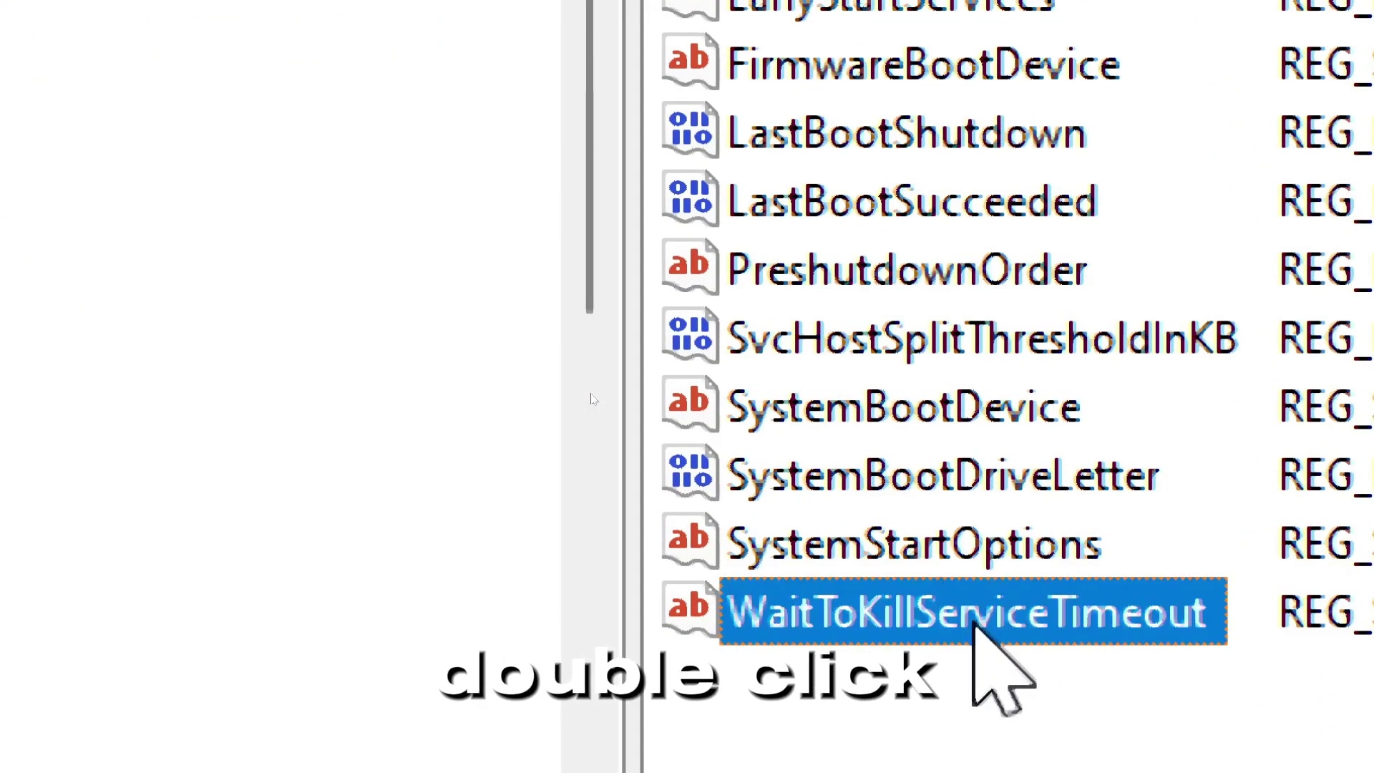
# Change WaitToKillServiceTimeout under the Control key to 2000
pyautogui.doubleClick(973, 614)
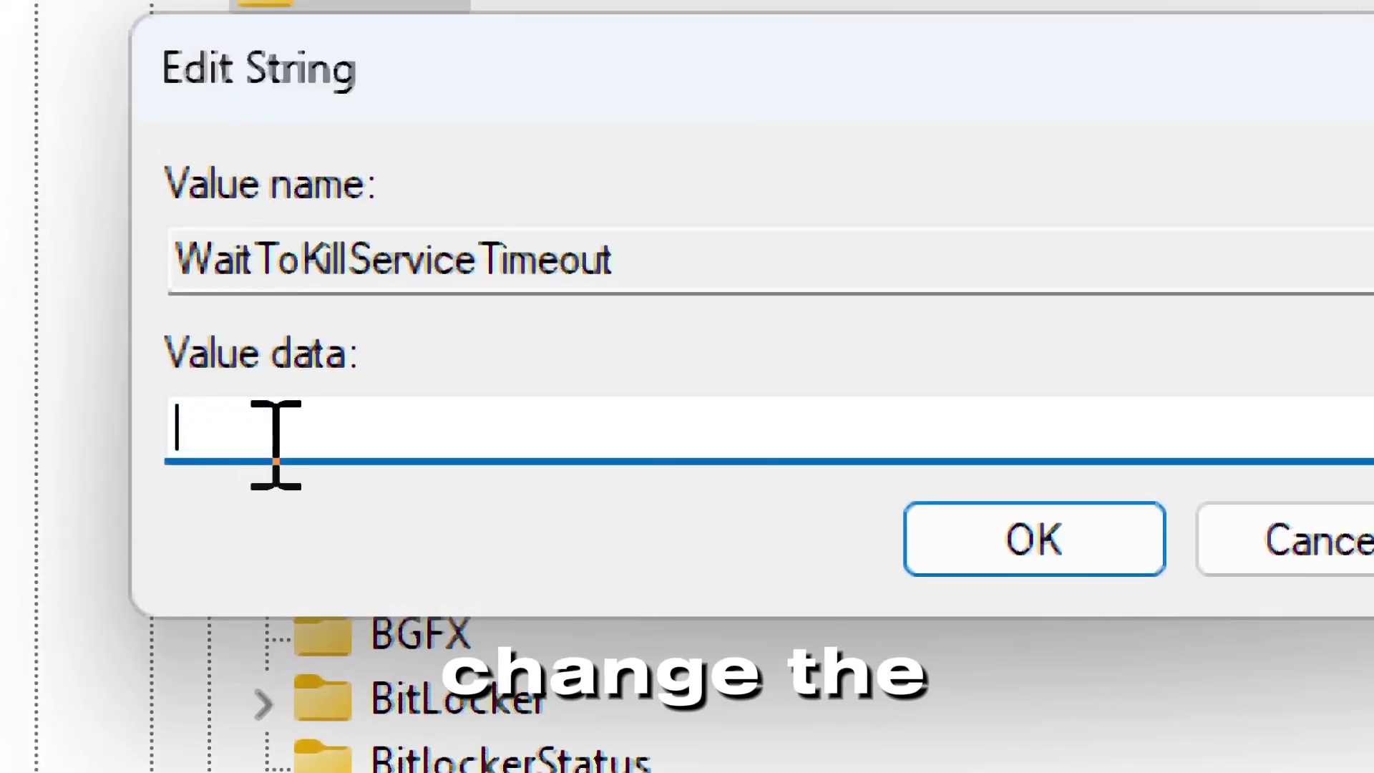
pyautogui.write('2000')
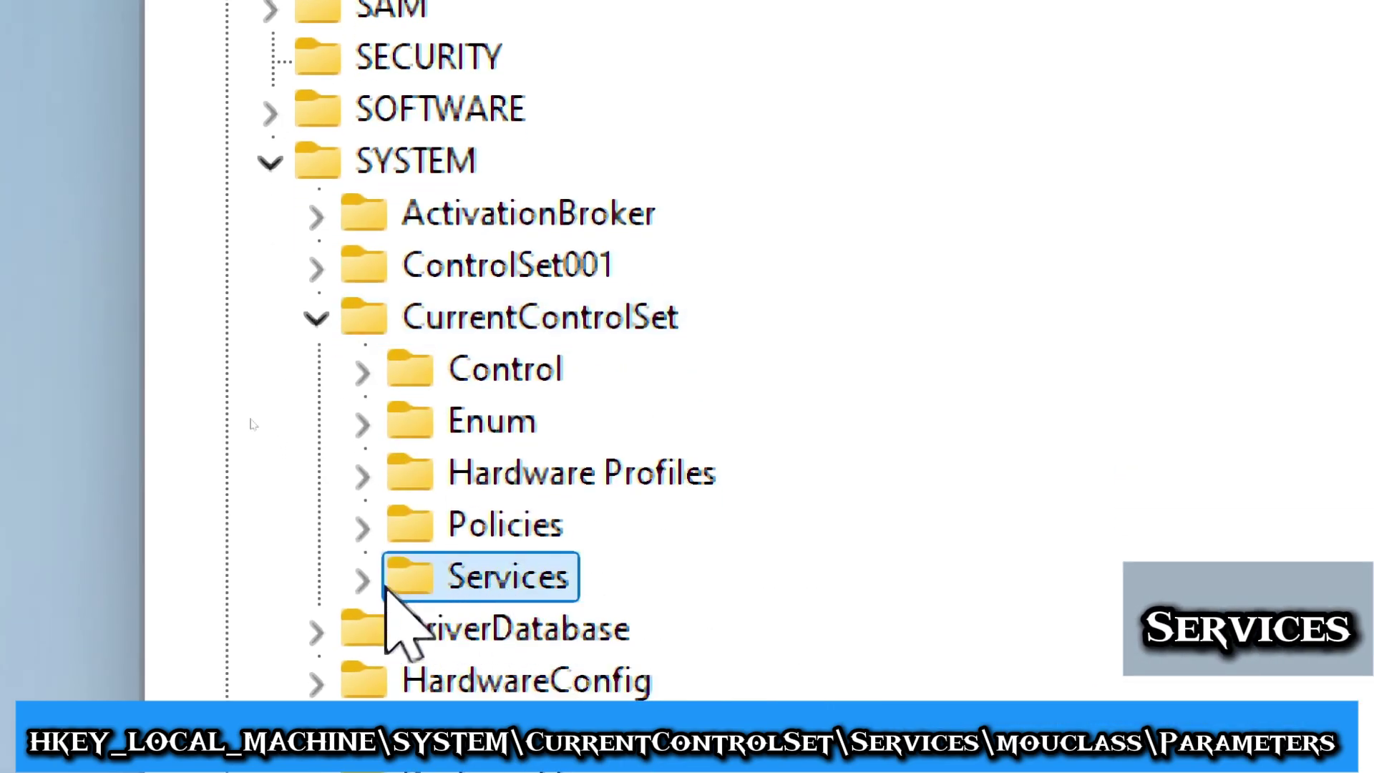
# Expand Services, scroll down to mouclass and add a new subkey named Parameters
pyautogui.click(363, 579)
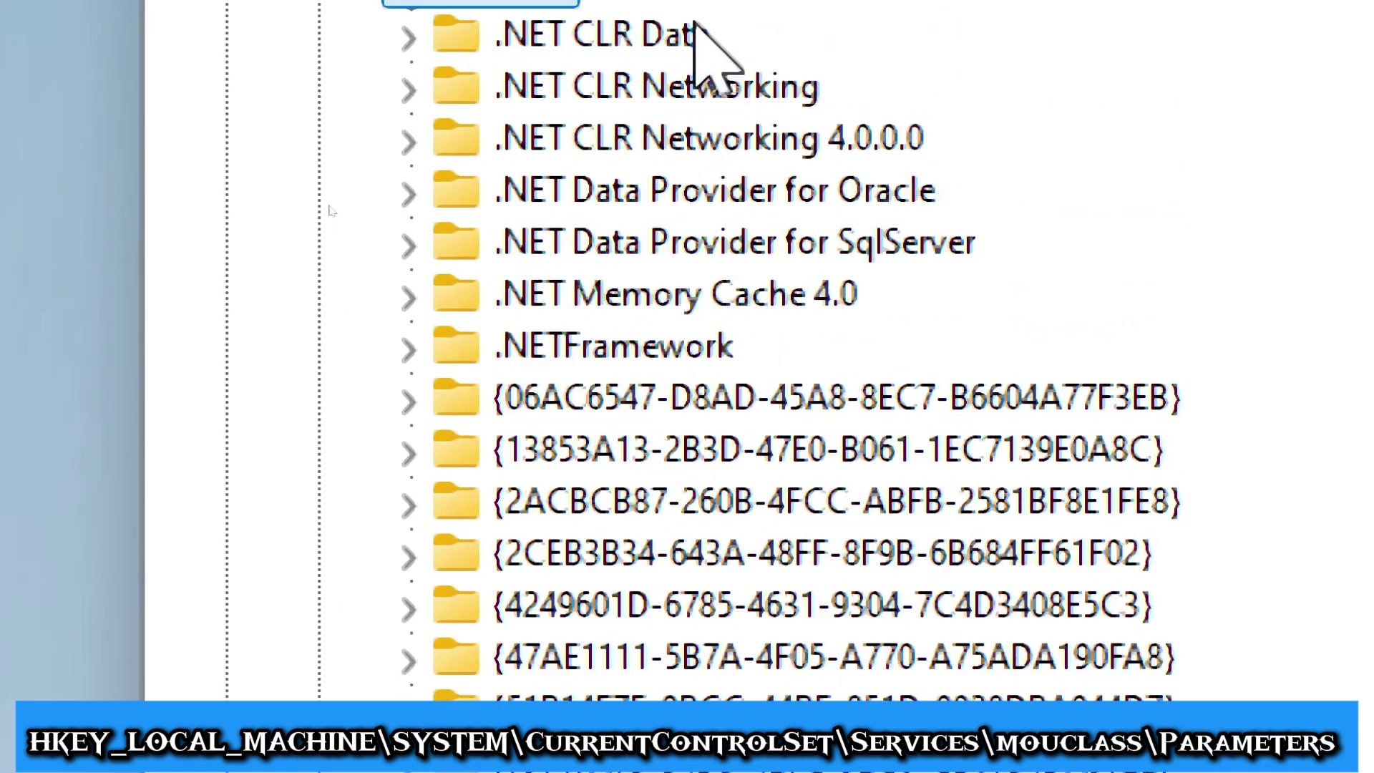
pyautogui.scroll(-5, 660, 676)
pyautogui.scroll(-5, 660, 676)
pyautogui.scroll(-5, 660, 676)
pyautogui.scroll(-10, 660, 673)
pyautogui.scroll(-10, 660, 651)
pyautogui.scroll(-10, 659, 652)
pyautogui.scroll(-5, 660, 650)
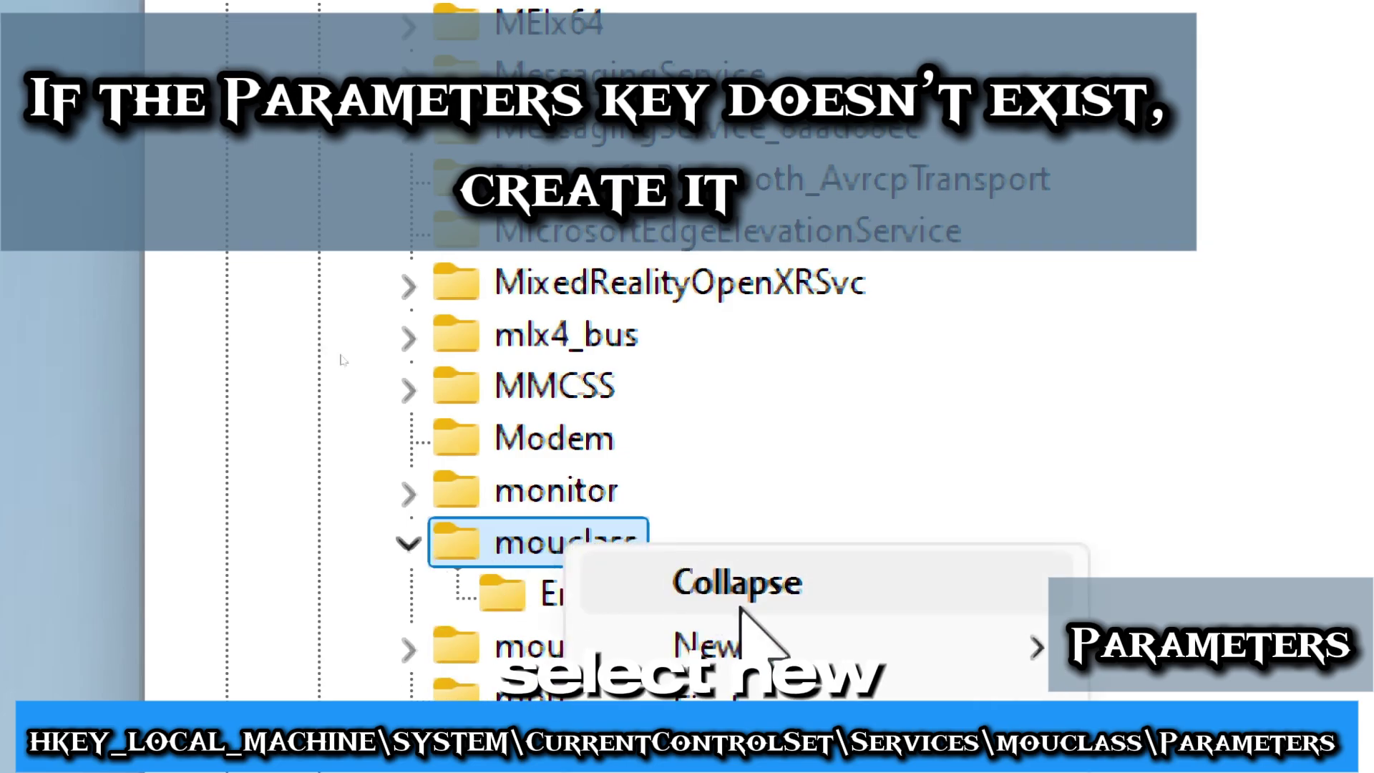
pyautogui.moveTo(427, 479)
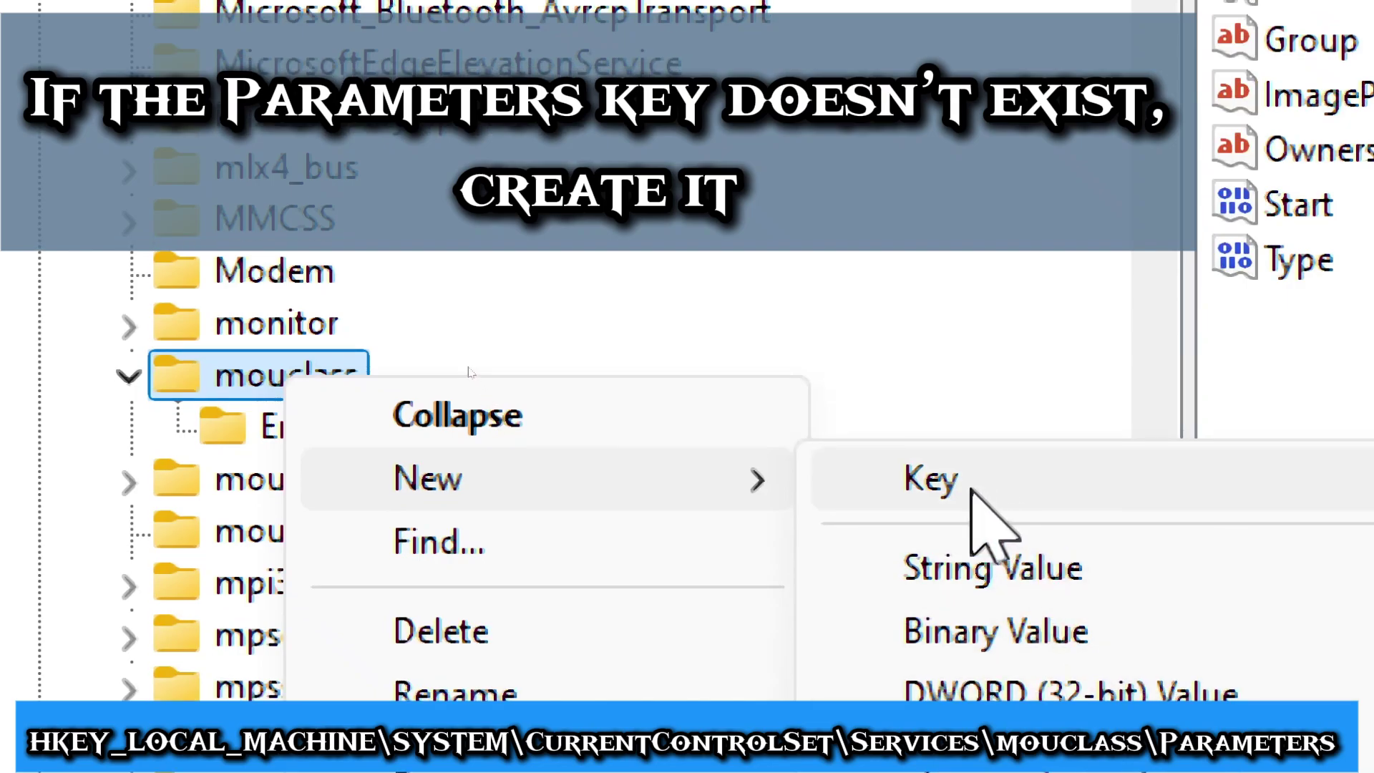
pyautogui.click(977, 489)
pyautogui.write('a')
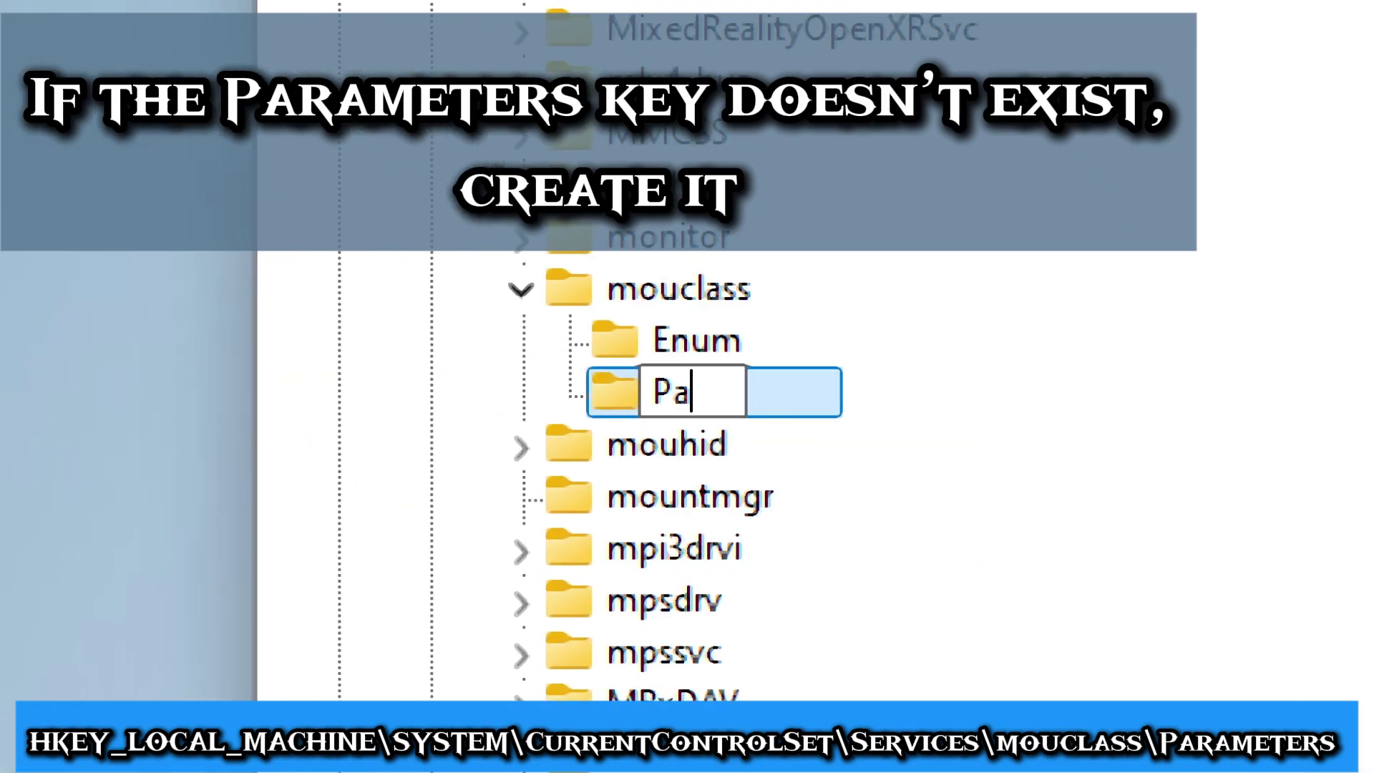
pyautogui.write('rameters')
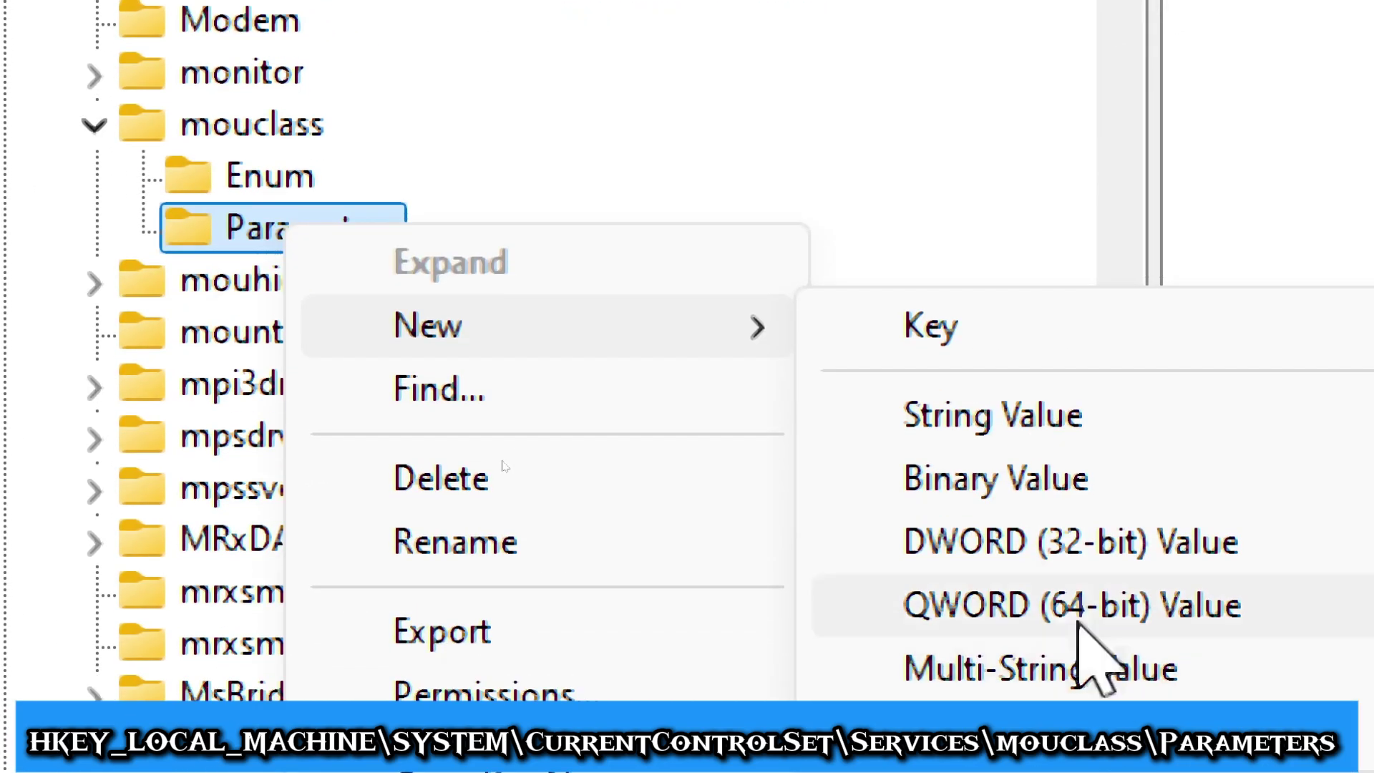
# Add a DWORD (32-bit) value named MouseDataQueueSize to Parameters and open it for editing
pyautogui.click(1028, 553)
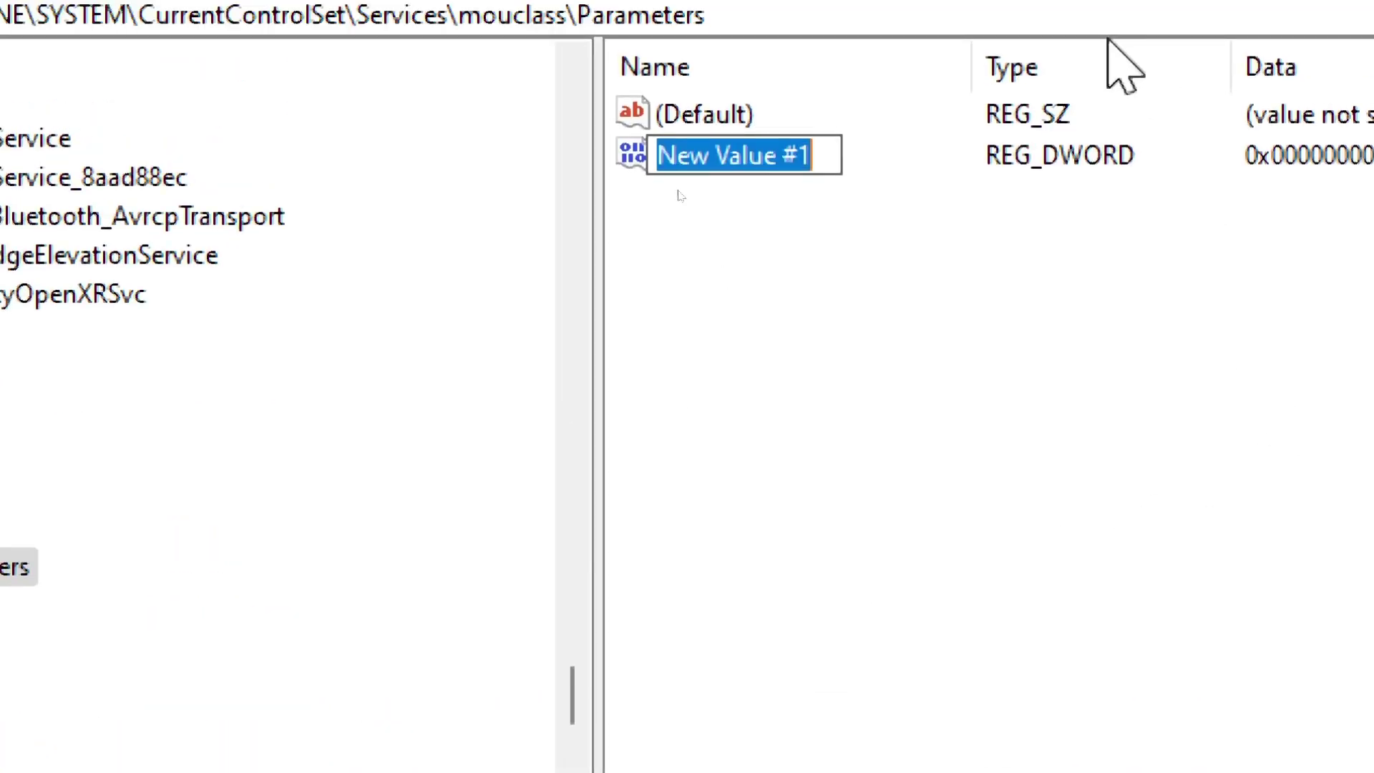
pyautogui.write('M')
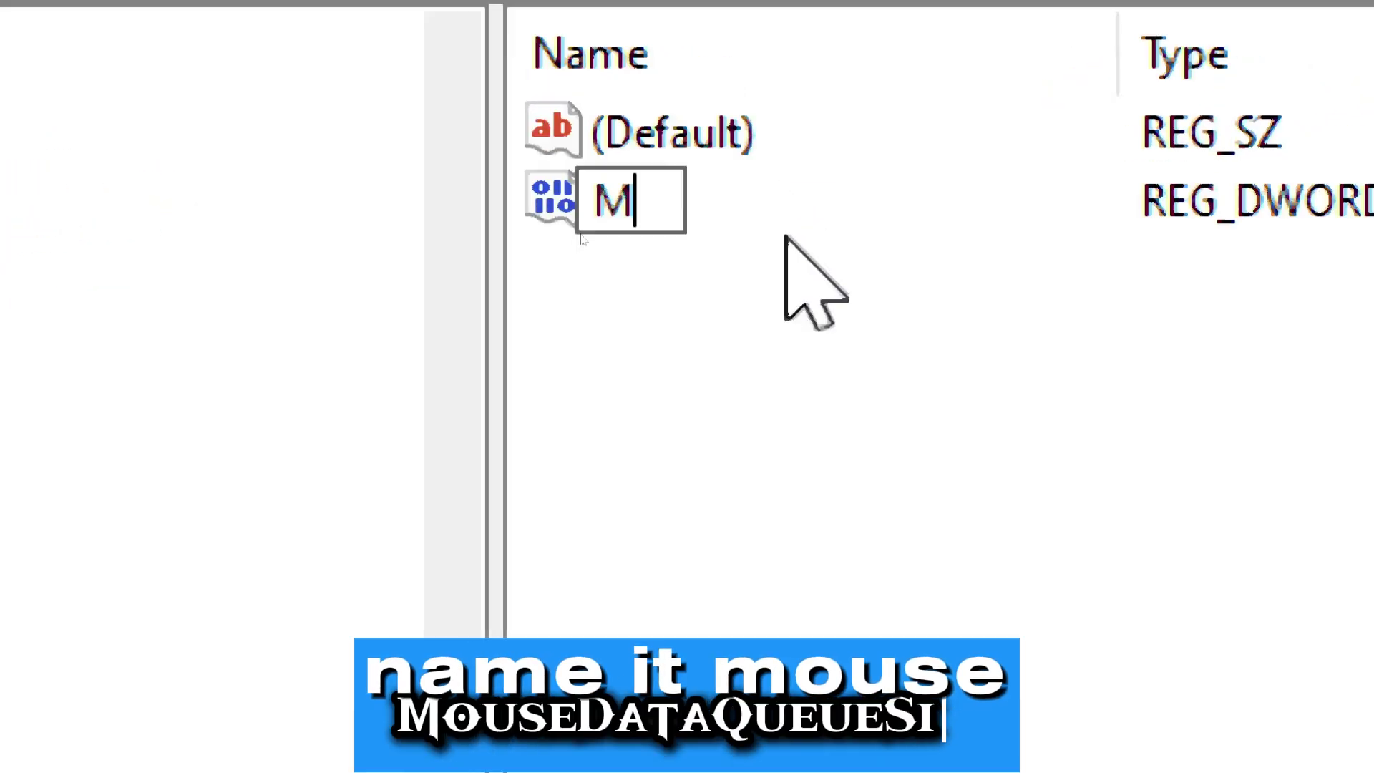
pyautogui.write('ouseDa')
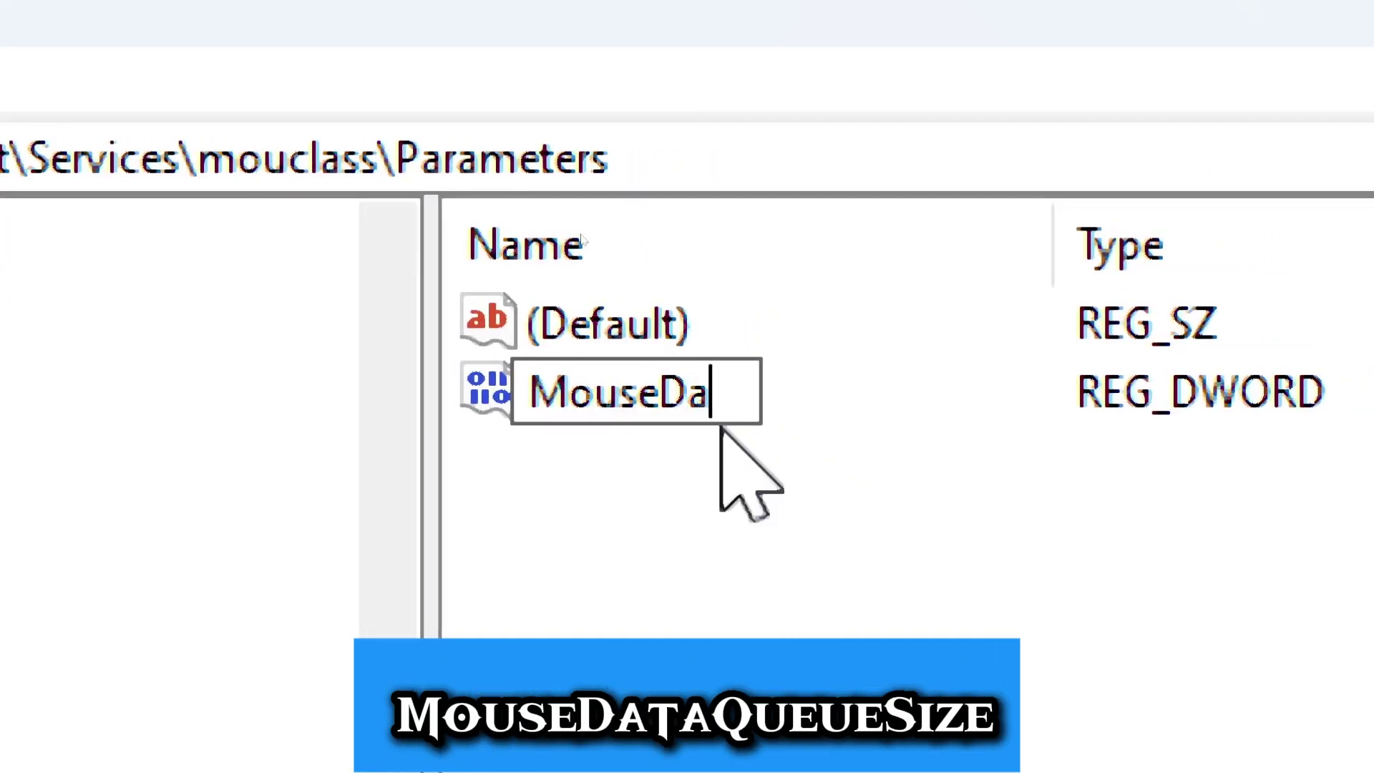
pyautogui.write('ta')
pyautogui.write('Qu')
pyautogui.write('eue')
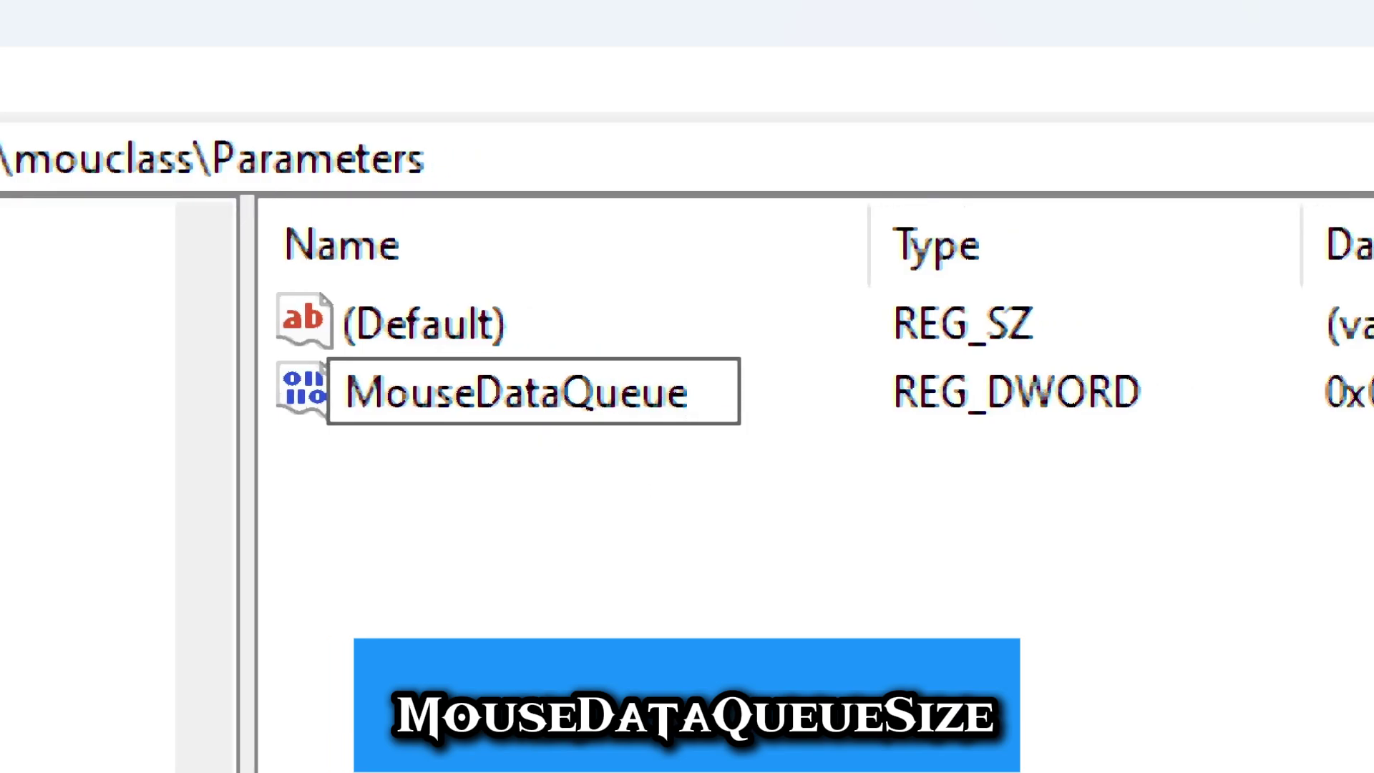
pyautogui.write('Size')
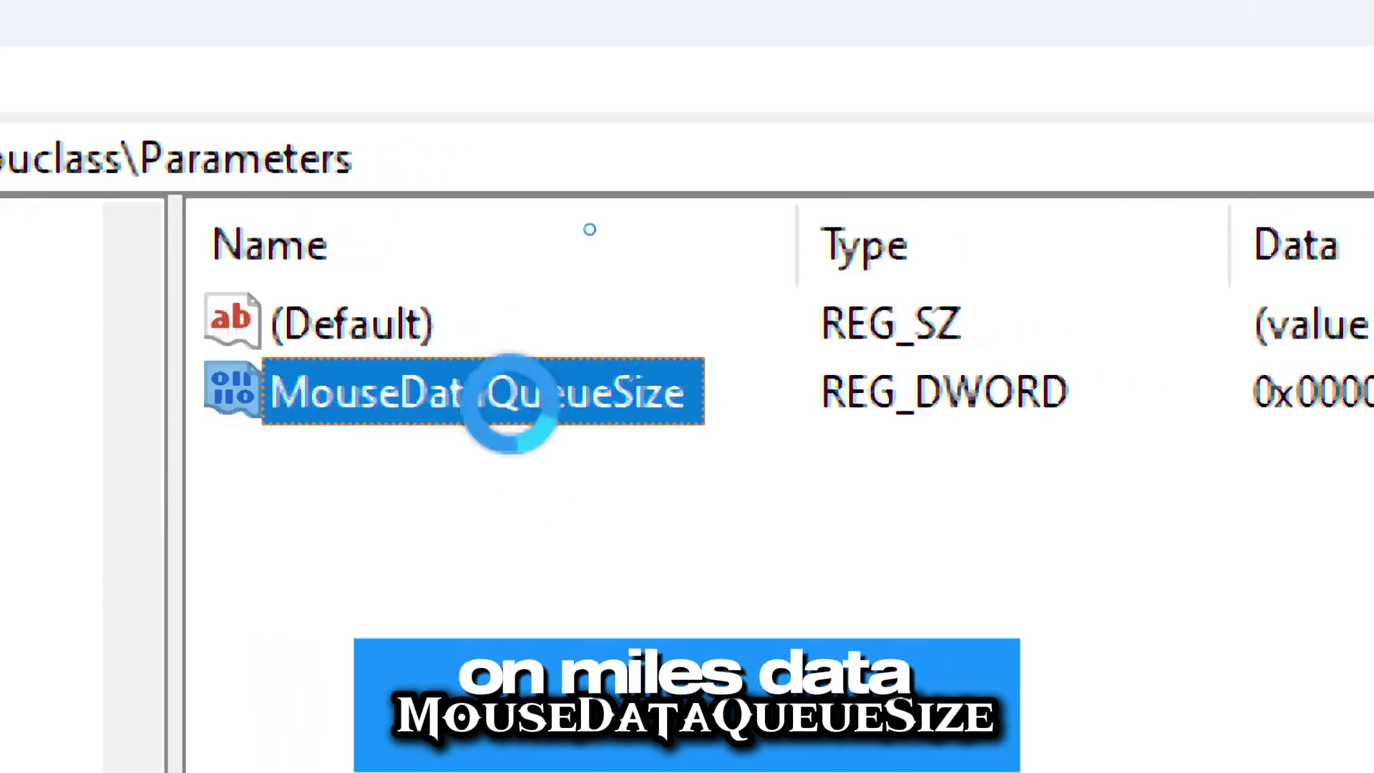
pyautogui.doubleClick(512, 405)
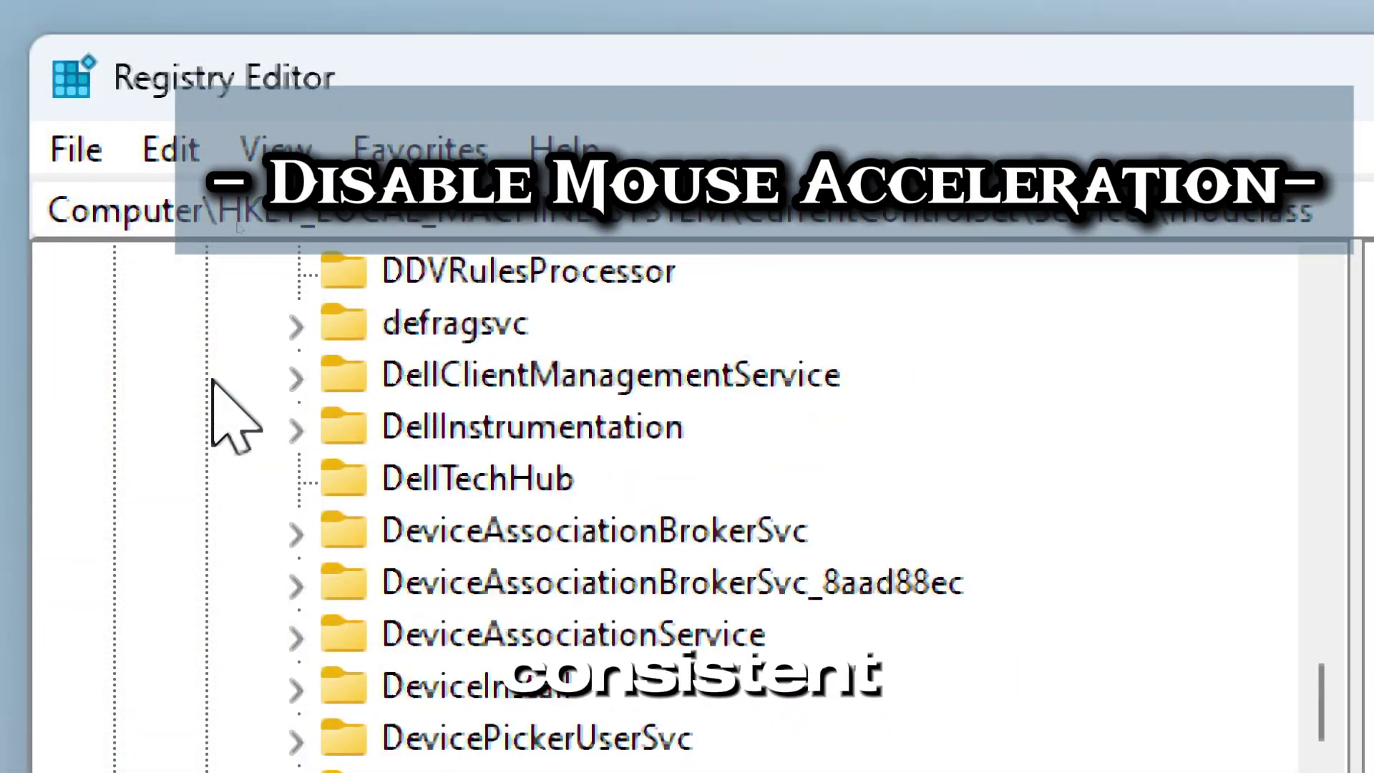
# Navigate from HKEY_LOCAL_MACHINE to HKEY_CURRENT_USER\Control Panel\Mouse
pyautogui.scroll(10, 213, 383)
pyautogui.scroll(10, 213, 383)
pyautogui.scroll(10, 212, 383)
pyautogui.scroll(5, 212, 383)
pyautogui.scroll(8, 213, 381)
pyautogui.scroll(5, 224, 483)
pyautogui.click(118, 429)
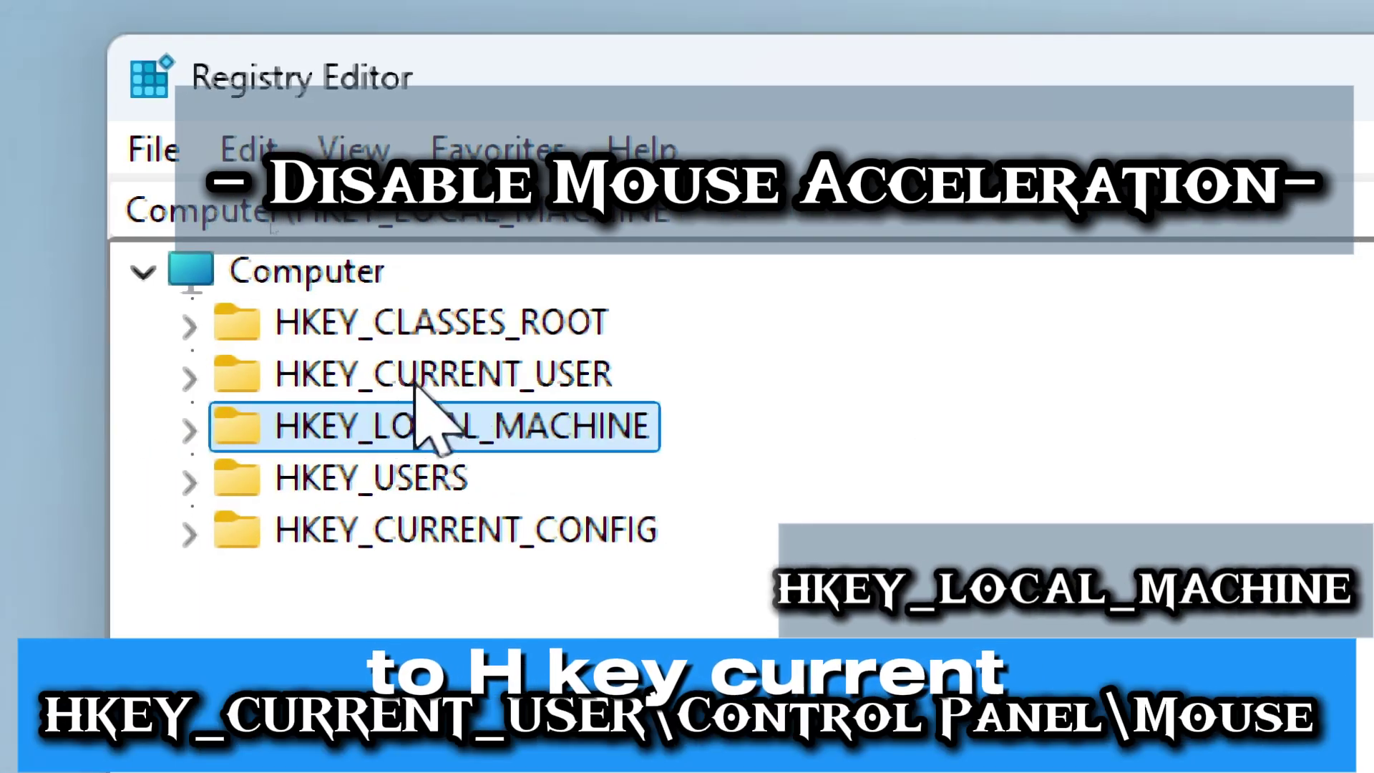
pyautogui.click(415, 384)
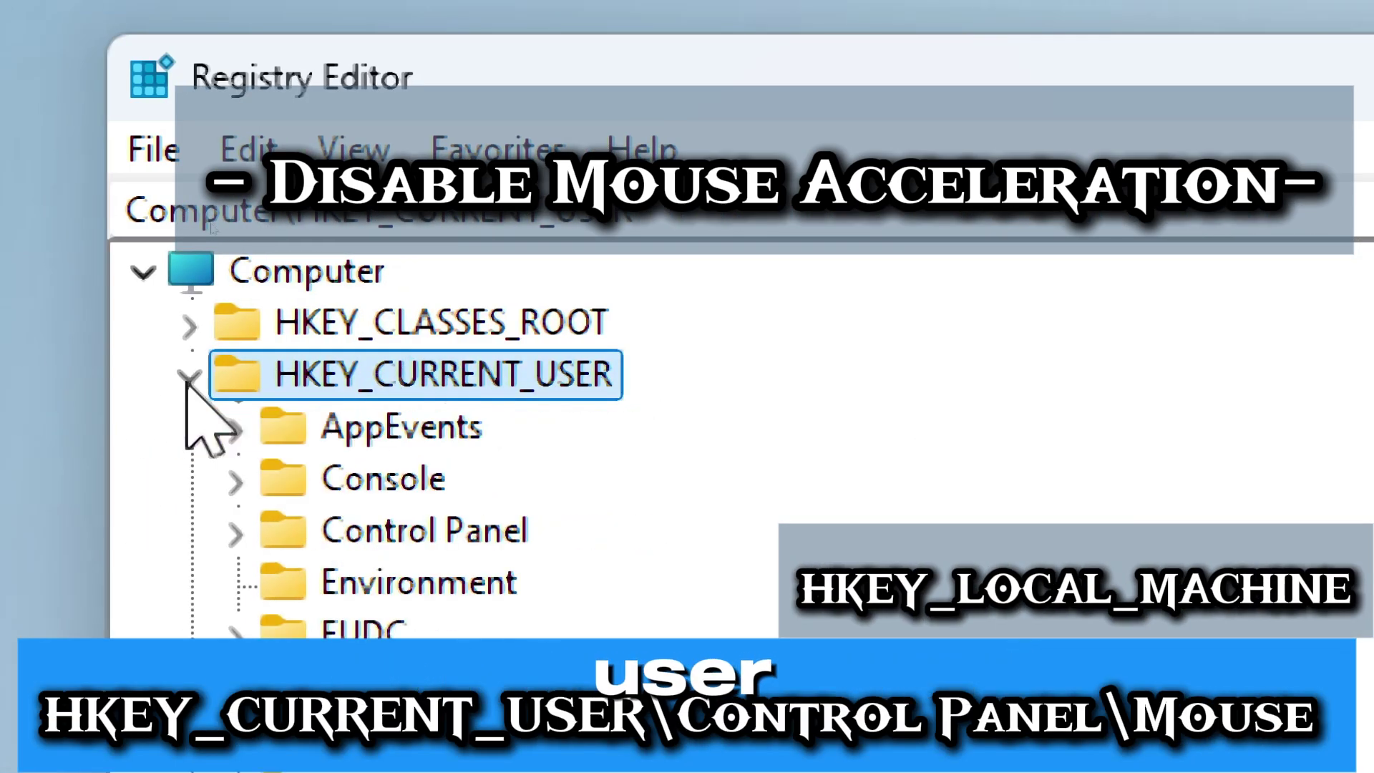
pyautogui.click(392, 533)
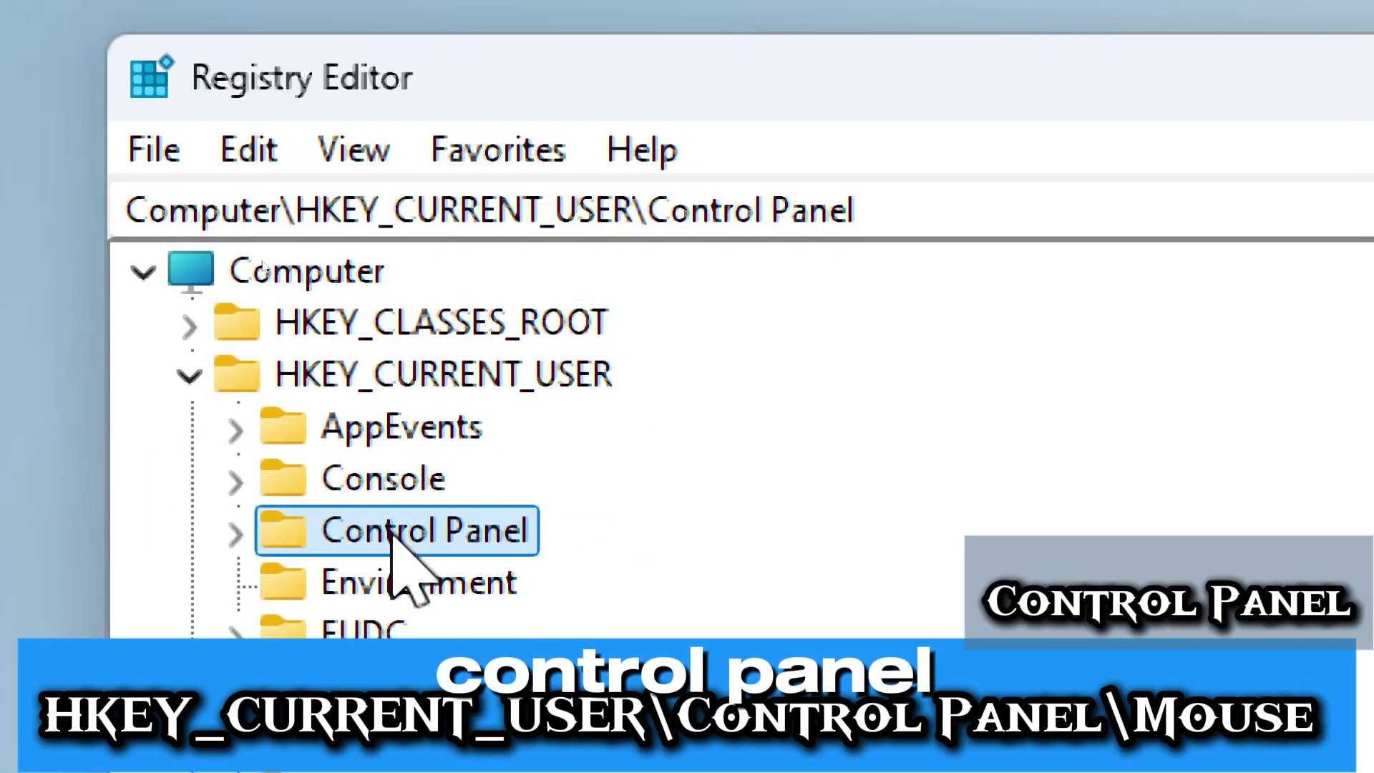
pyautogui.click(234, 533)
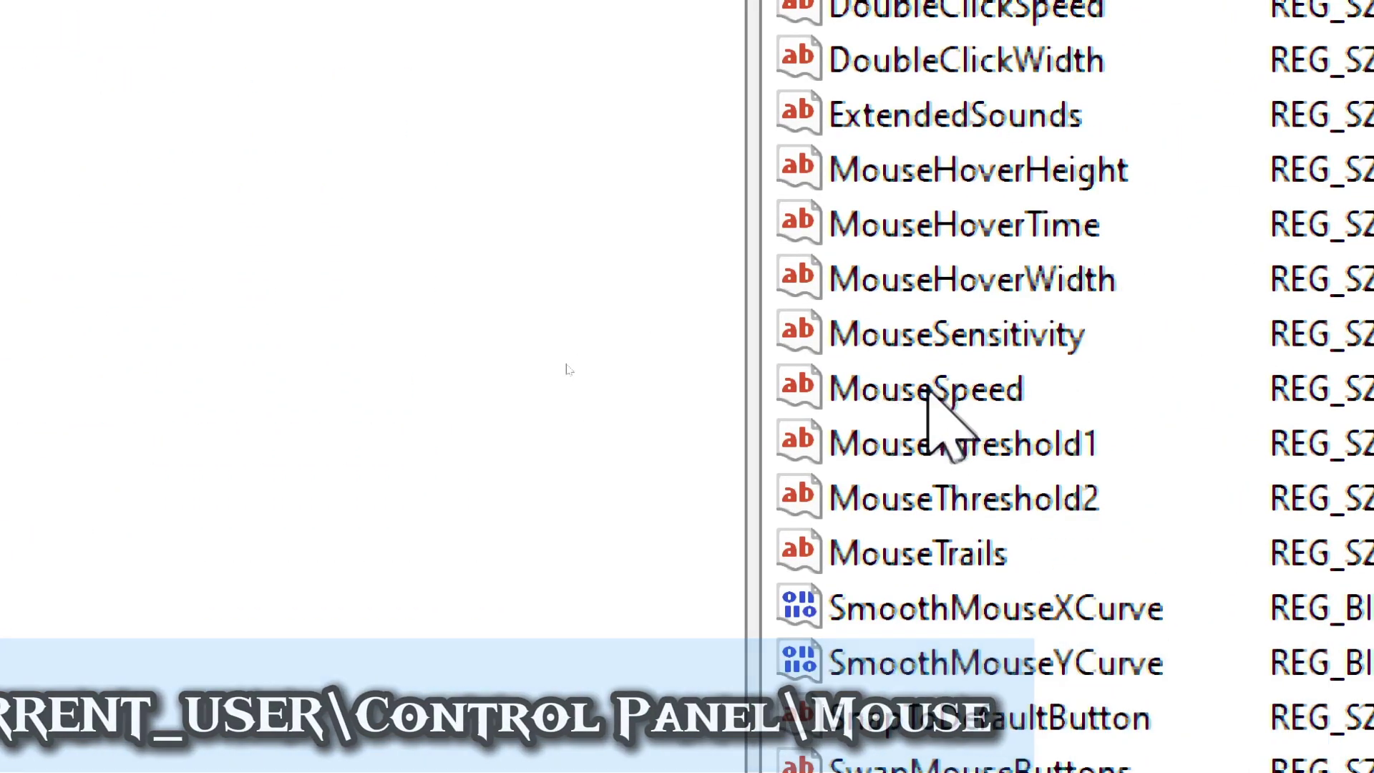
# Set MouseSpeed, MouseThreshold1 and MouseThreshold2 each to 0
pyautogui.doubleClick(937, 392)
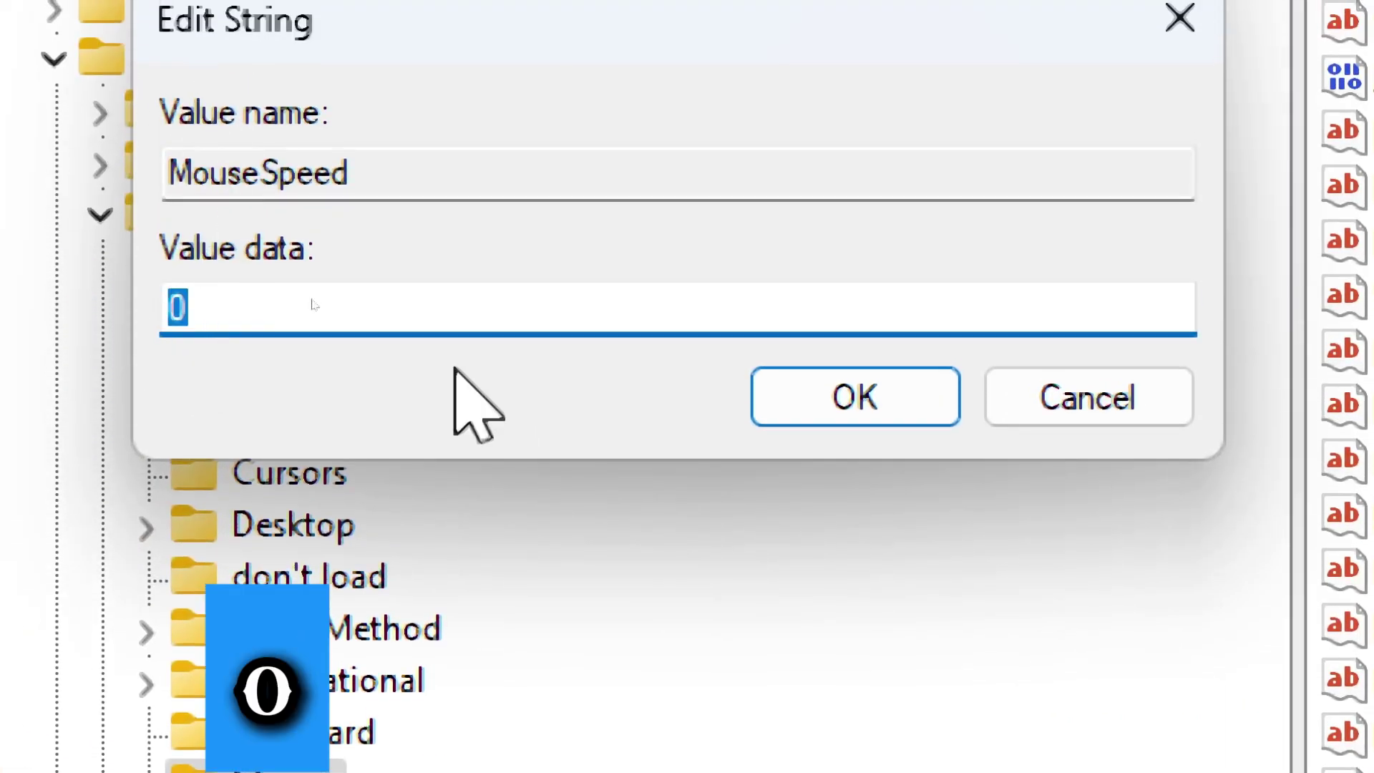
pyautogui.click(822, 394)
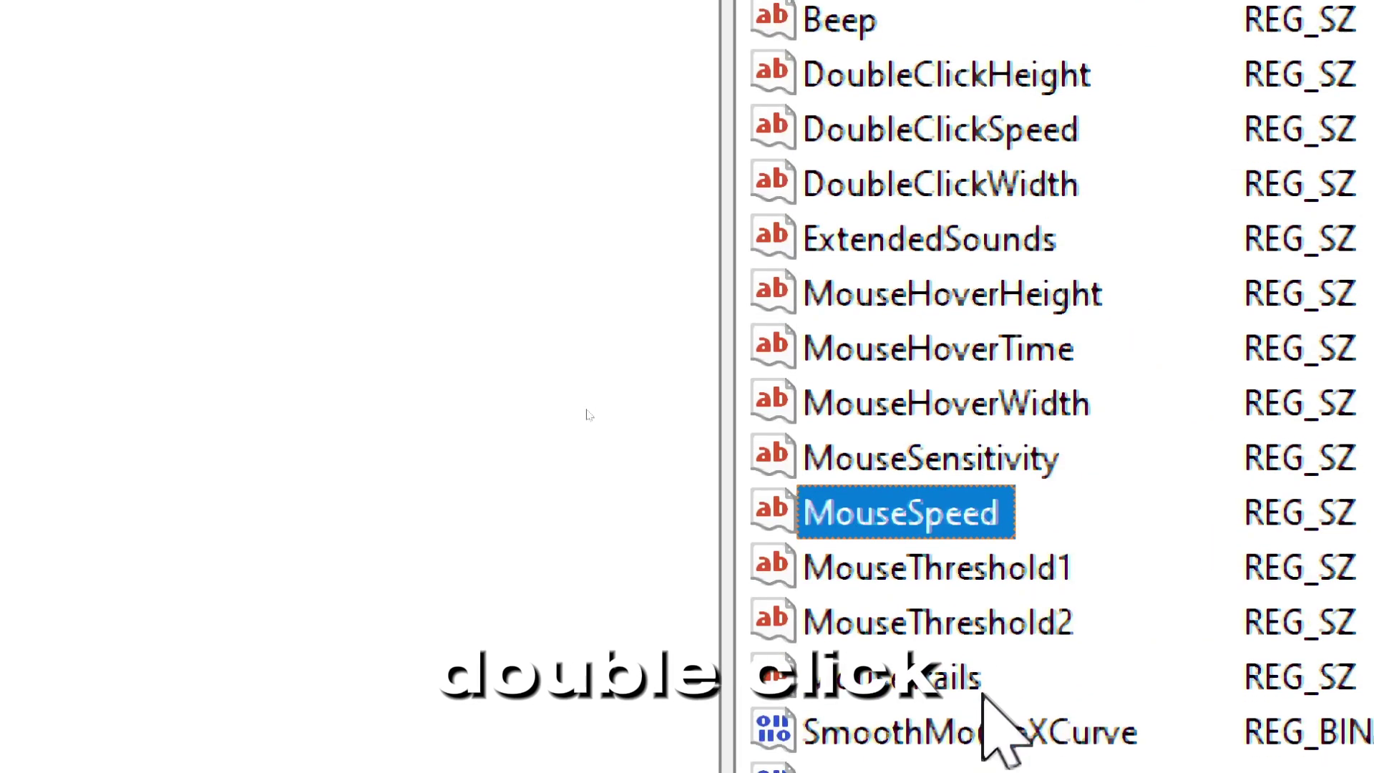
pyautogui.doubleClick(930, 566)
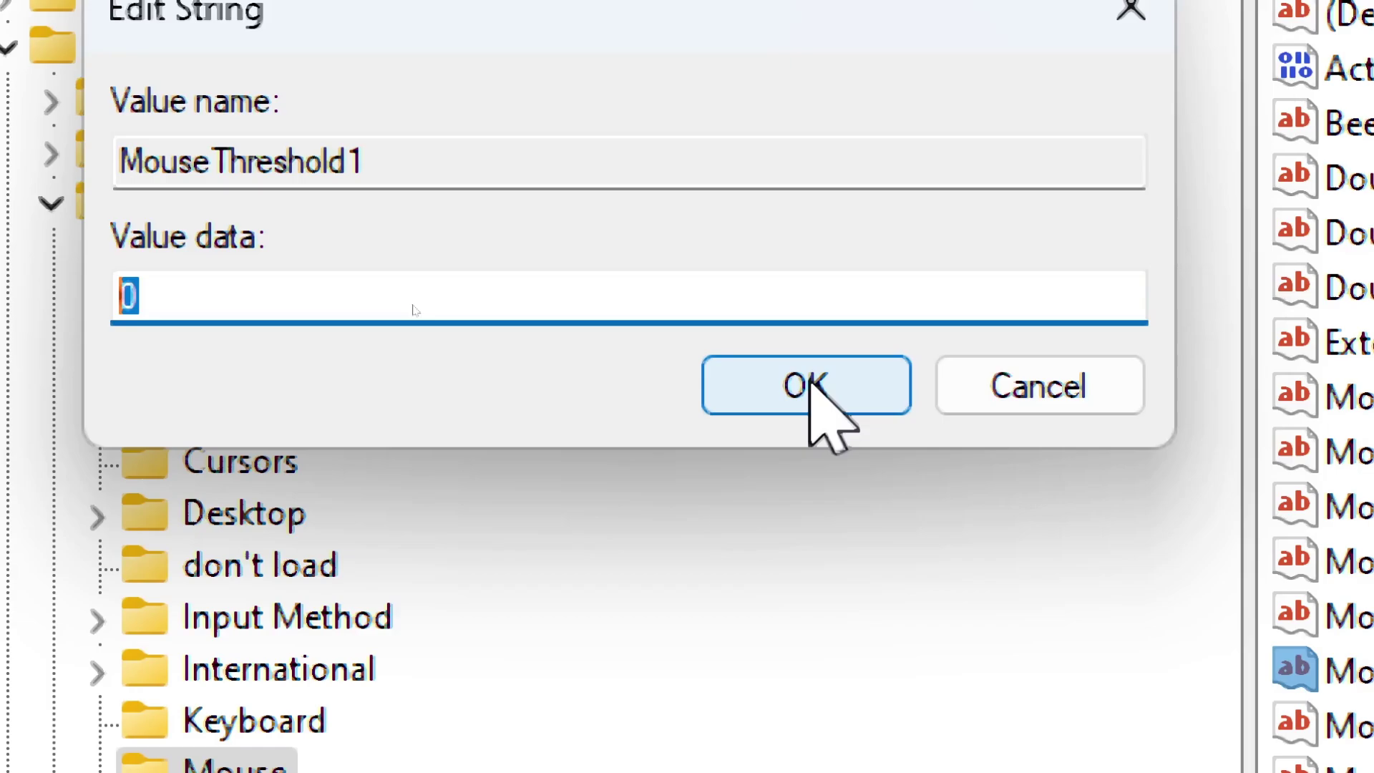
pyautogui.click(812, 379)
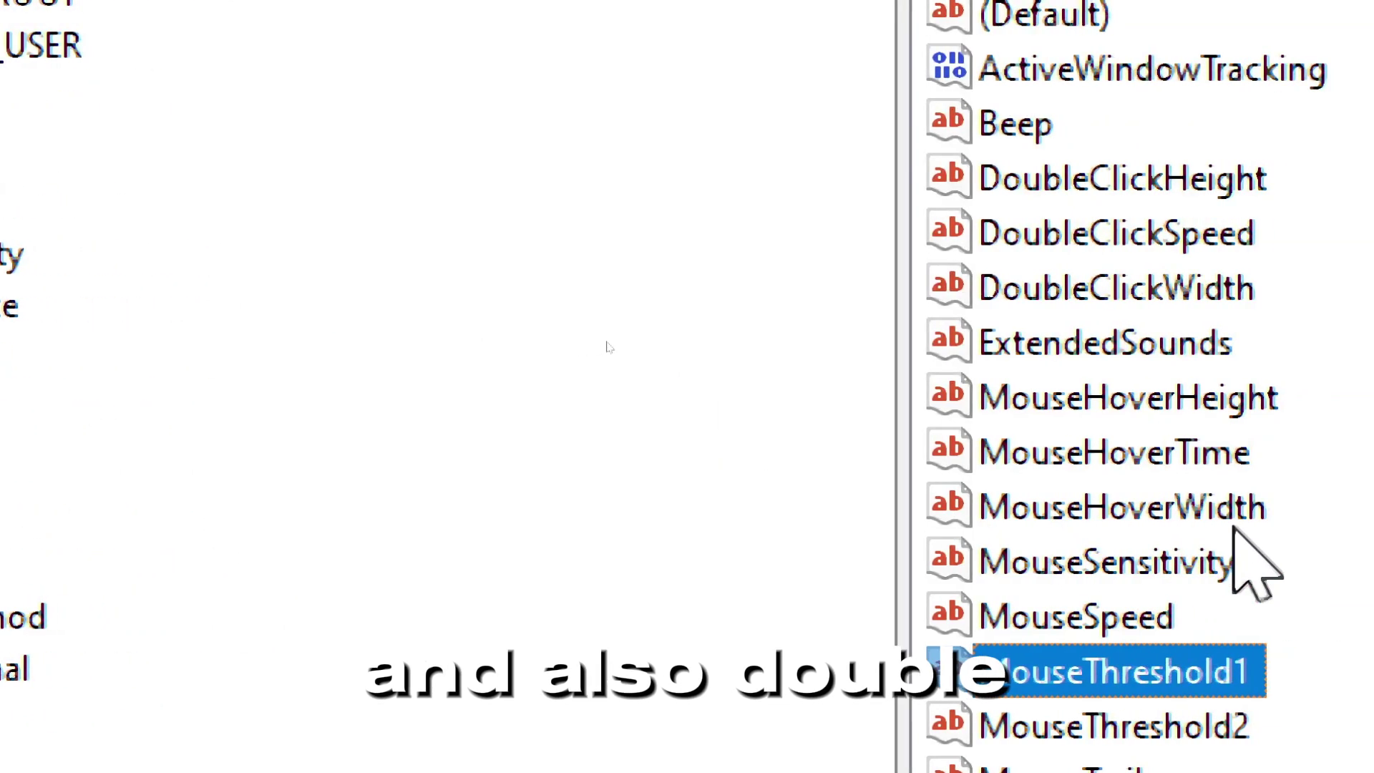
pyautogui.doubleClick(1075, 614)
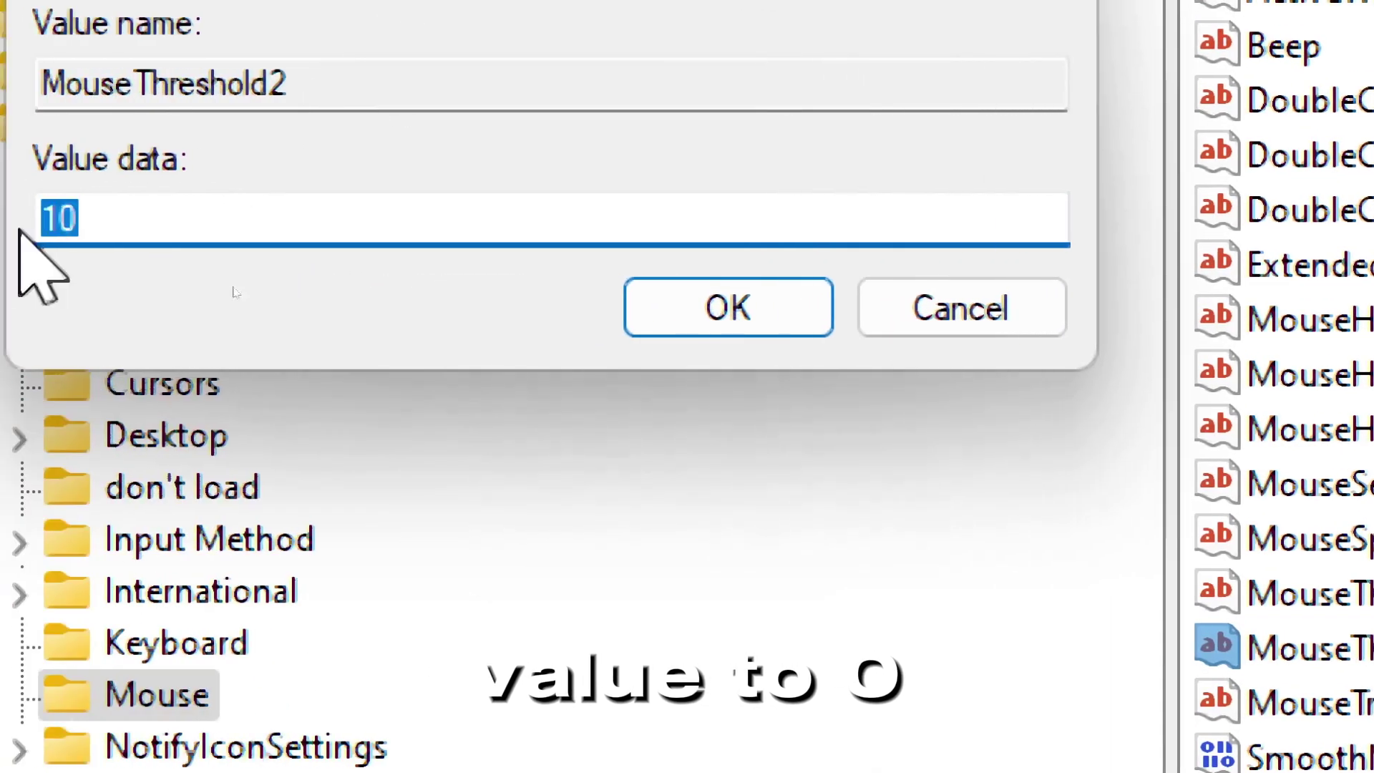
pyautogui.write('0')
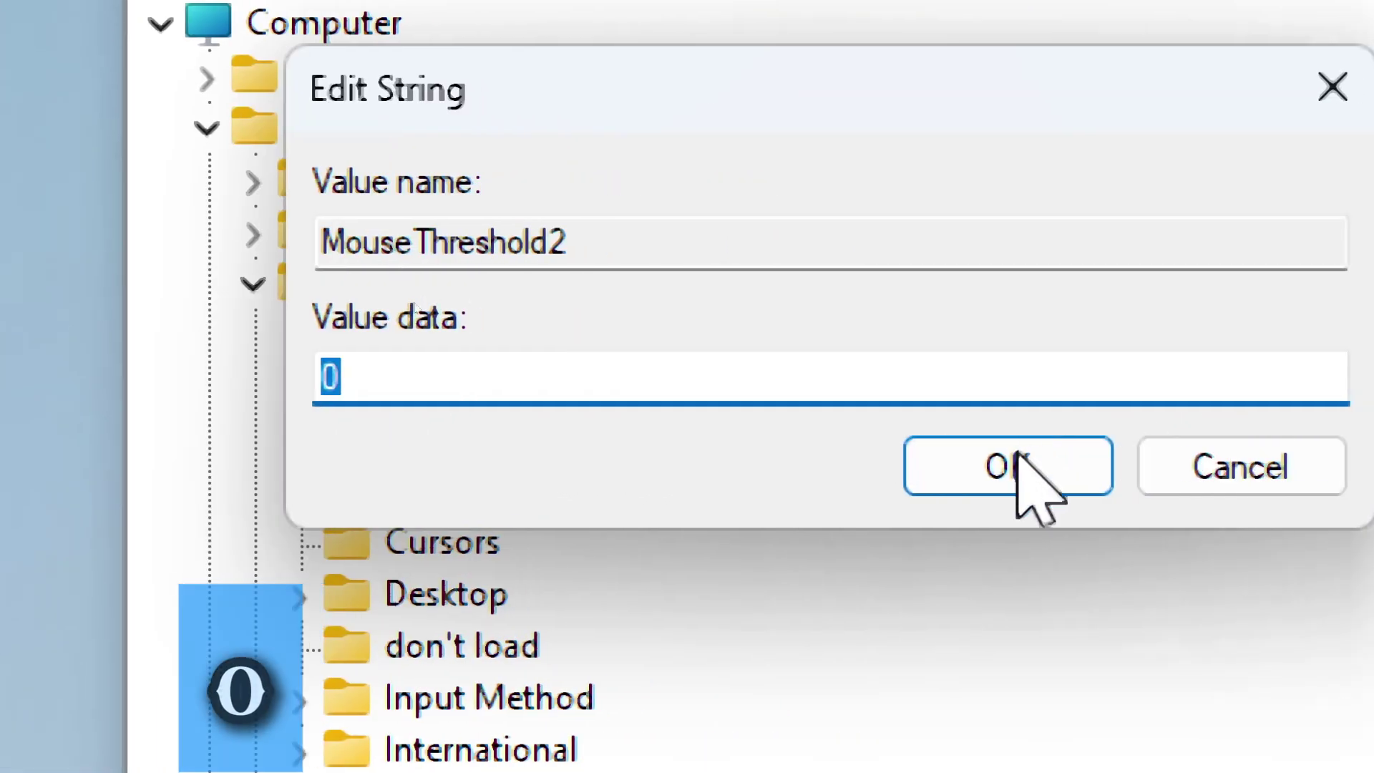
pyautogui.click(1299, 467)
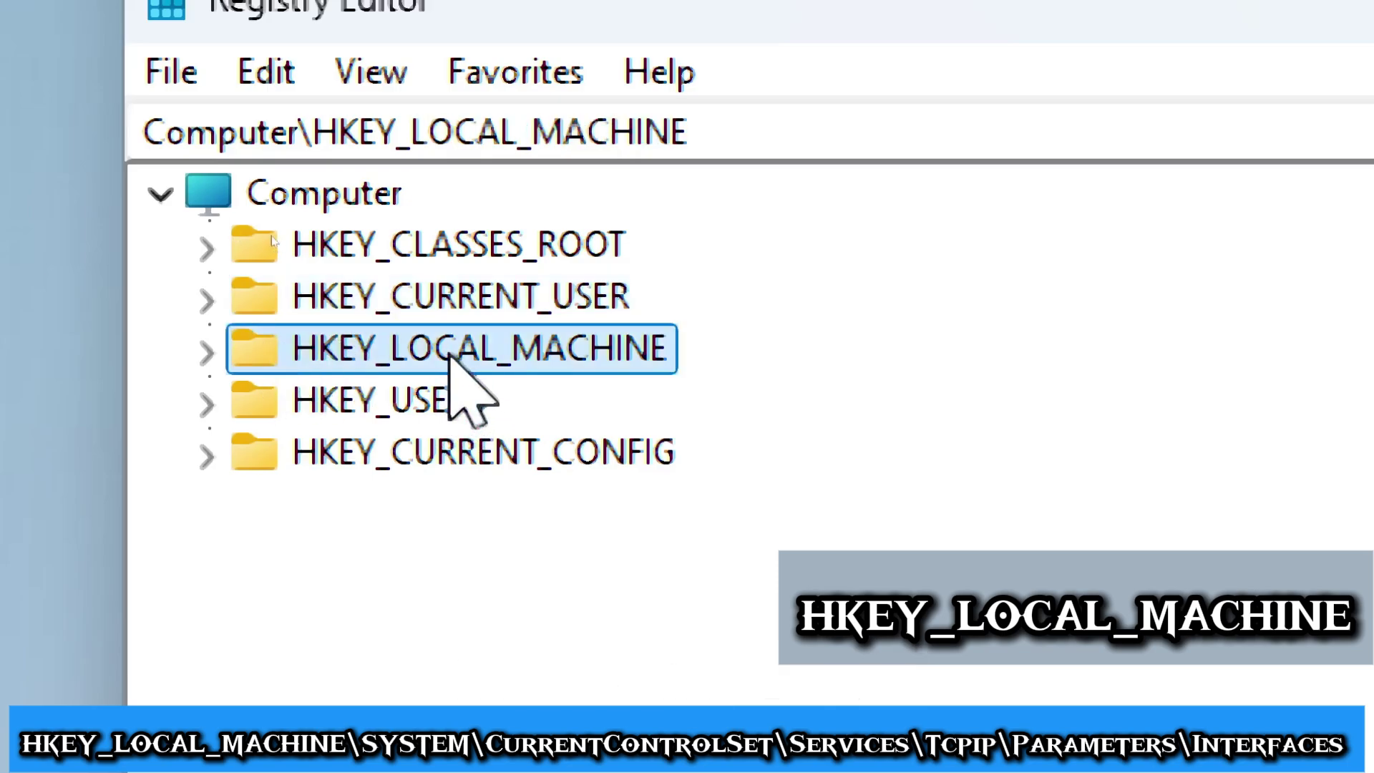
# Expand HKEY_LOCAL_MACHINE down to Services\Tcpip\Parameters\Interfaces
pyautogui.click(206, 352)
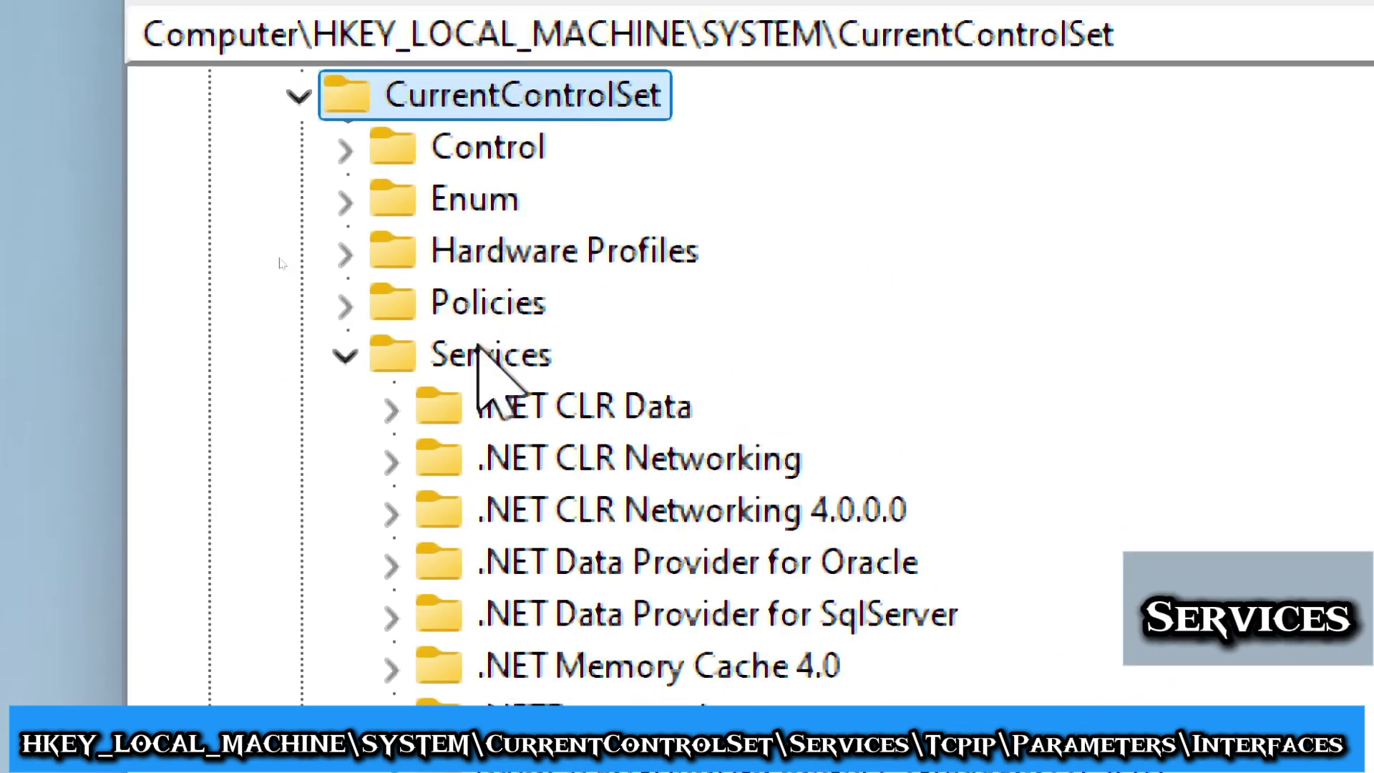
pyautogui.scroll(-2, 398, 361)
pyautogui.scroll(-2, 537, 138)
pyautogui.scroll(-15, 608, 536)
pyautogui.scroll(-15, 614, 537)
pyautogui.scroll(-15, 594, 508)
pyautogui.scroll(-15, 594, 508)
pyautogui.scroll(-15, 594, 508)
pyautogui.scroll(1, 593, 508)
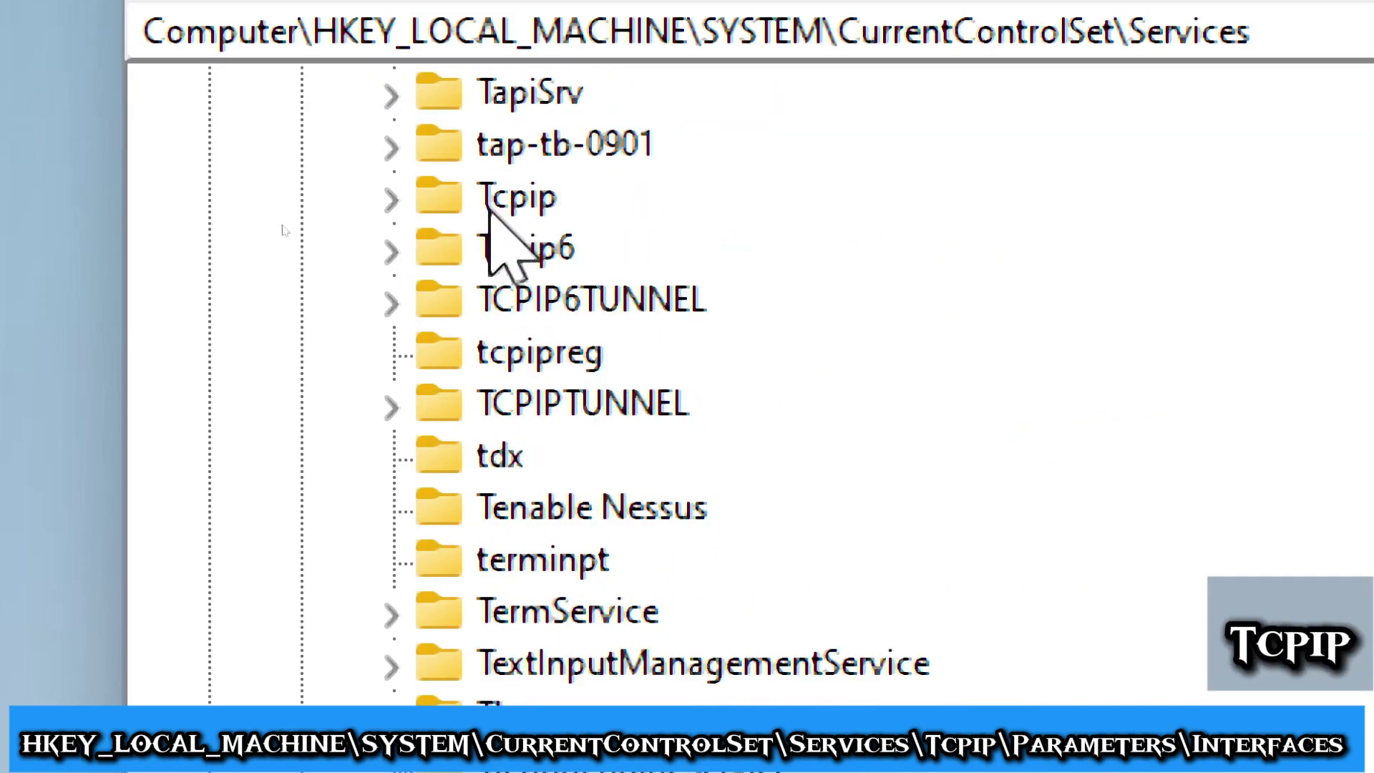
pyautogui.click(392, 204)
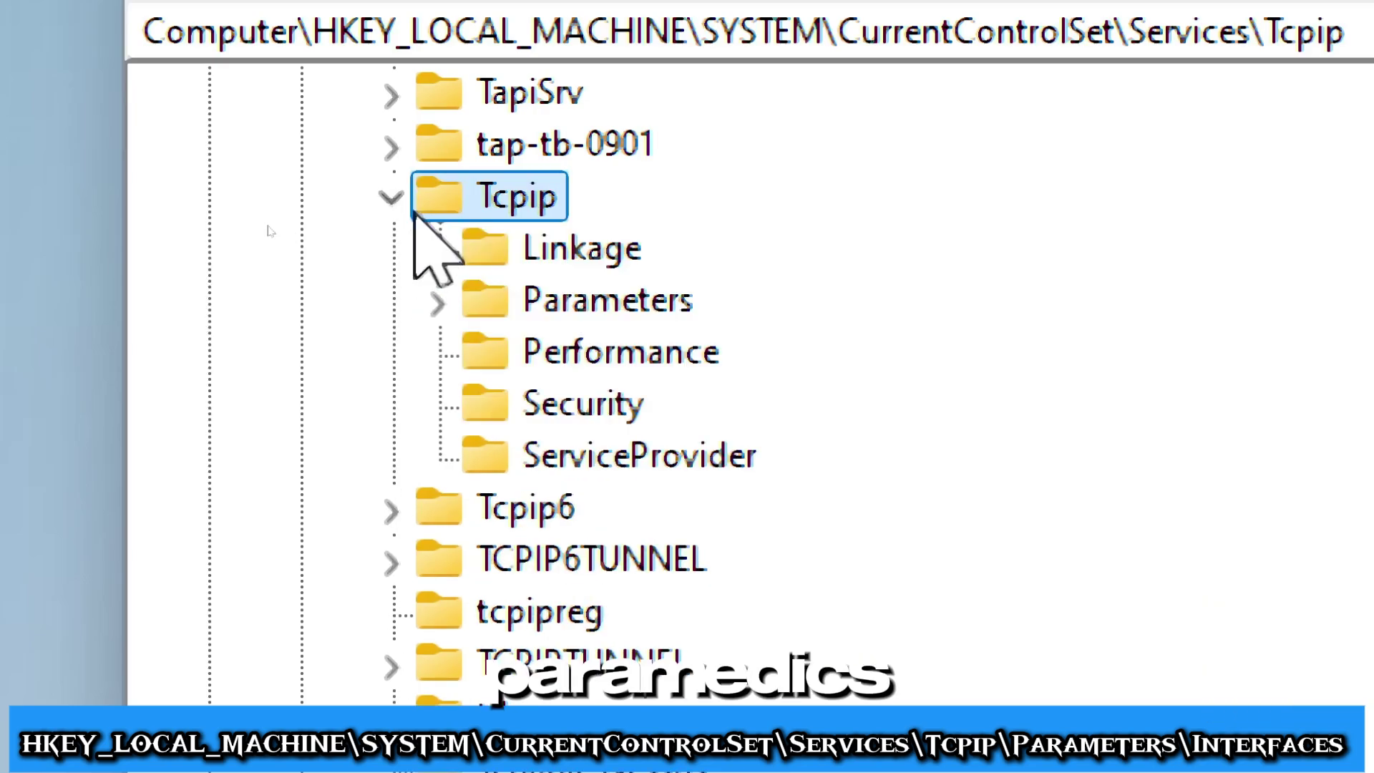
pyautogui.click(437, 304)
pyautogui.click(581, 458)
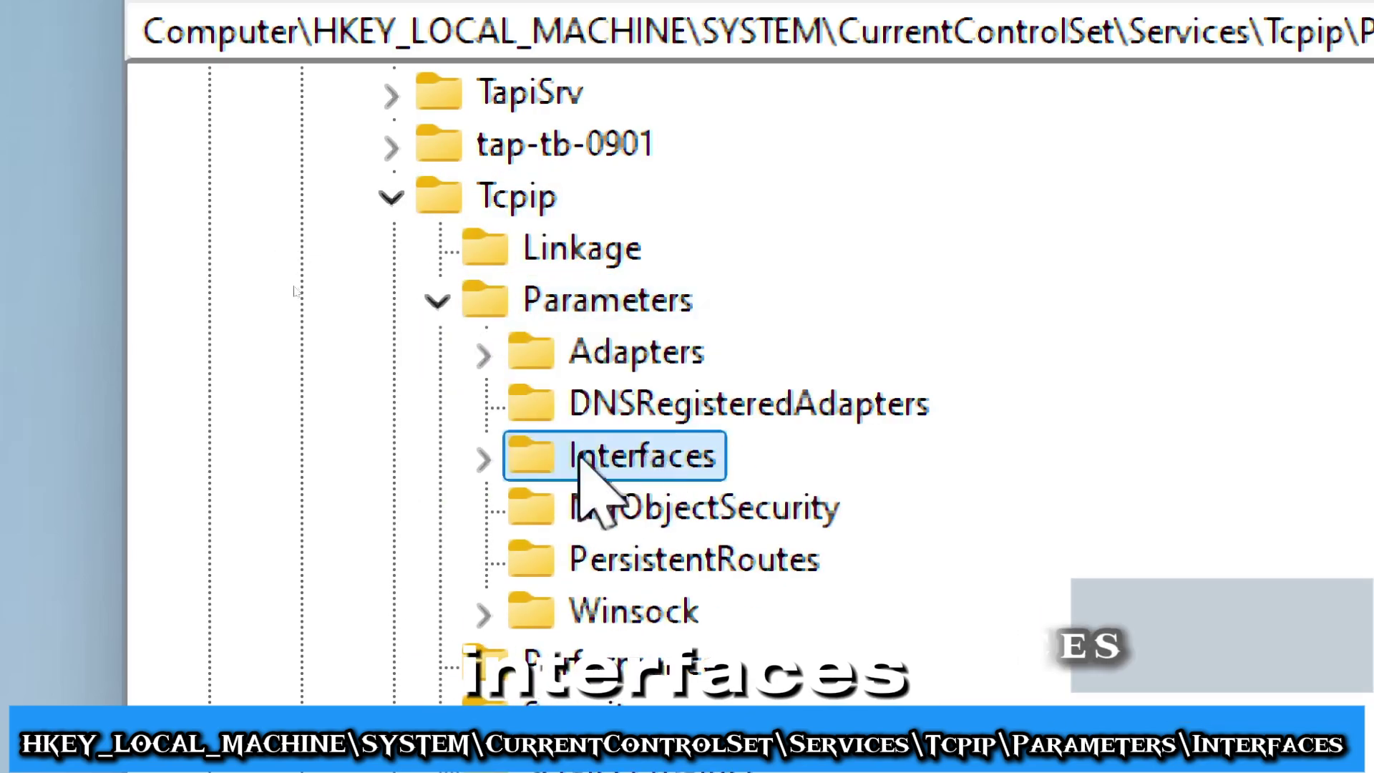
pyautogui.click(481, 458)
# Check each adapter GUID key until finding the one with DhcpIPAddress 192.168.212.12
pyautogui.click(801, 502)
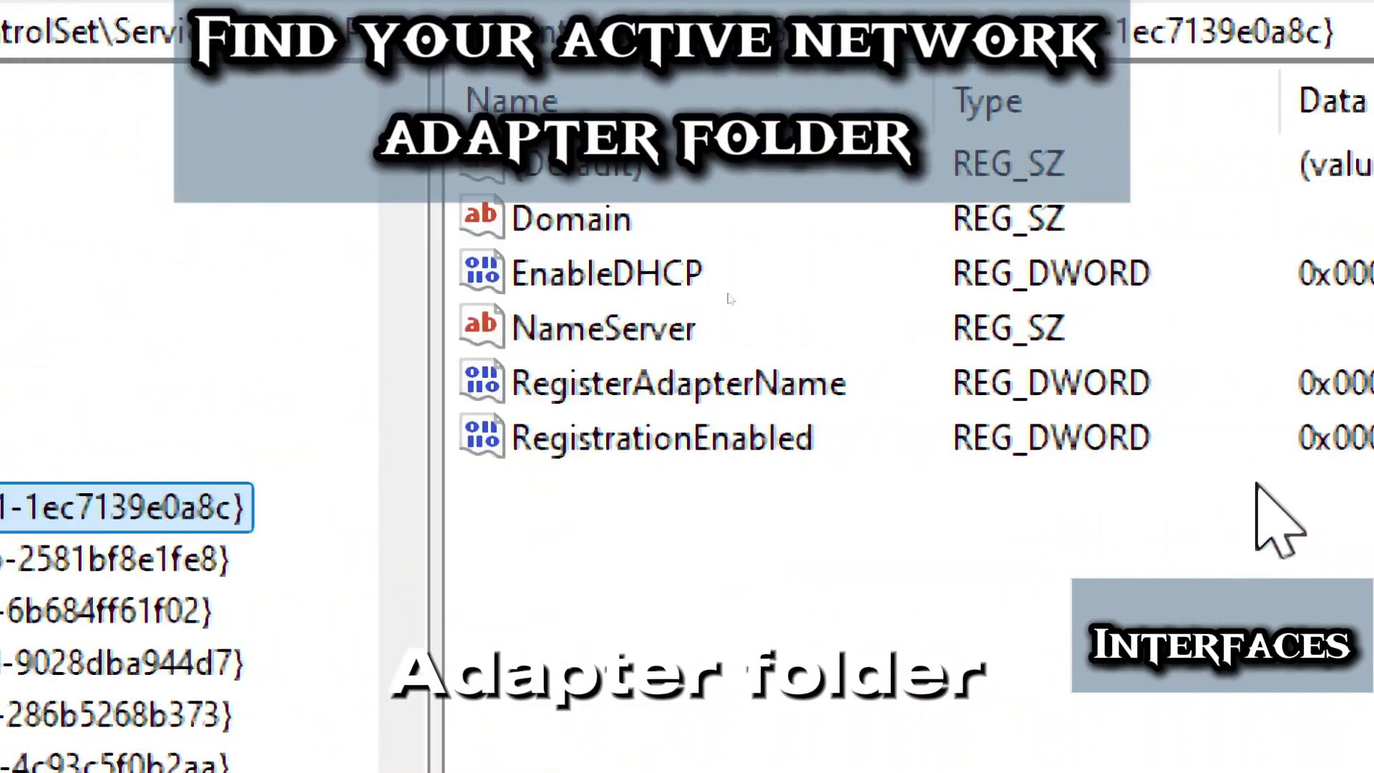
pyautogui.click(115, 559)
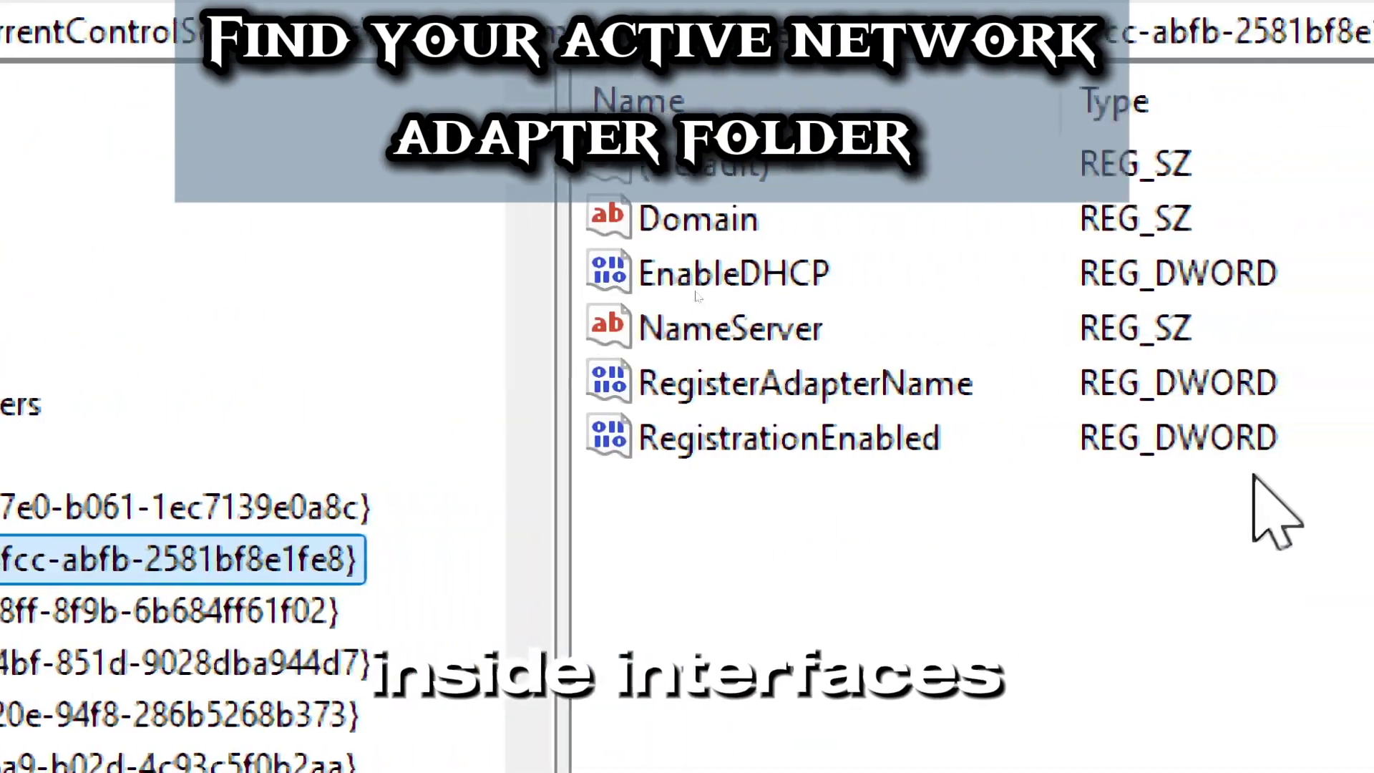
pyautogui.click(71, 611)
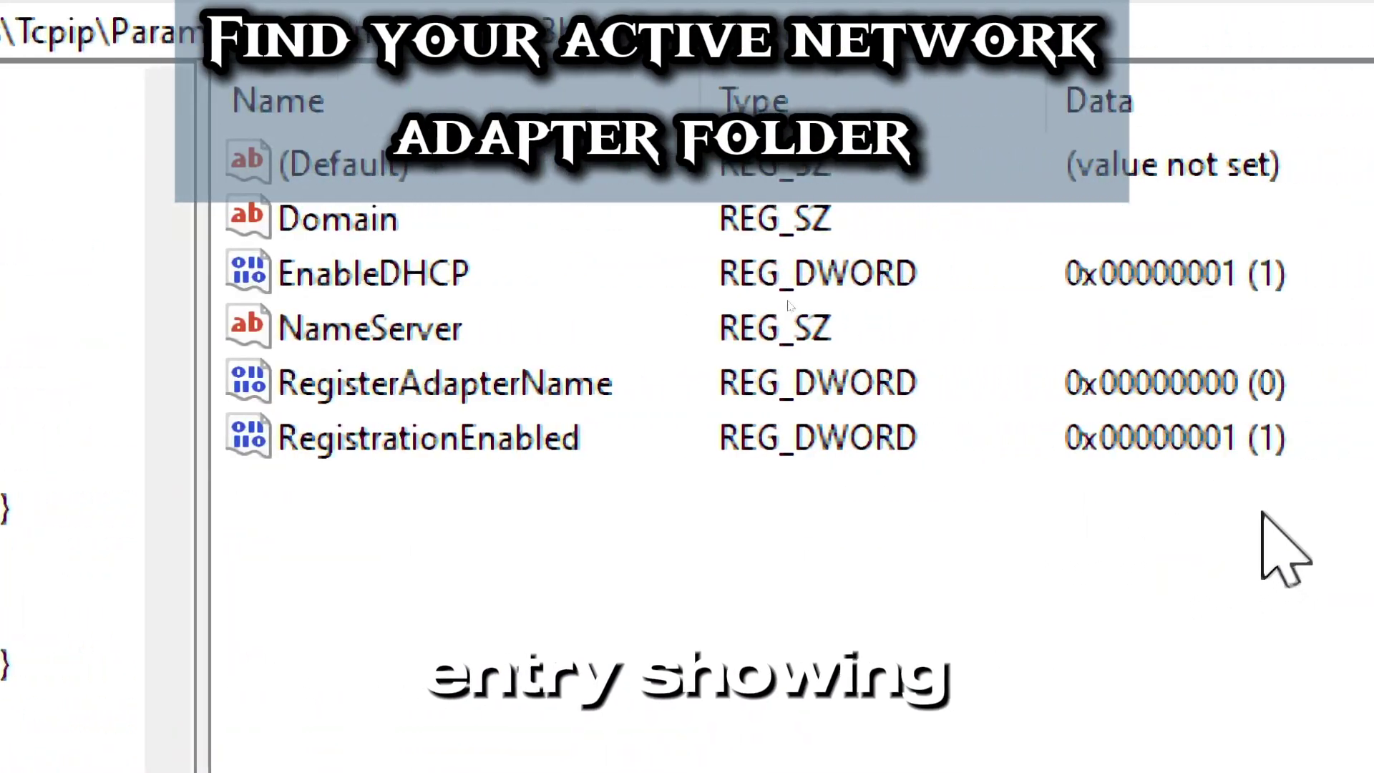
pyautogui.click(42, 662)
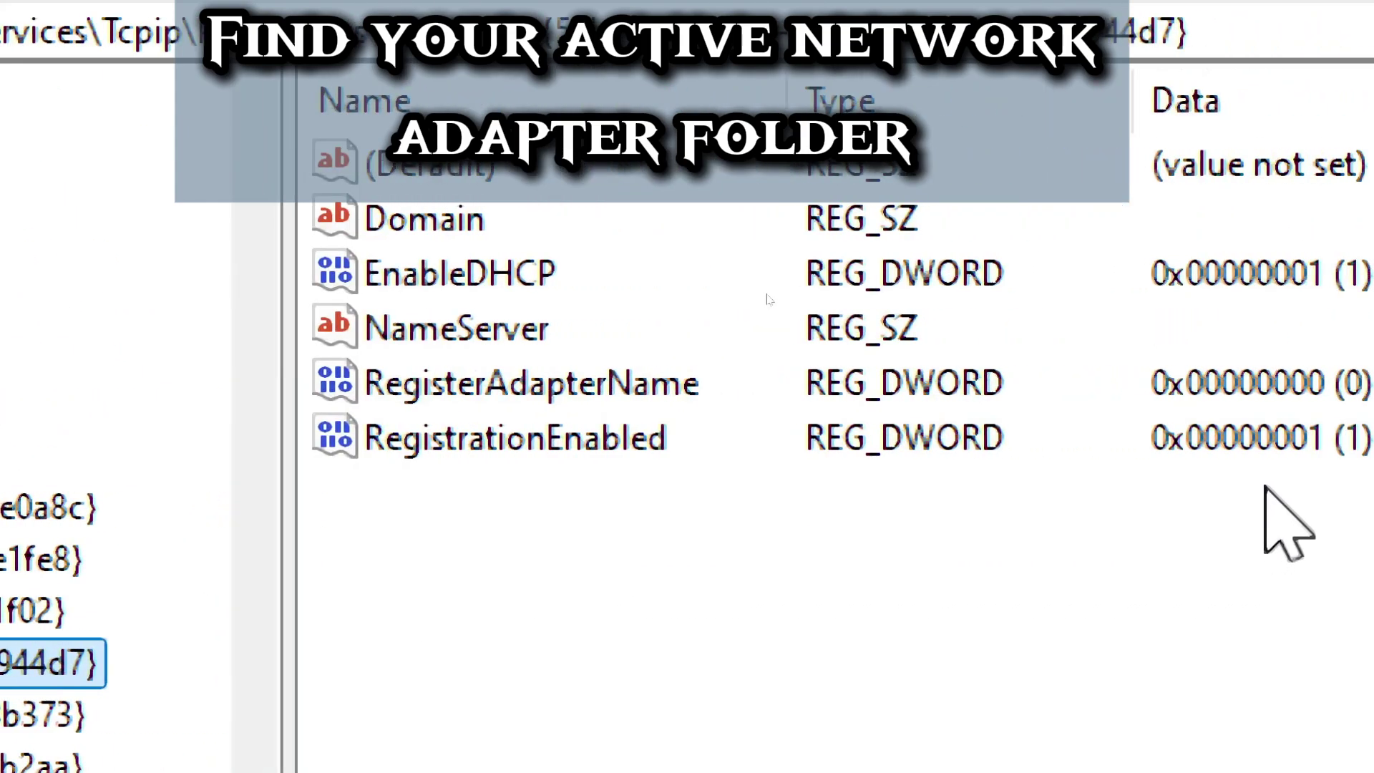
pyautogui.click(43, 714)
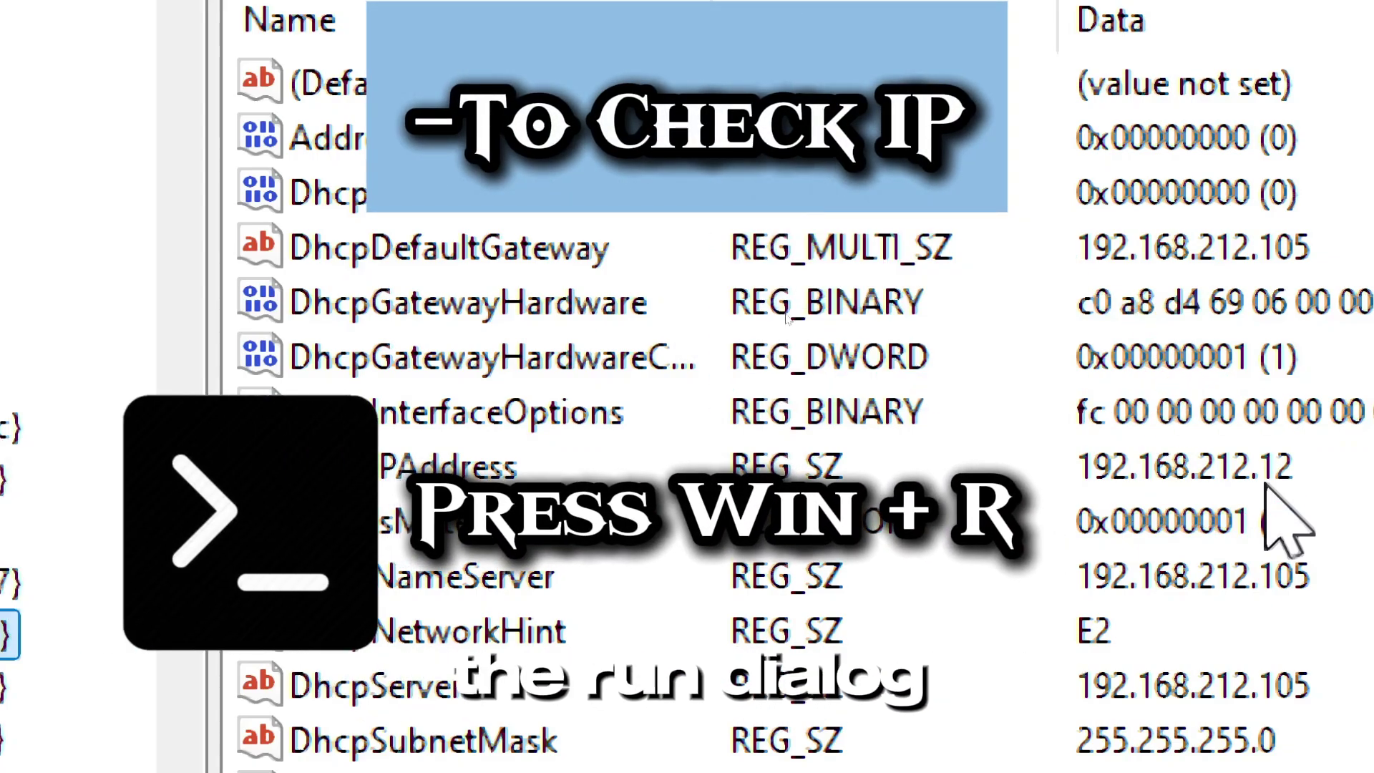
# Launch Command Prompt via Win+R and run ipconfig to check the IP address
pyautogui.press('super+r')
pyautogui.write('cm')
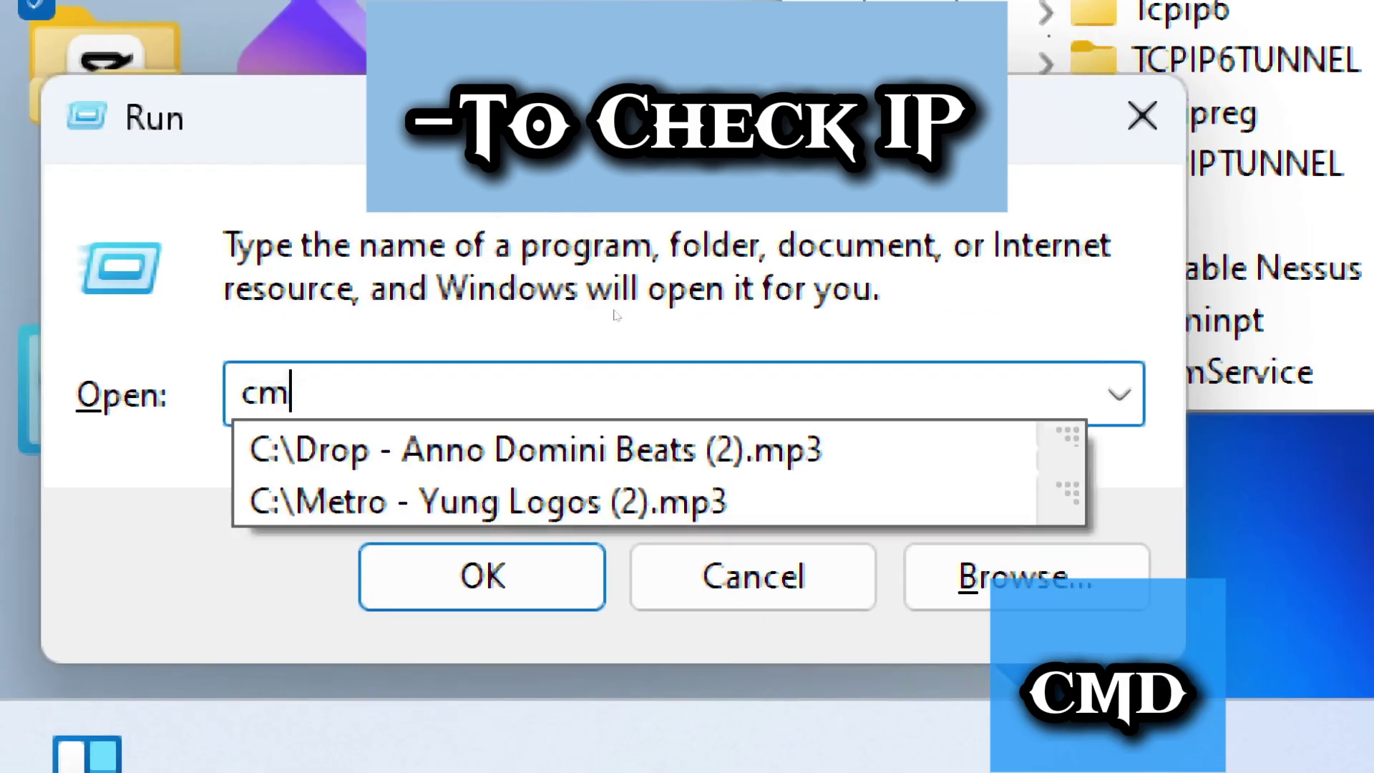
pyautogui.write('d')
pyautogui.press('Return')
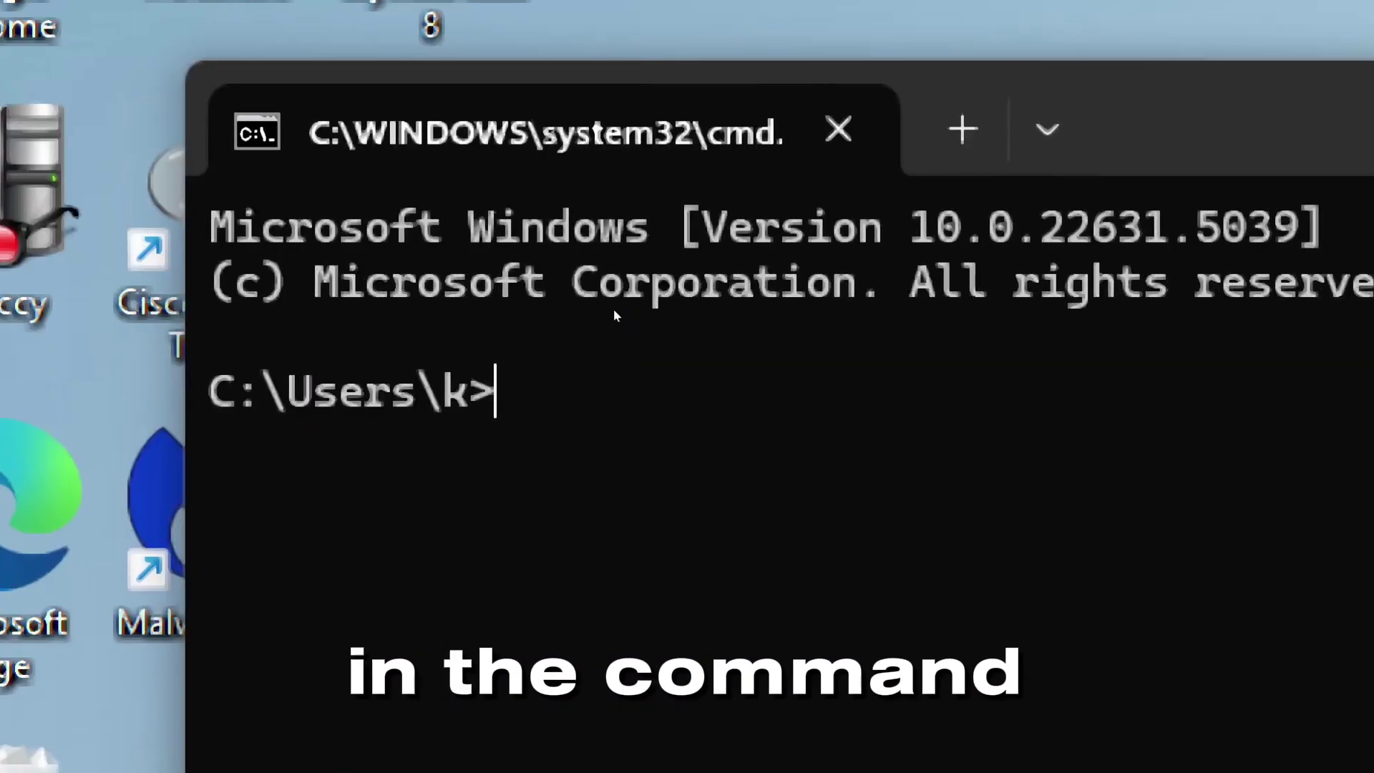
pyautogui.write('ipc')
pyautogui.write('o')
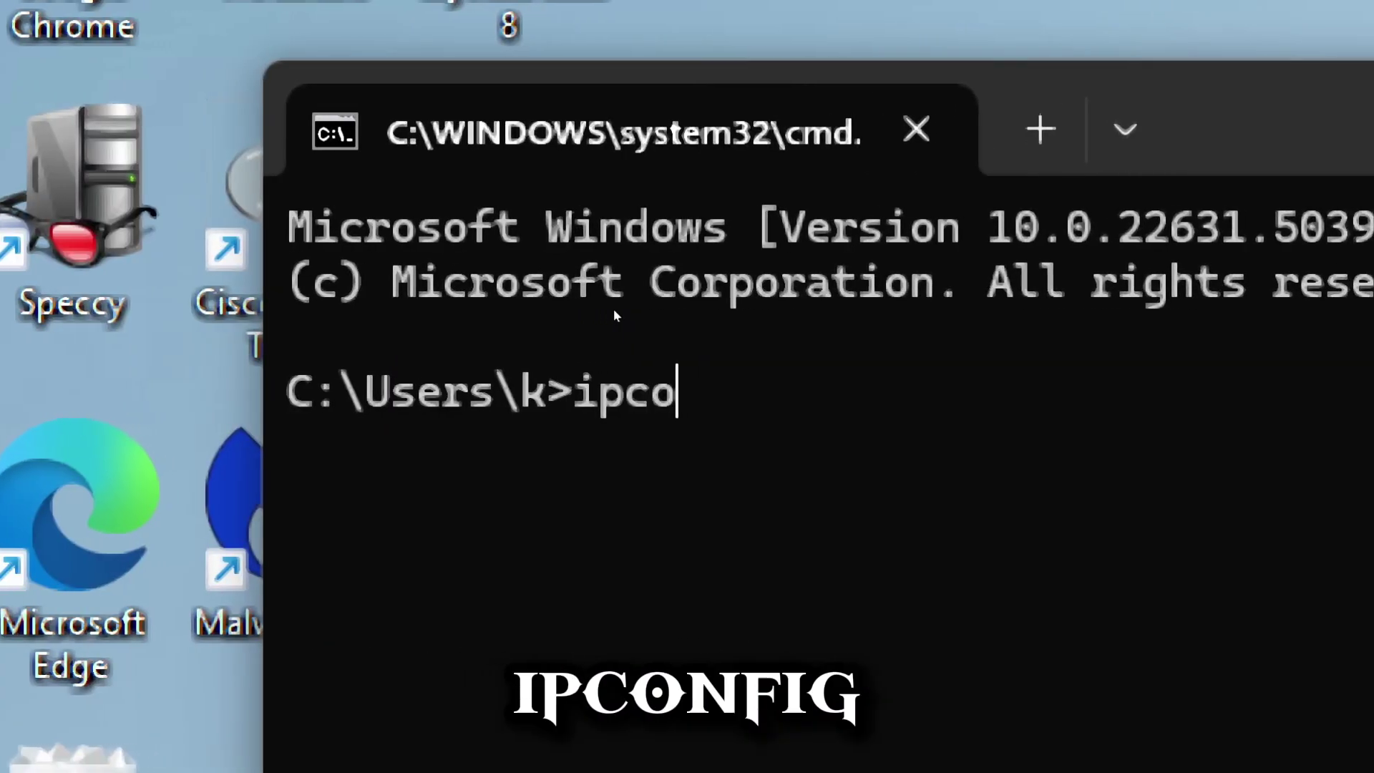
pyautogui.write('nfig')
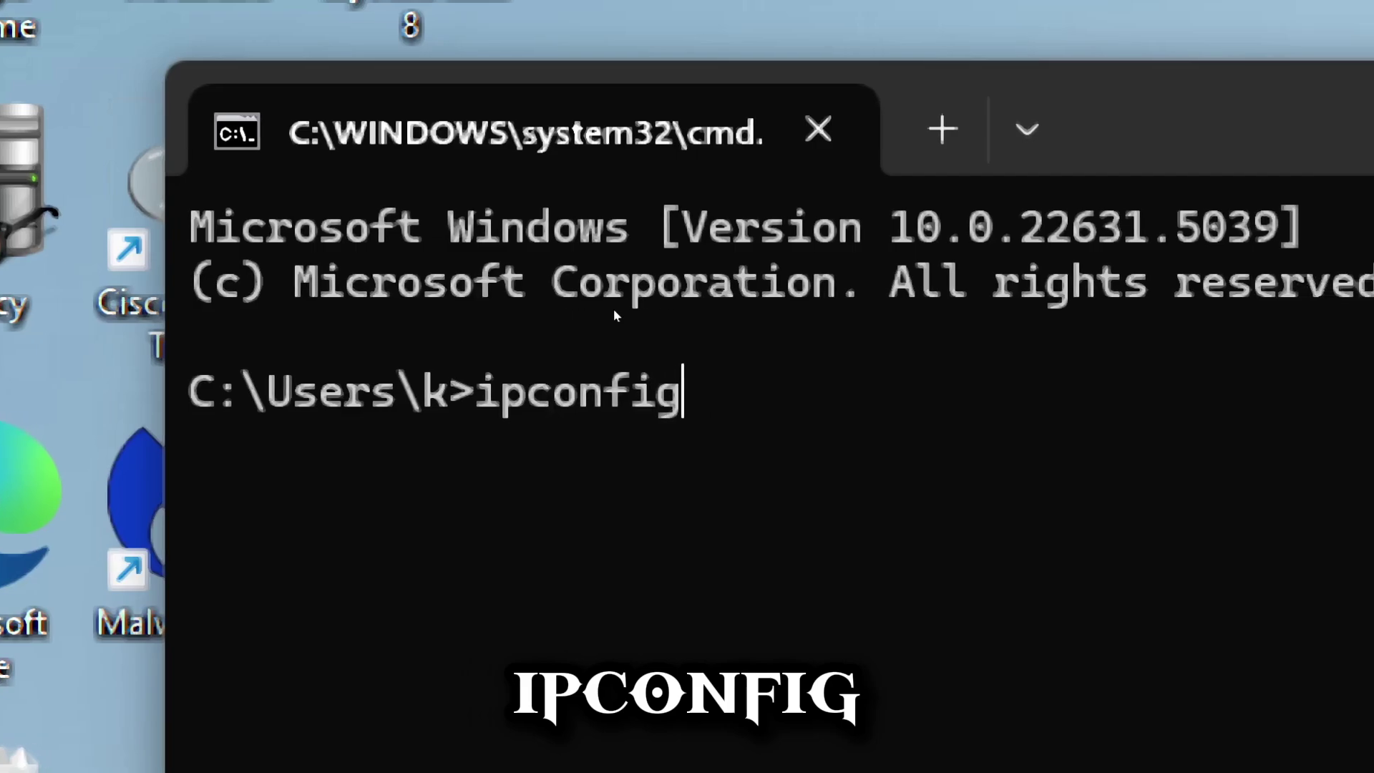
pyautogui.press('Return')
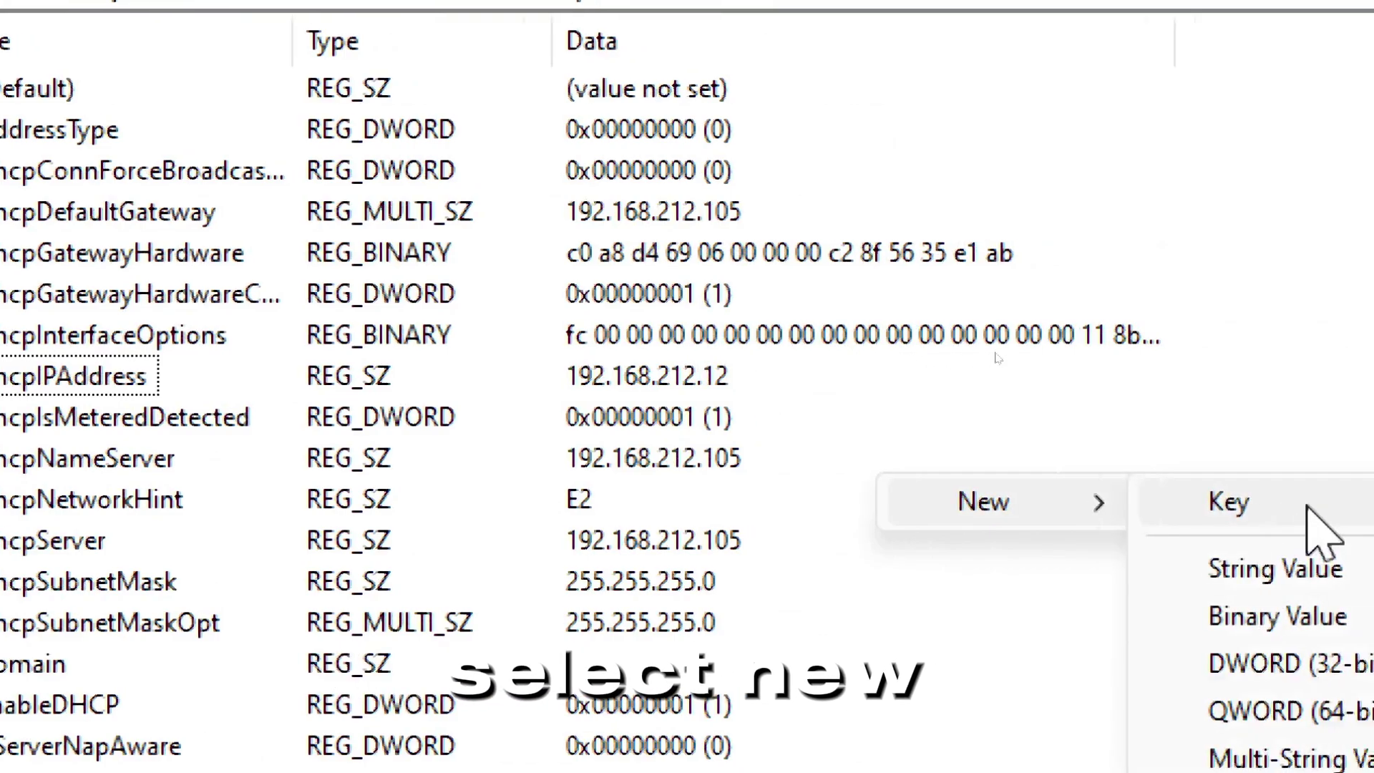
# Add a DWORD value TcpAckFrequency set to 1 in the adapter key
pyautogui.click(1211, 666)
pyautogui.write('TcpAckFre')
pyautogui.write('q')
pyautogui.write('uency')
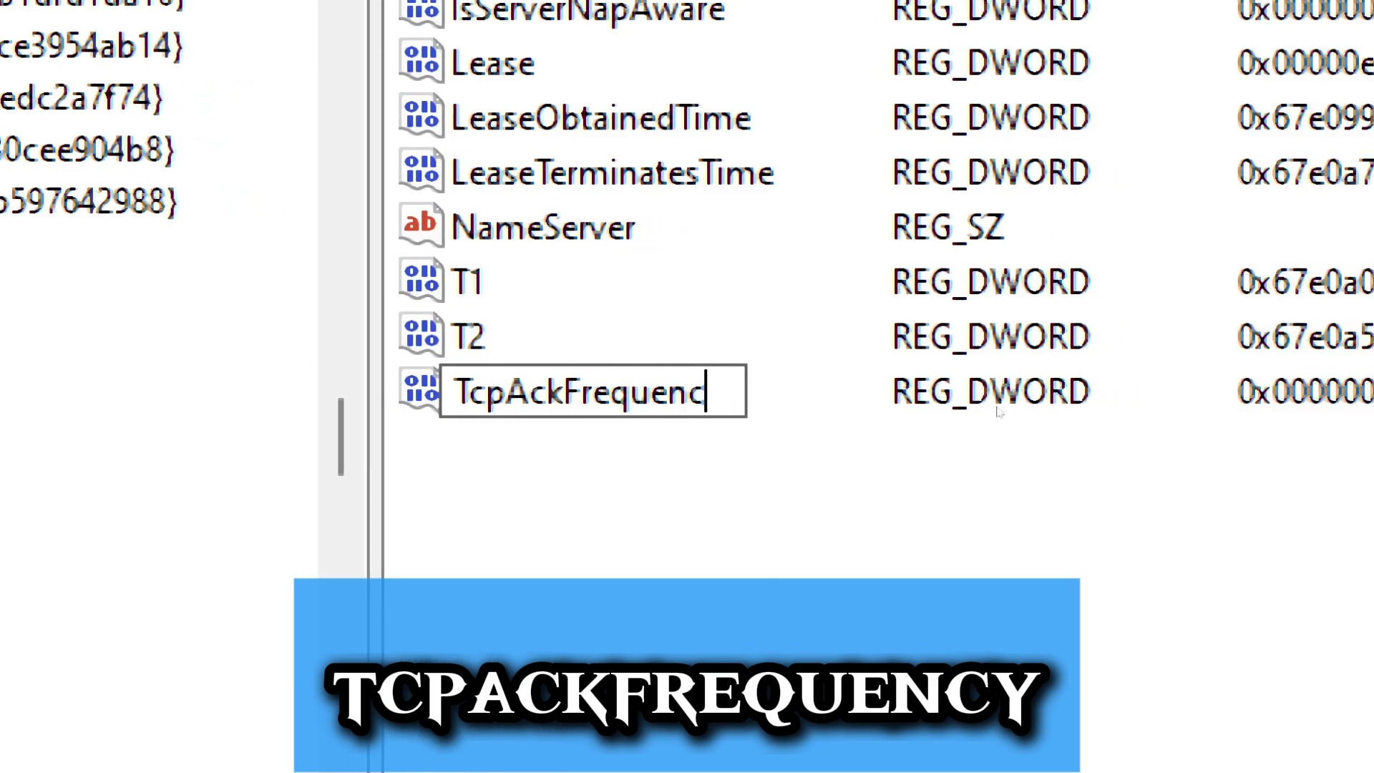
pyautogui.press('Return')
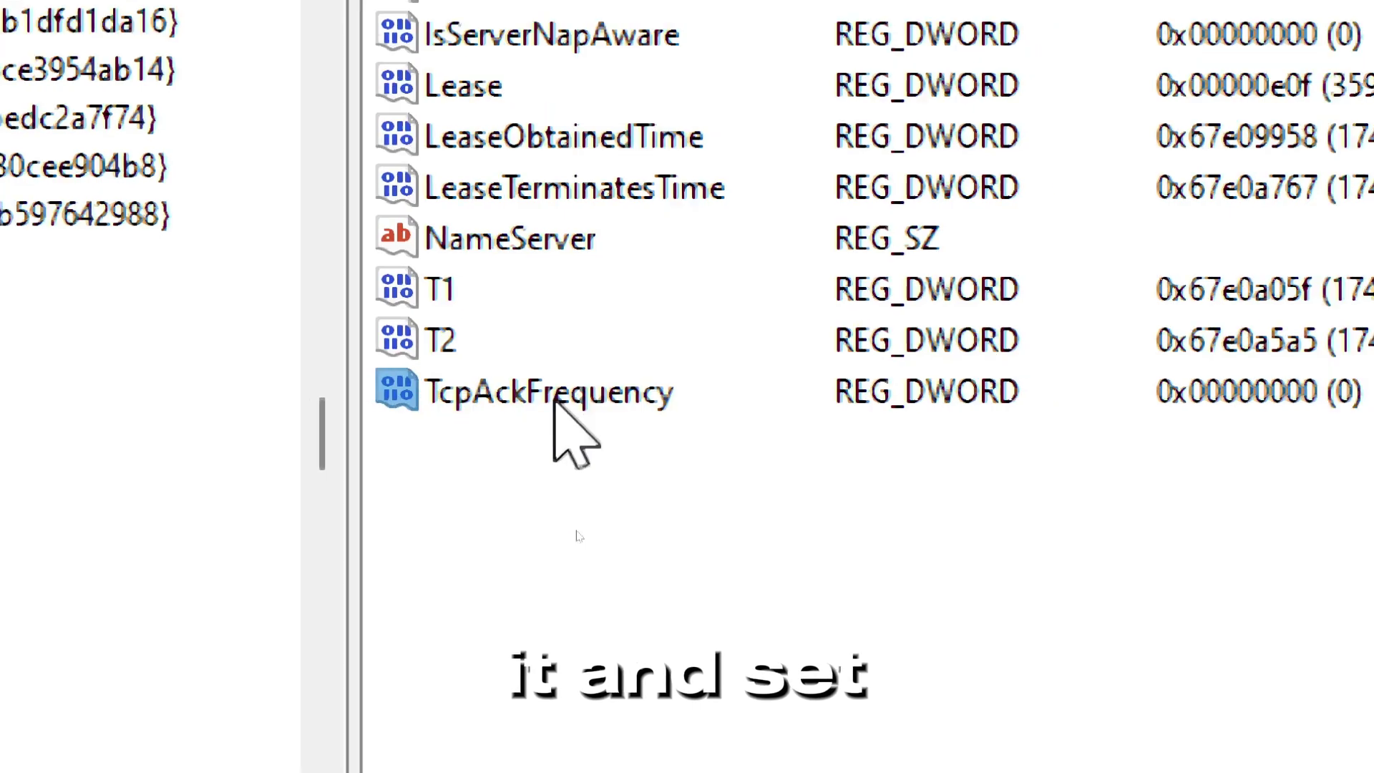
pyautogui.doubleClick(556, 401)
pyautogui.write('1')
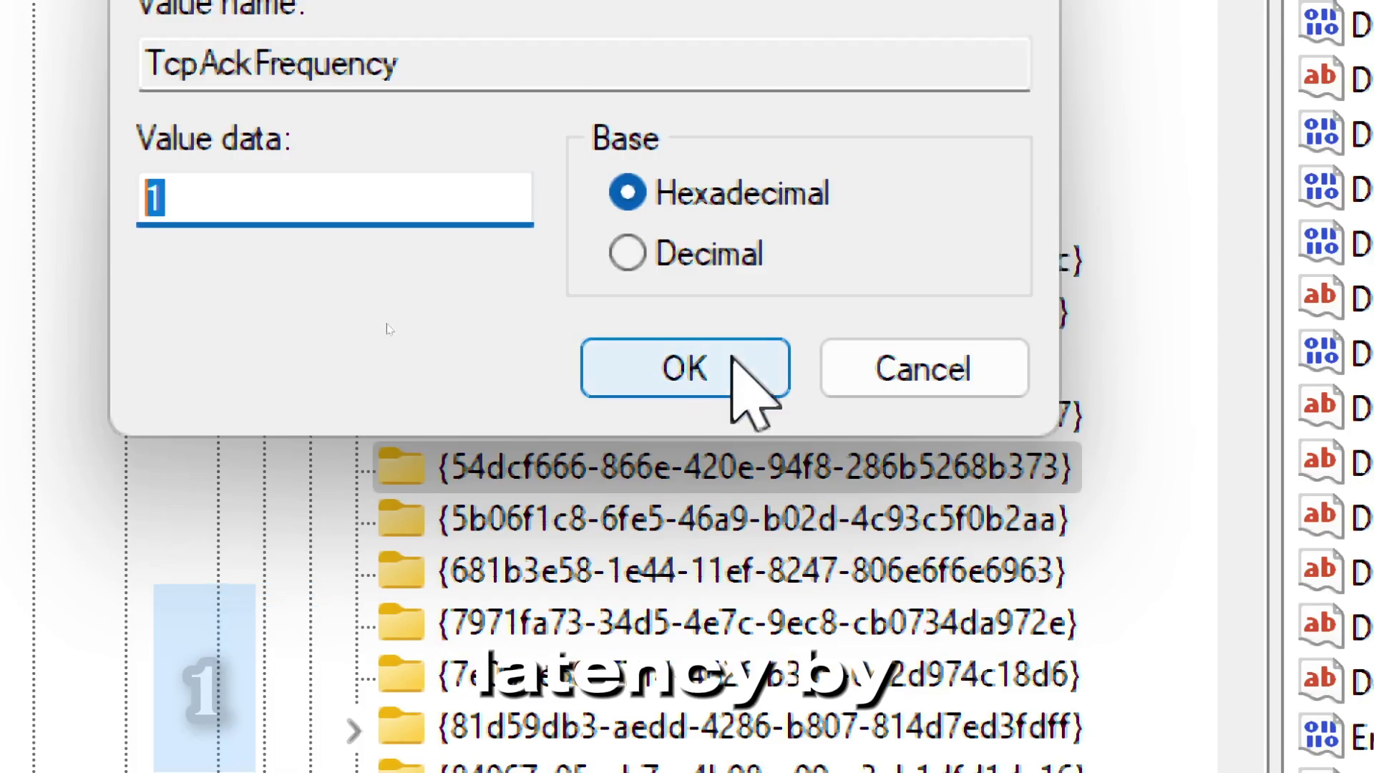
pyautogui.click(729, 365)
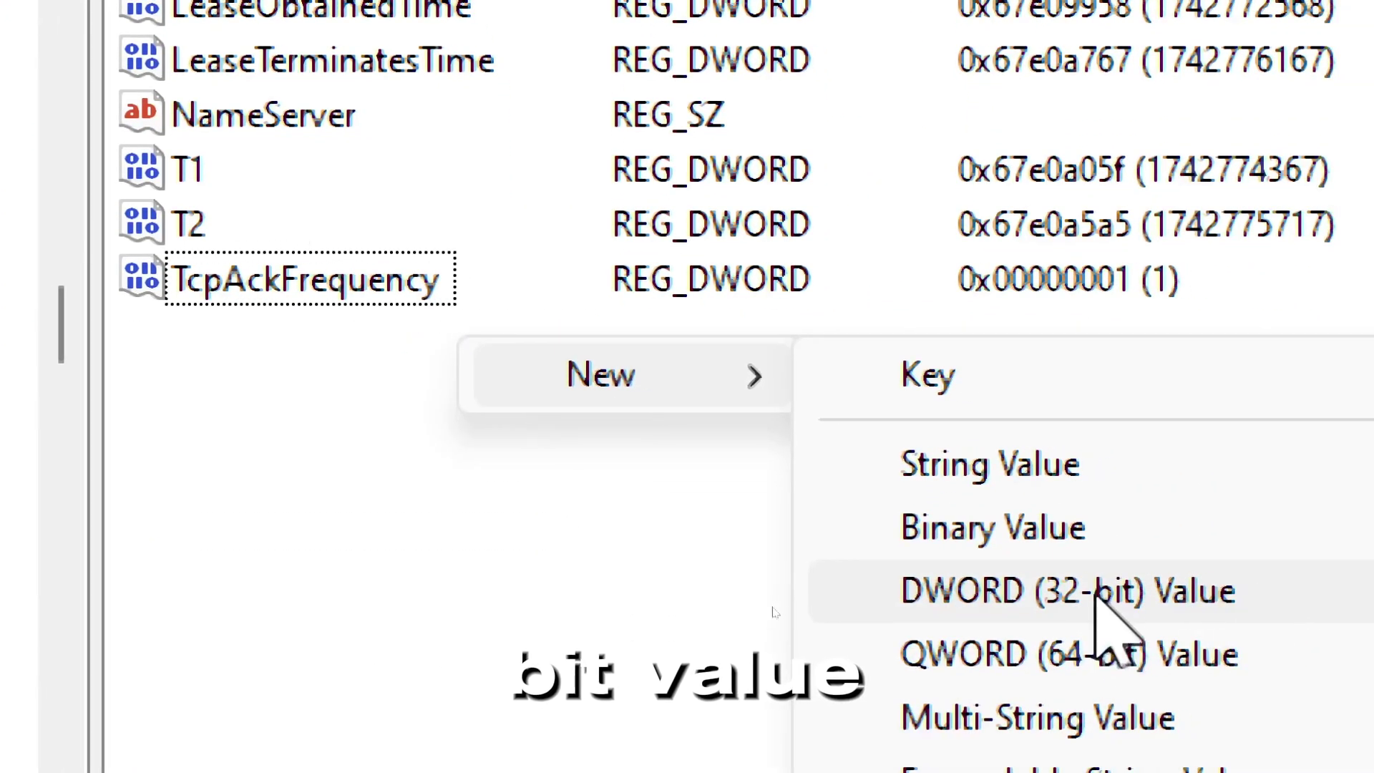
# Add a DWORD value TCPNoDelay set to 1 in the adapter key
pyautogui.click(1174, 594)
pyautogui.write('TCP')
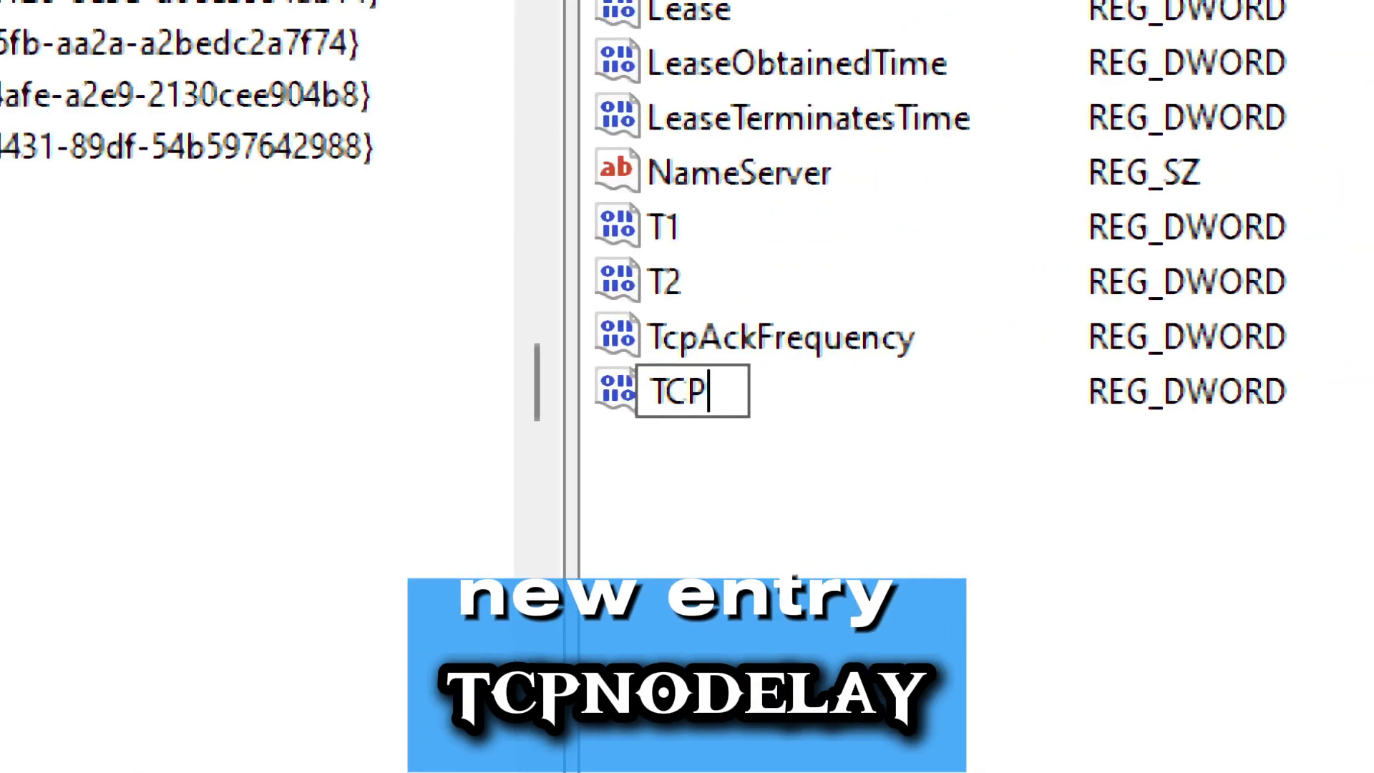
pyautogui.write('NoDel')
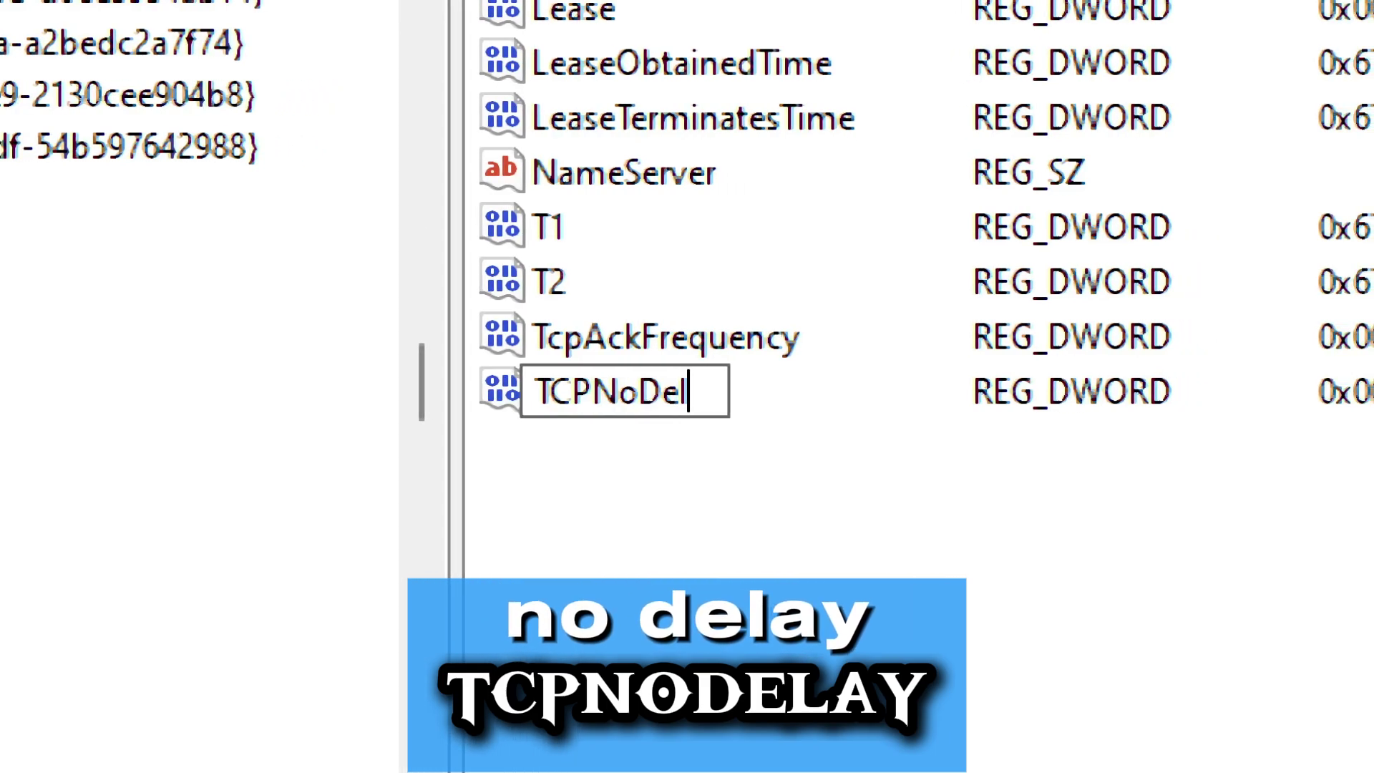
pyautogui.write('ay')
pyautogui.press('Return')
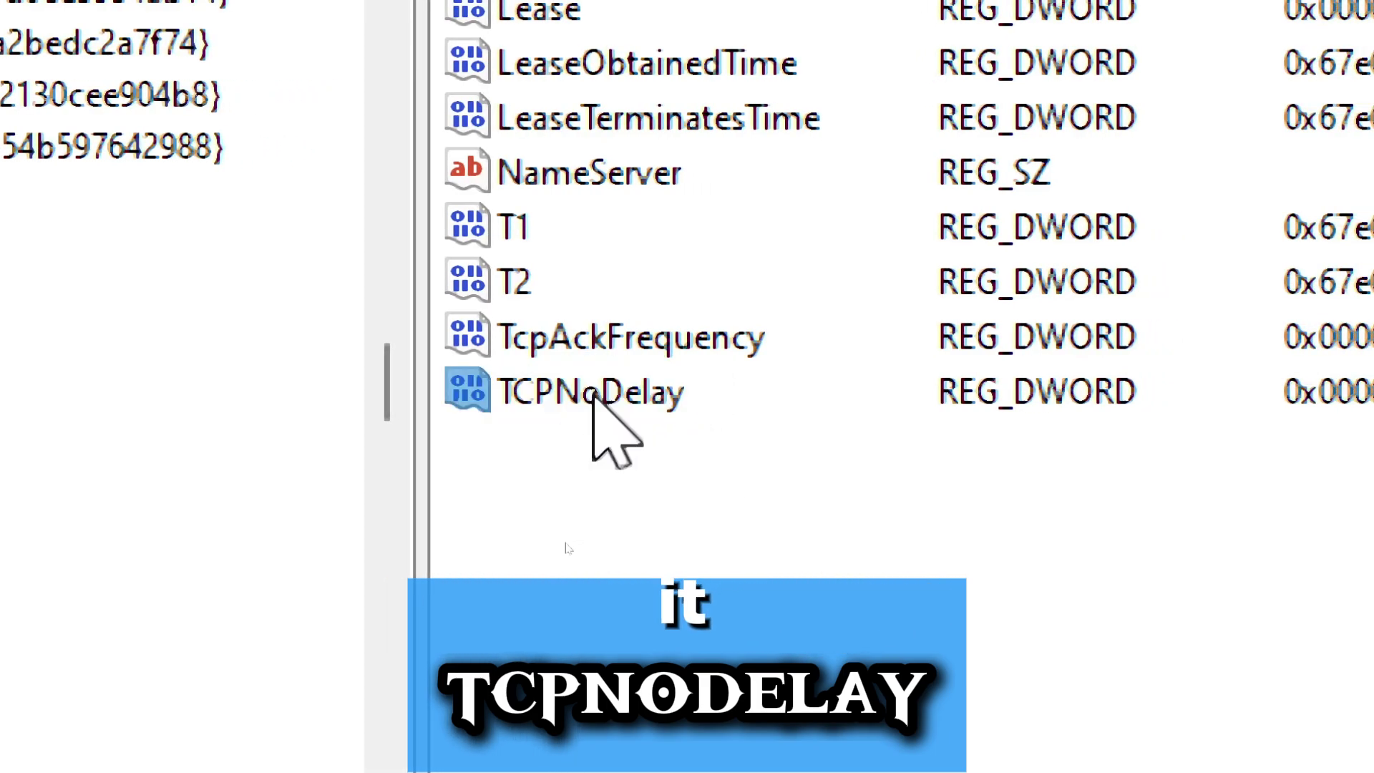
pyautogui.doubleClick(592, 395)
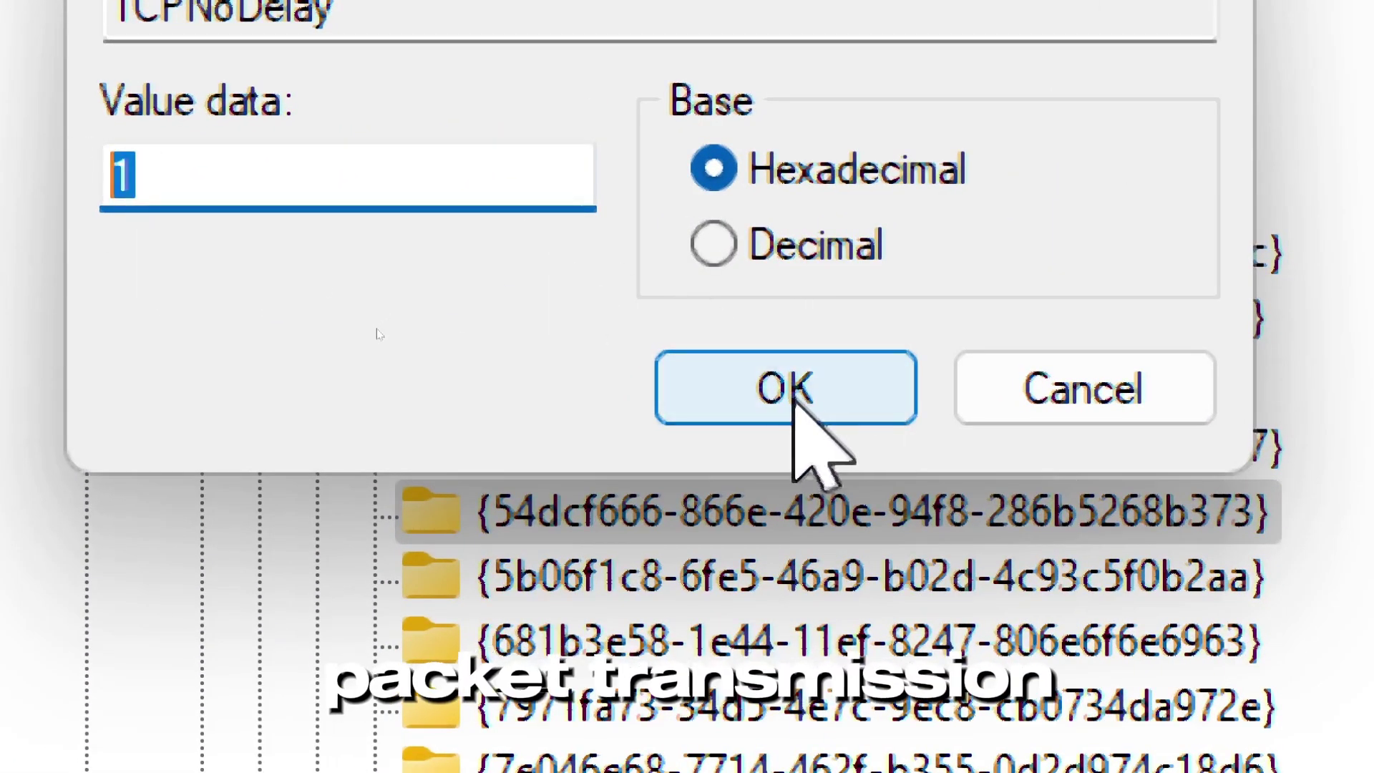
pyautogui.click(787, 389)
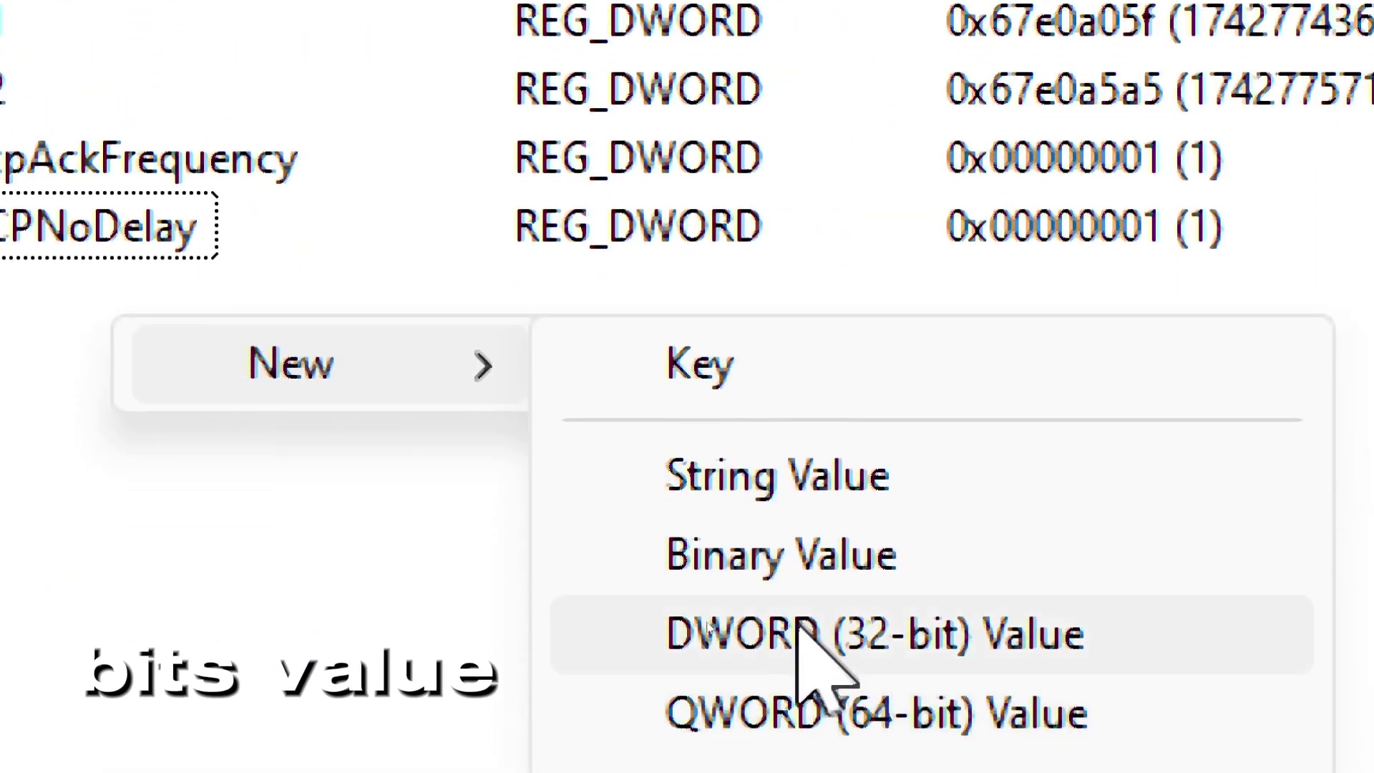
# Add a DWORD value TcpDelAckTicks to the adapter key, keeping its data at 0
pyautogui.click(844, 647)
pyautogui.write('TcpDelA')
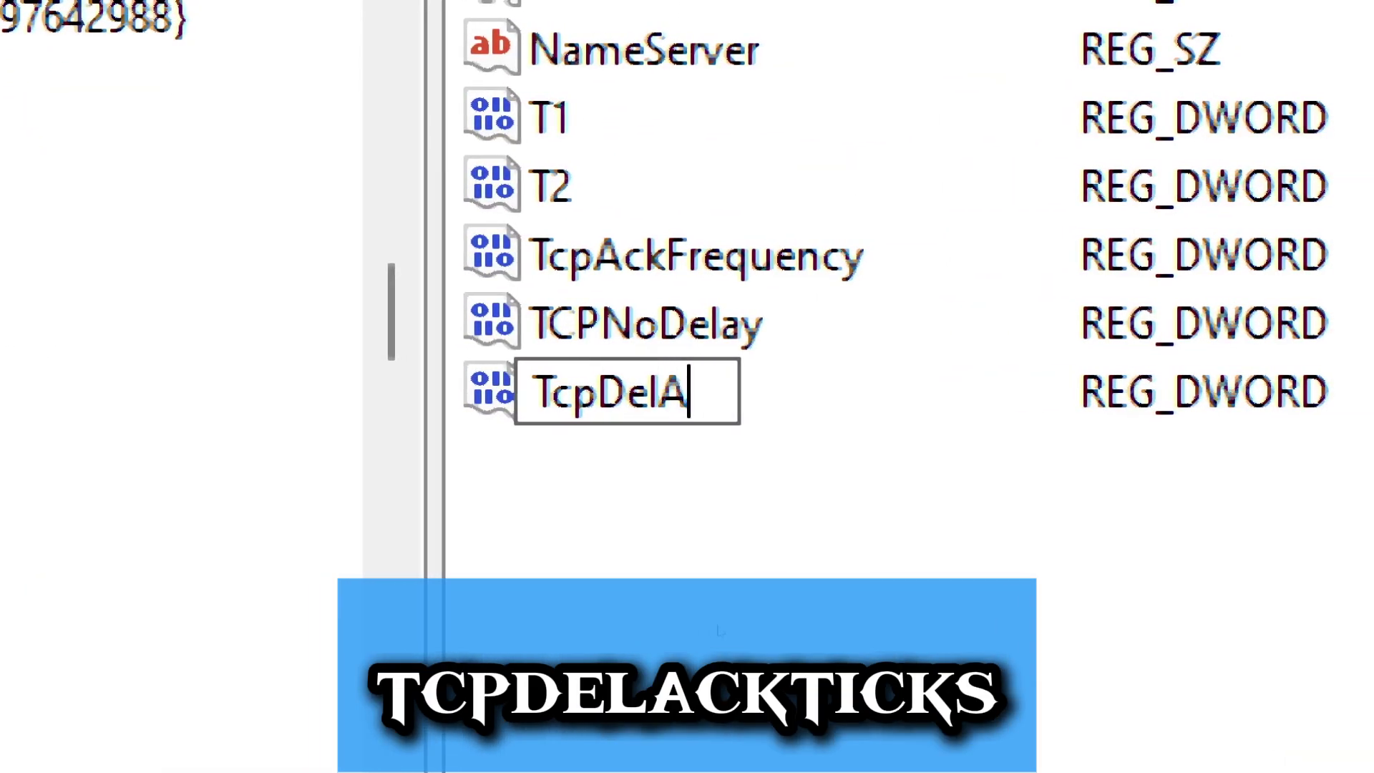
pyautogui.write('ckTic')
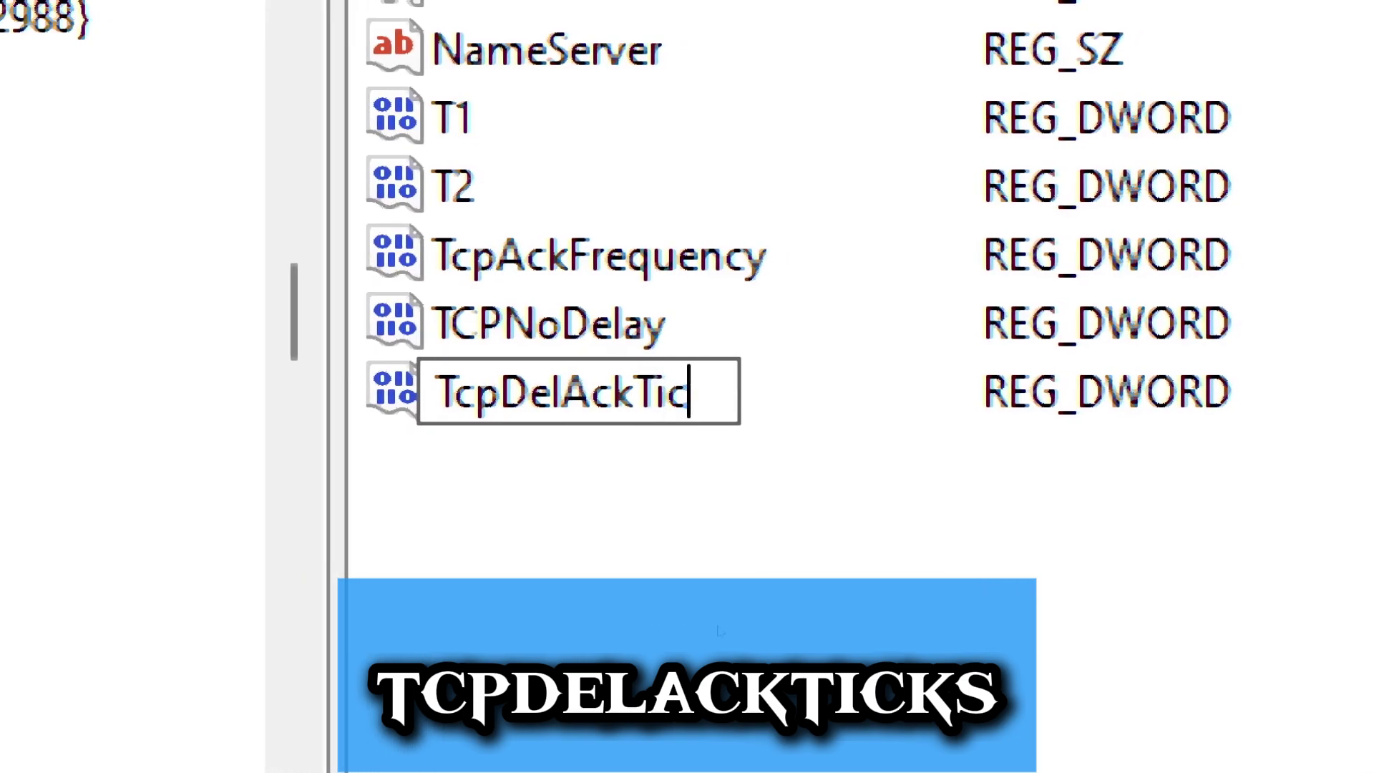
pyautogui.write('ks')
pyautogui.press('Return')
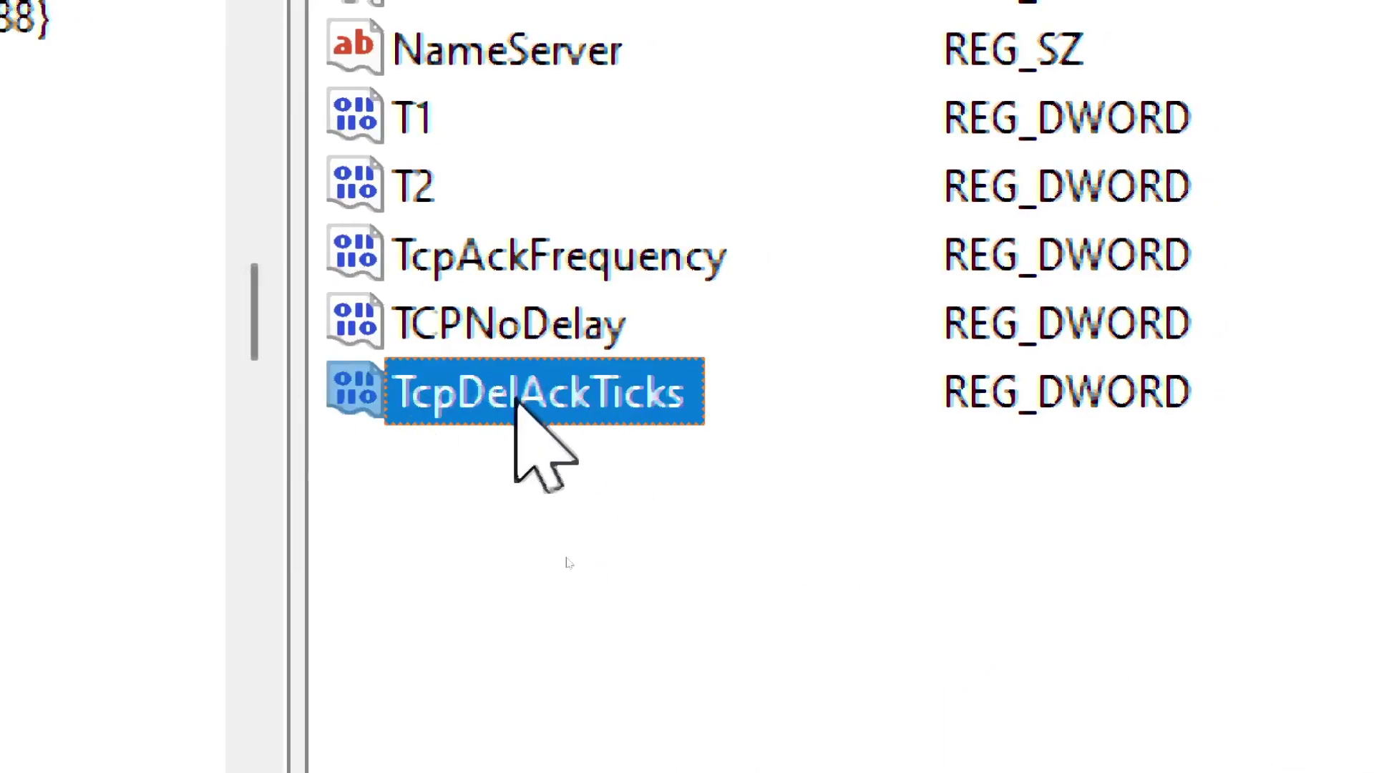
pyautogui.doubleClick(515, 400)
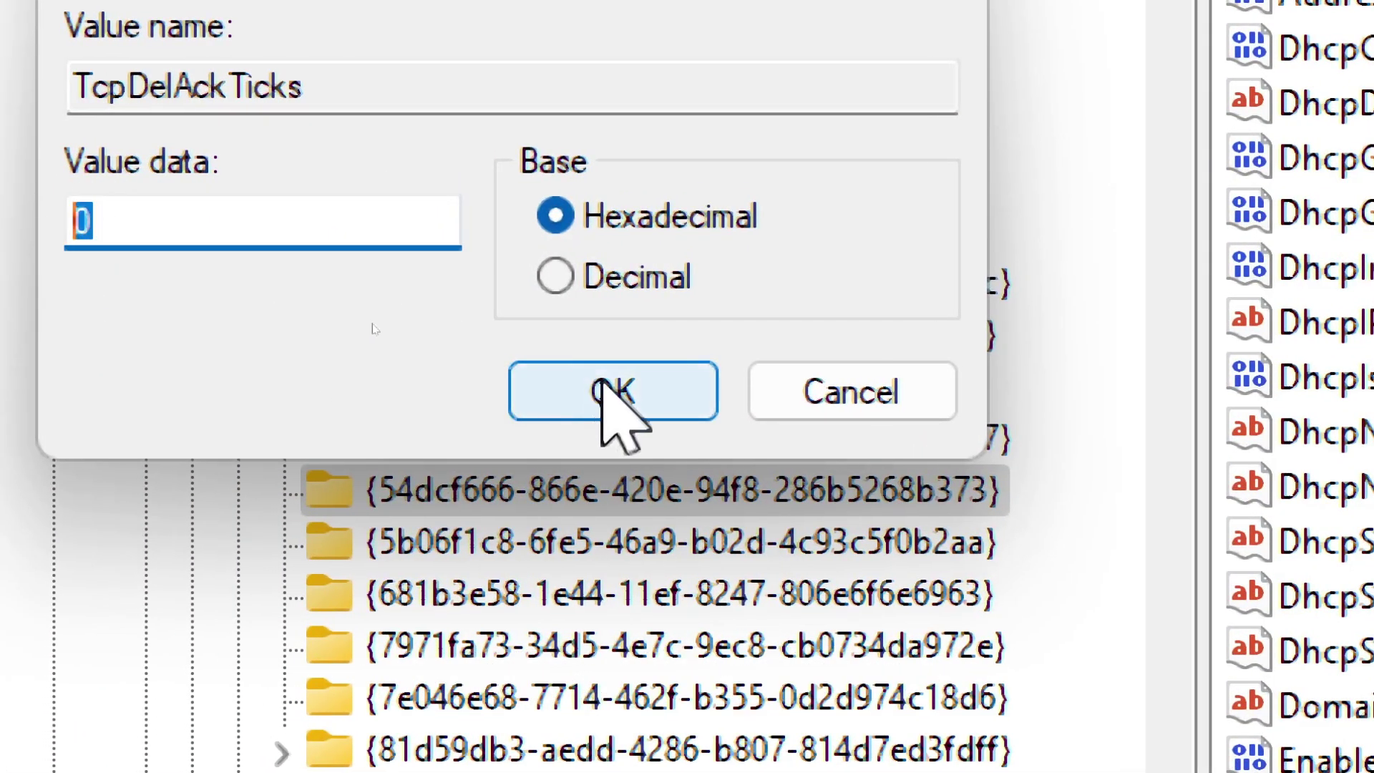
pyautogui.click(602, 381)
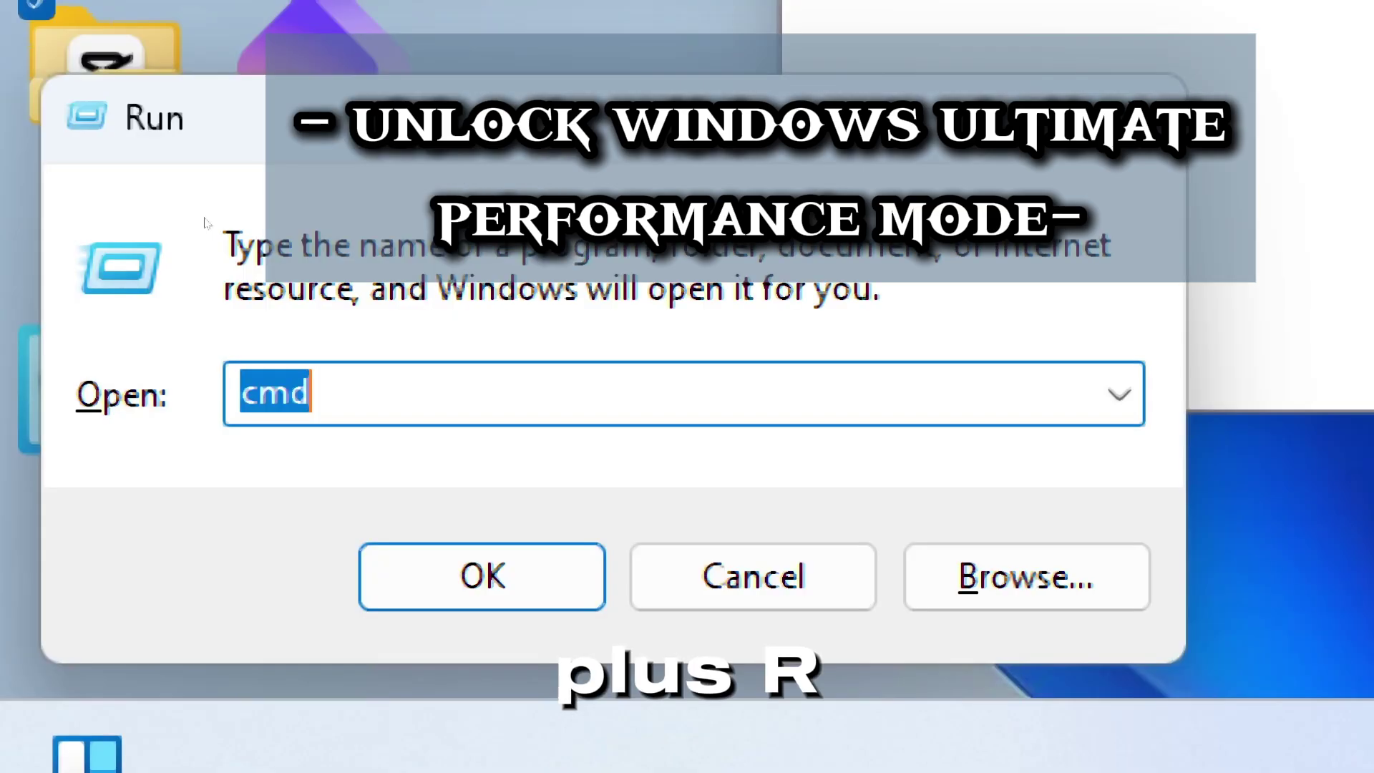
# Start Command Prompt as administrator and paste the powercfg -duplicatescheme e9a42b02-d5df-448d-aa00-03f14749eb61 command
pyautogui.write('cmd')
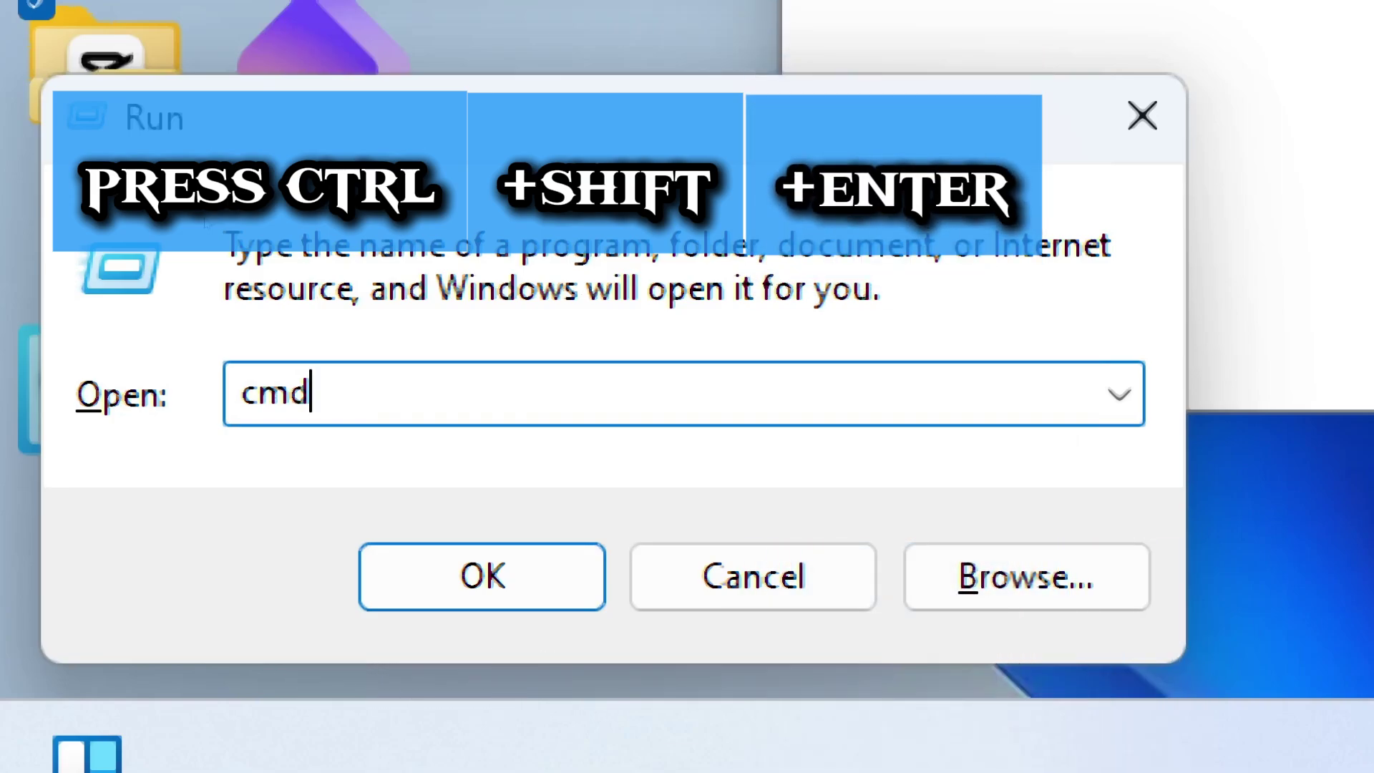
pyautogui.hotkey('ctrl', 'shift', 'Return')
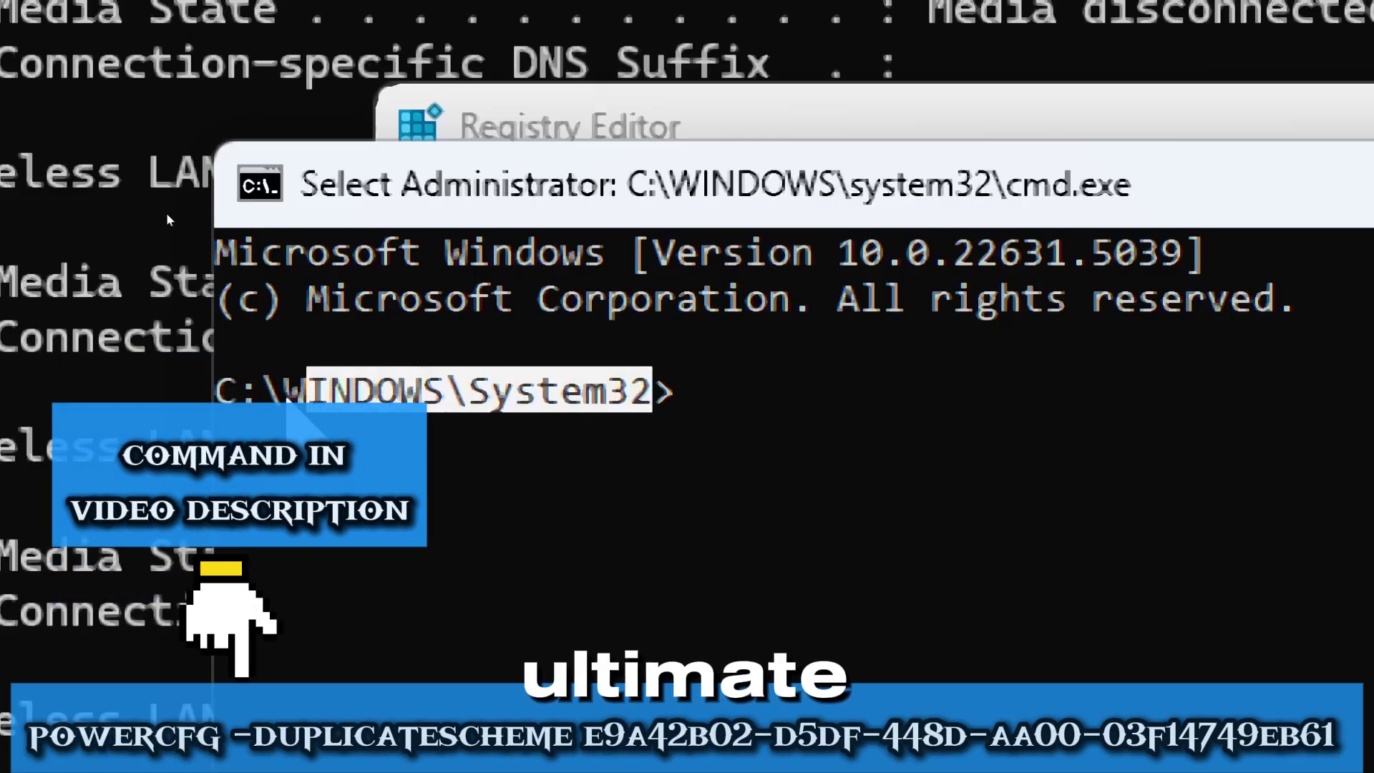
pyautogui.click(696, 415)
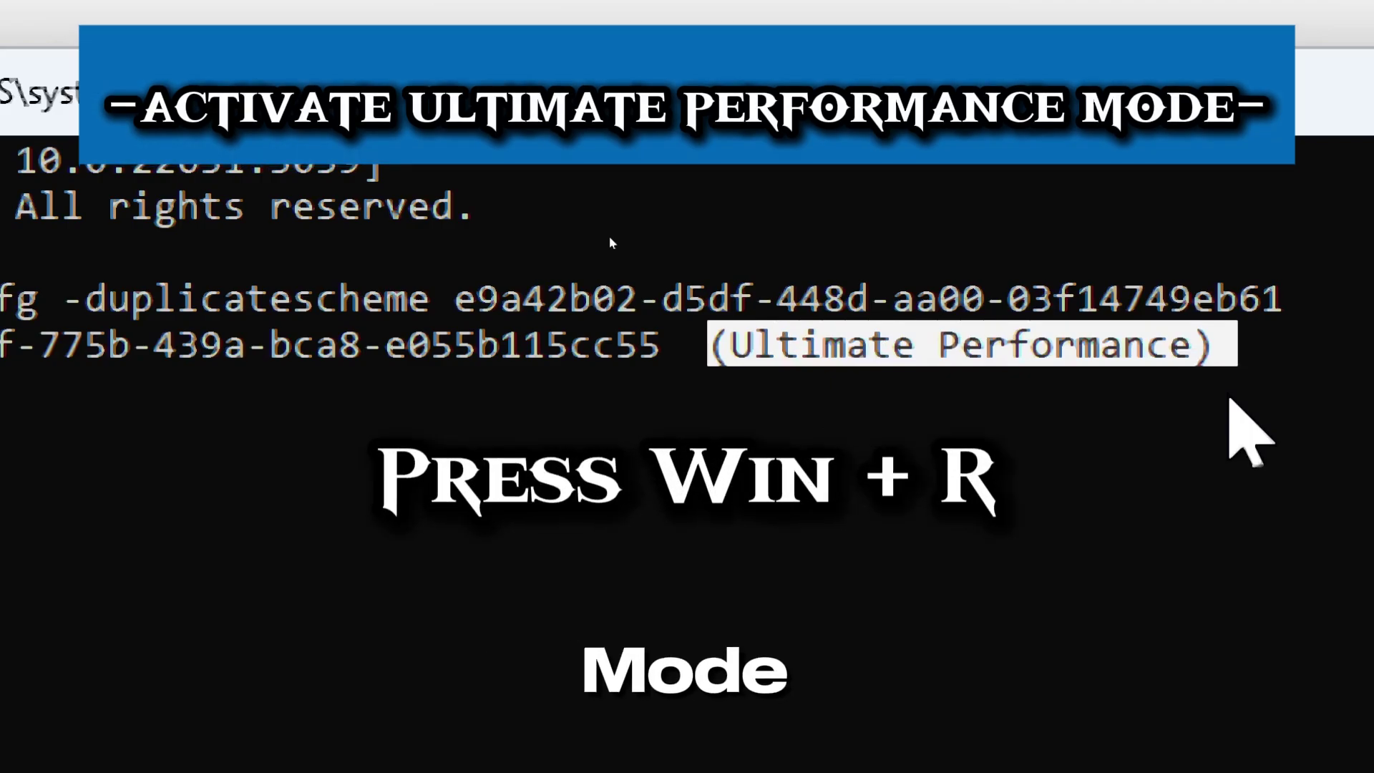
# Launch Control Panel from the Run box and scroll to the Power Options item
pyautogui.press('super+r')
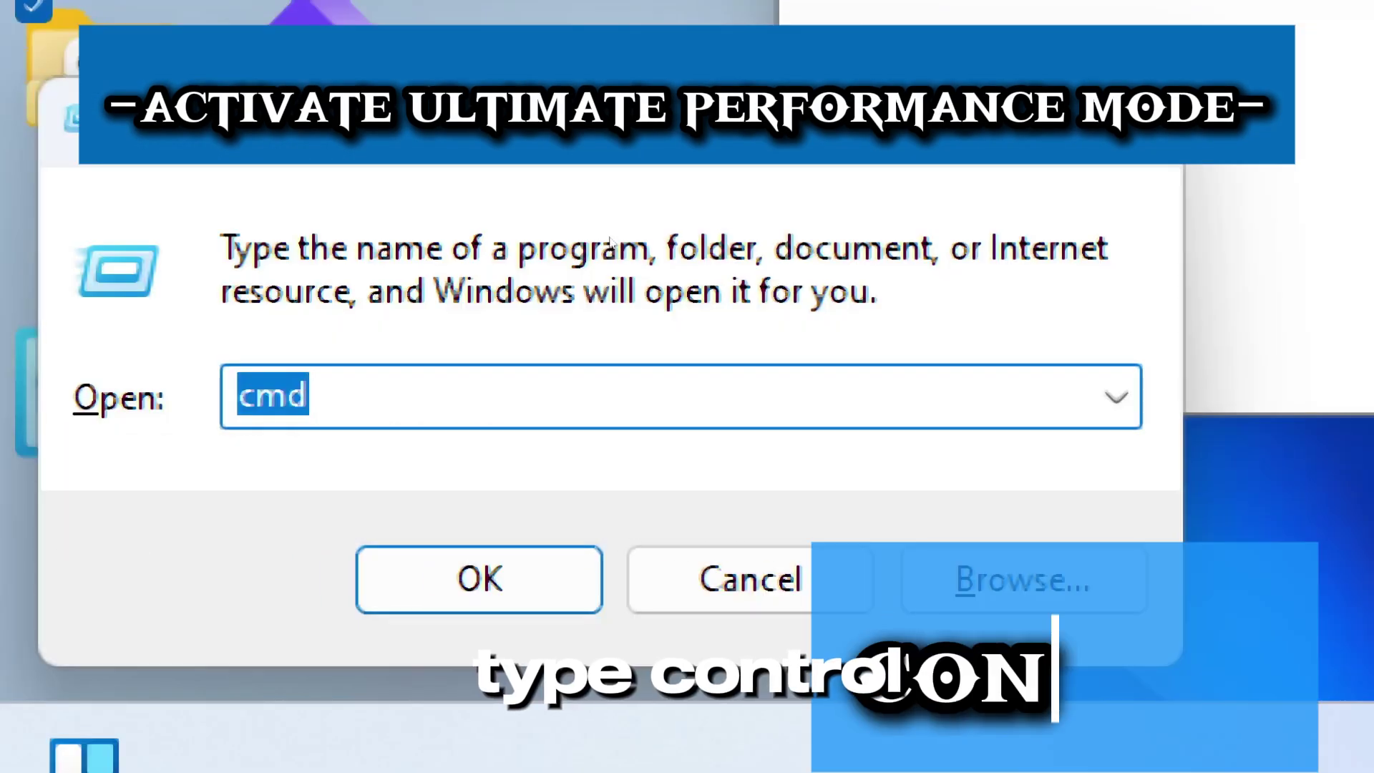
pyautogui.write('control')
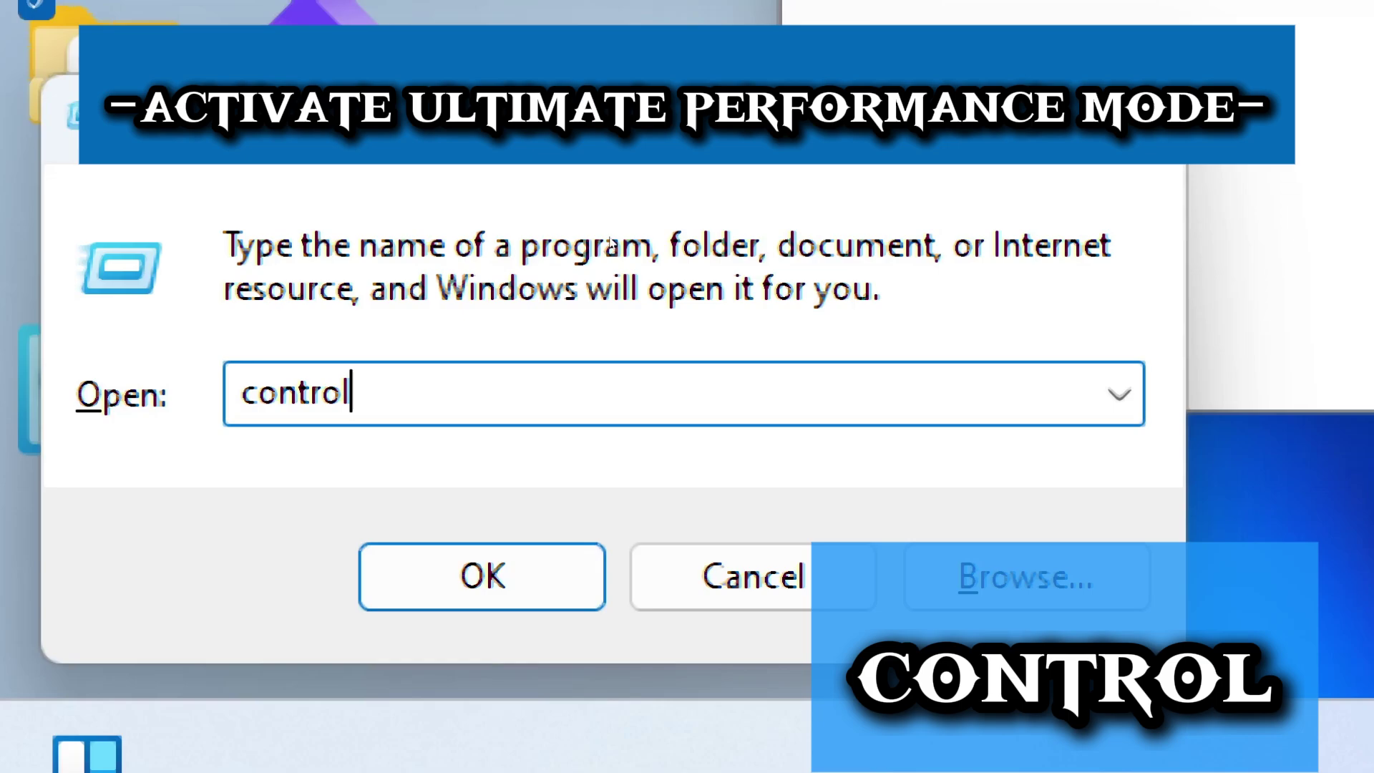
pyautogui.press('Return')
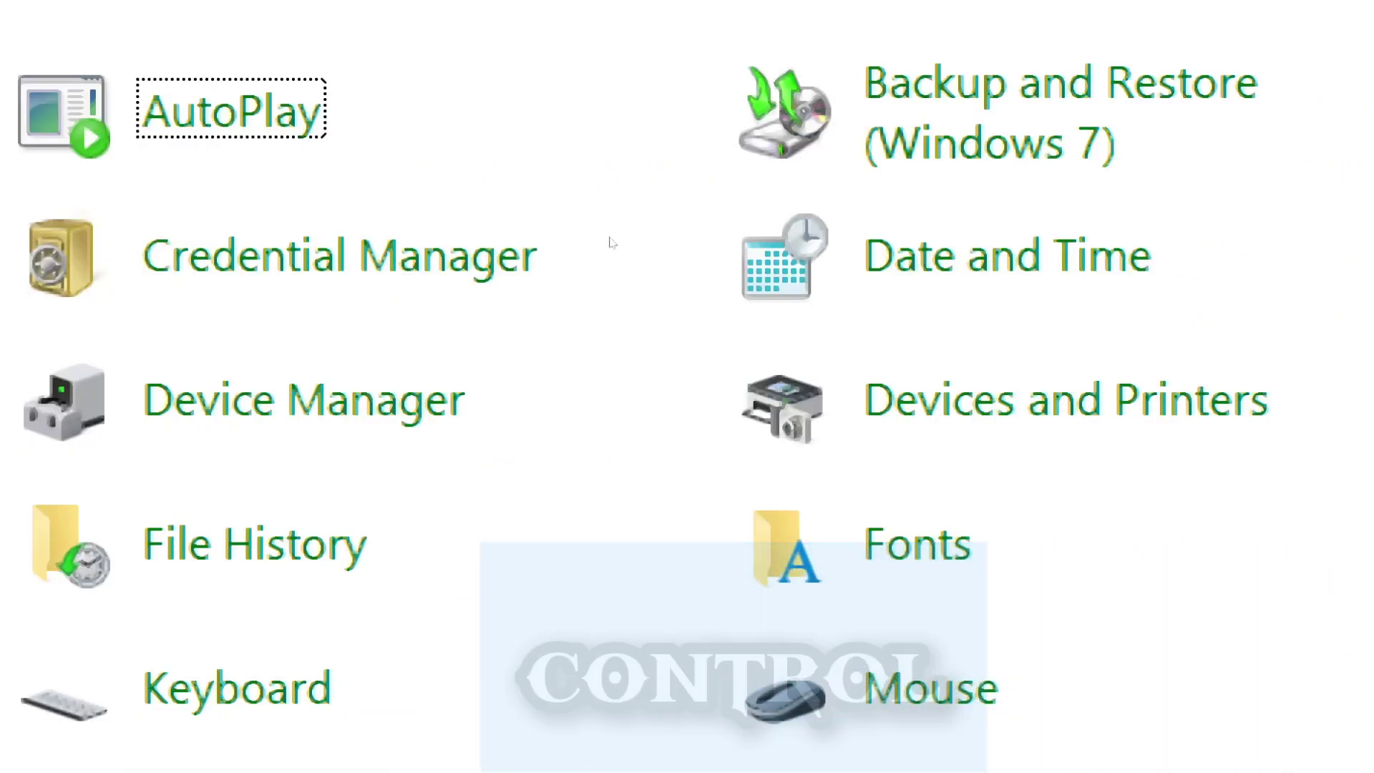
pyautogui.scroll(-3, 1074, 665)
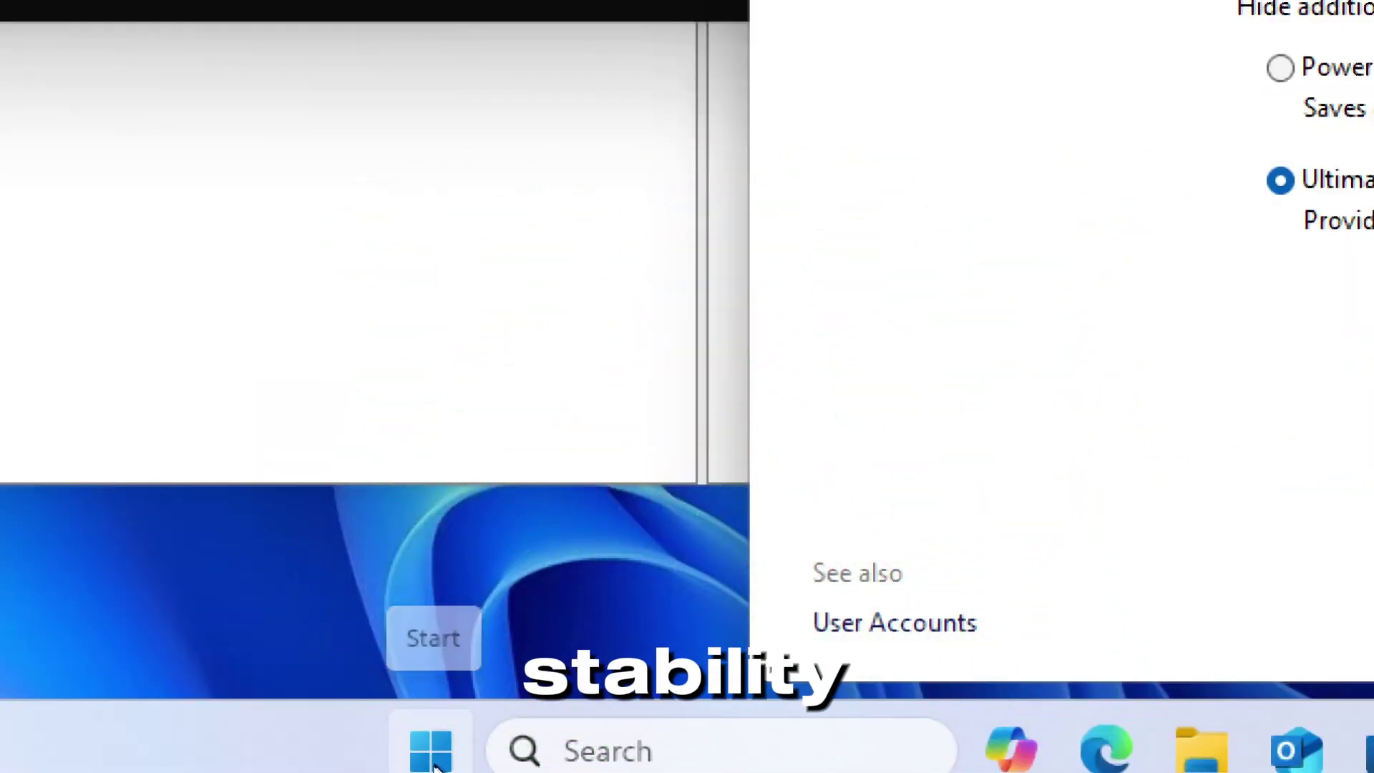
# Bring up the Start menu from the taskbar to prepare for a restart
pyautogui.click(432, 751)
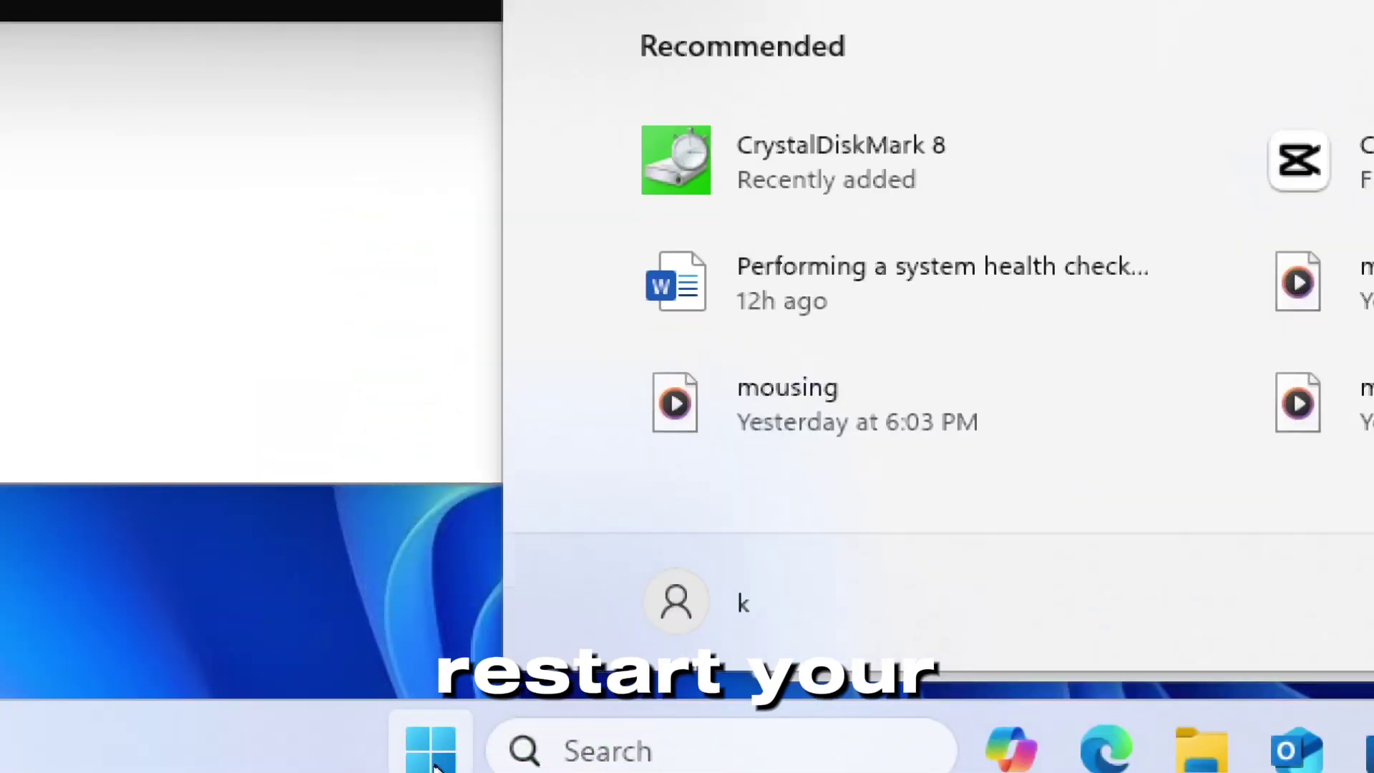